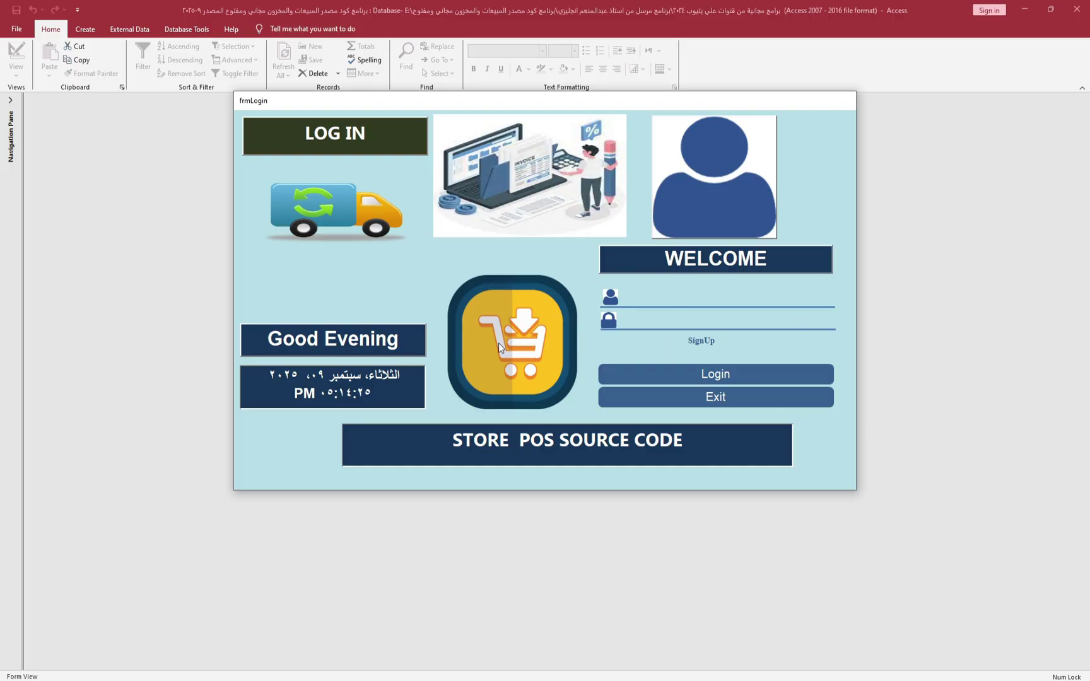
# Enter username admin and a password on the login form, then submit it twice.
pyautogui.click(638, 300)
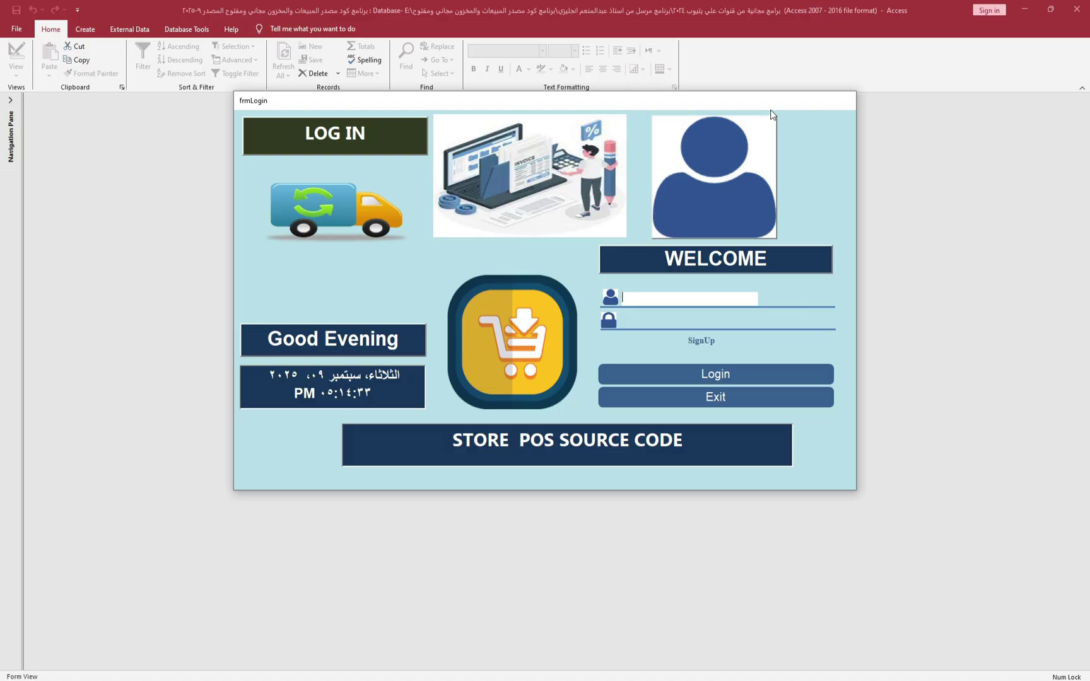
pyautogui.moveTo(770, 110); pyautogui.dragTo(769, 123)
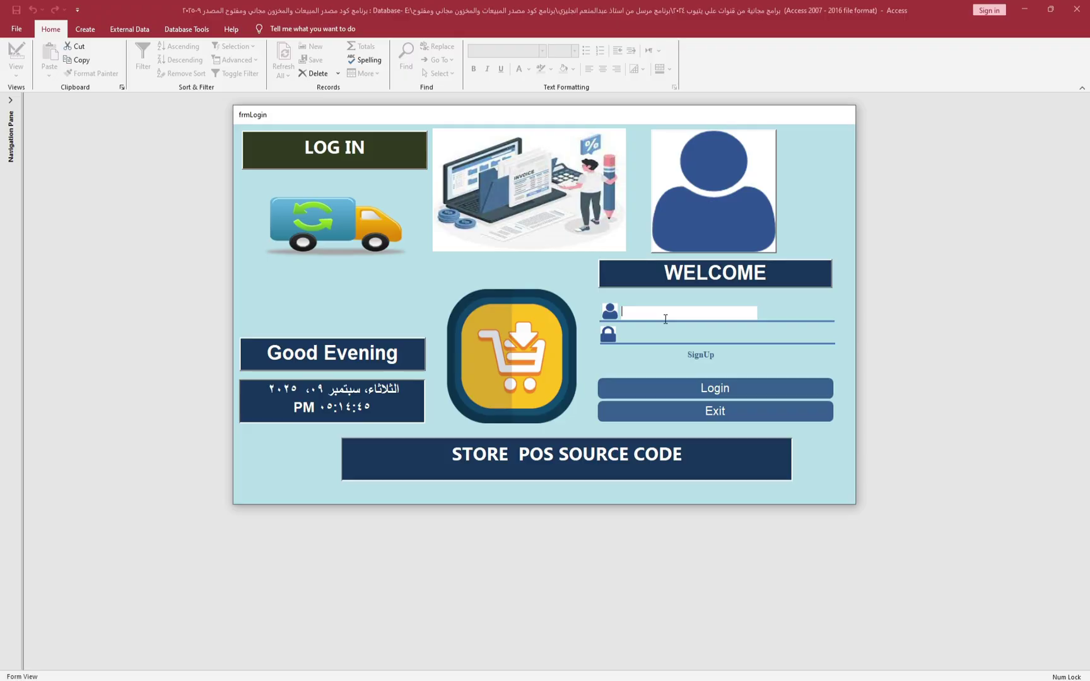
pyautogui.write('admin')
pyautogui.click(656, 336)
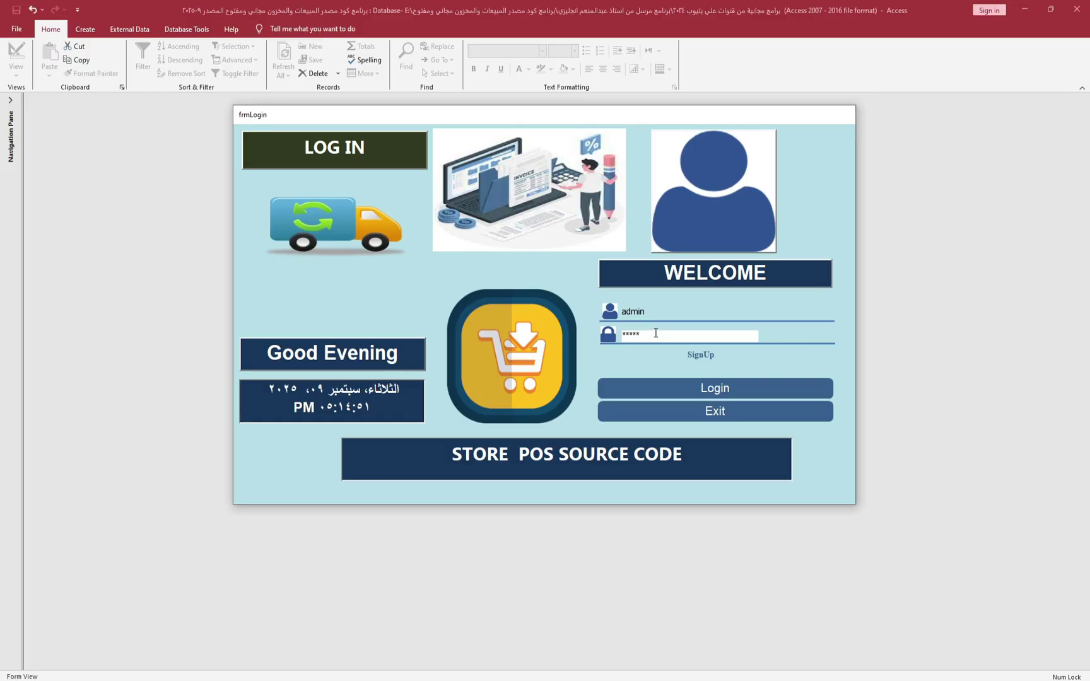
pyautogui.click(692, 312)
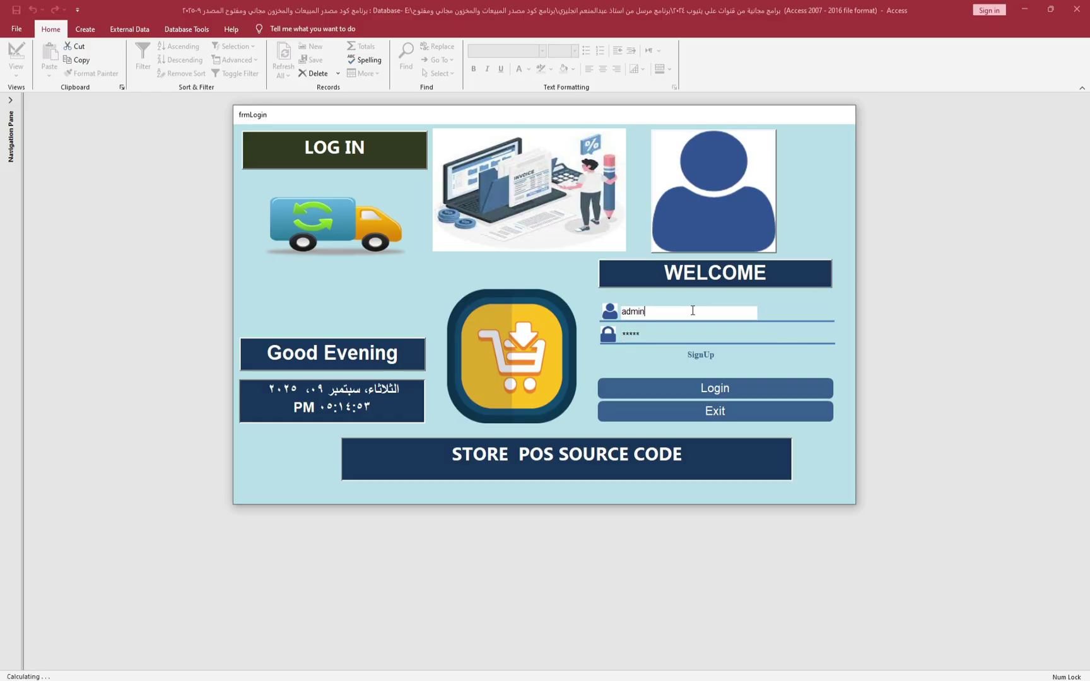
pyautogui.click(656, 333)
pyautogui.click(658, 319)
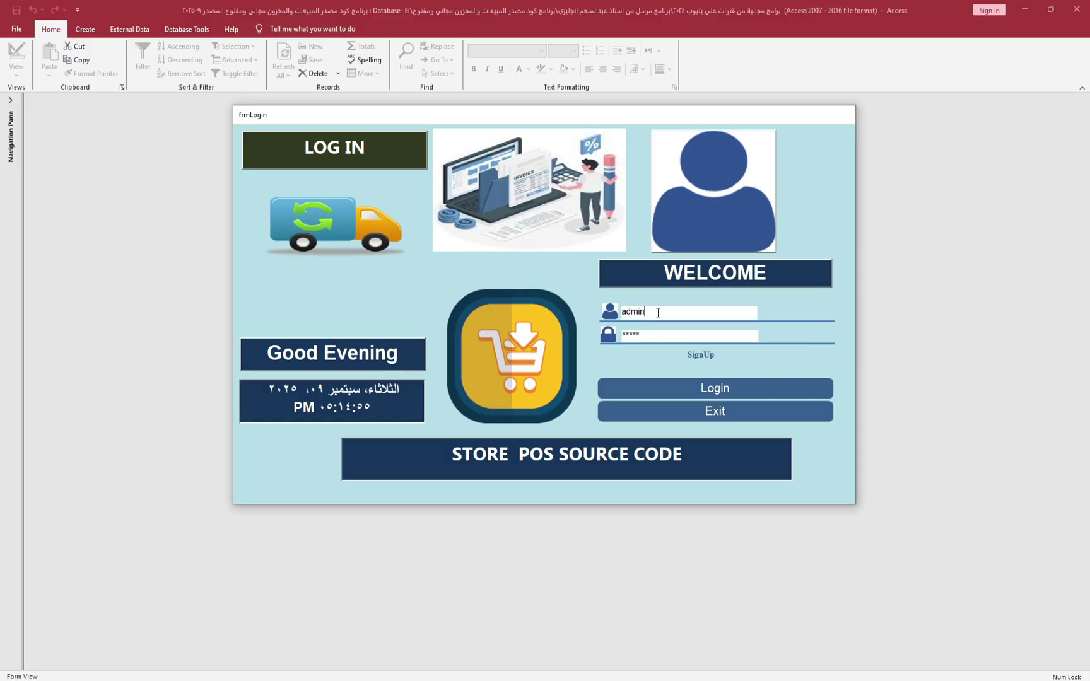
pyautogui.doubleClick(639, 314)
pyautogui.click(654, 332)
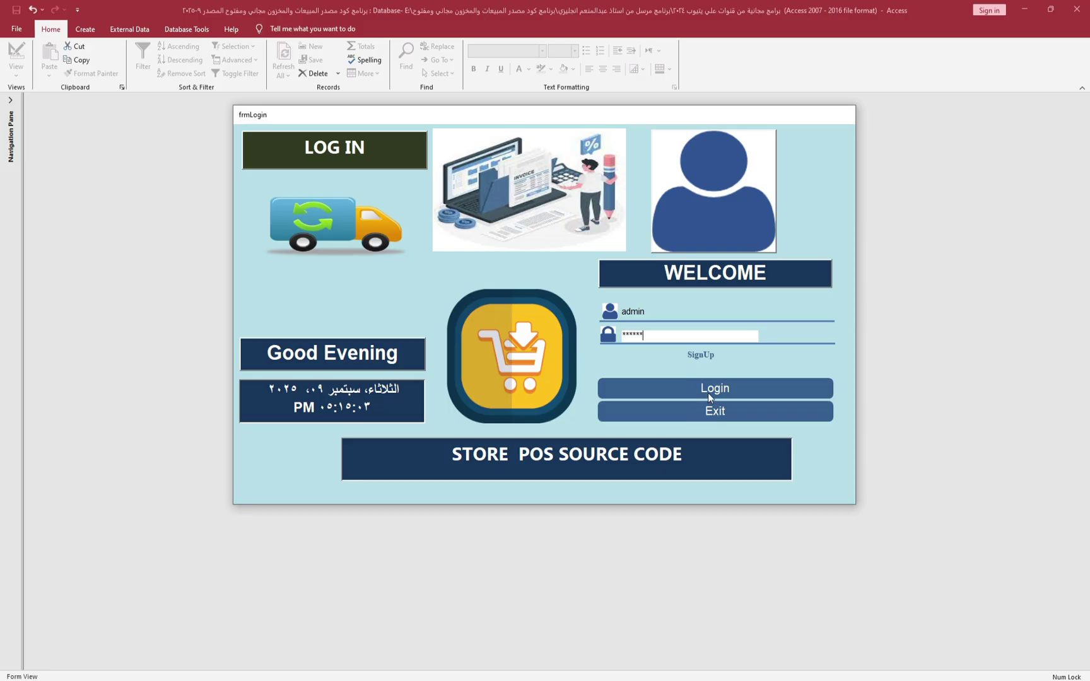
pyautogui.click(708, 392)
pyautogui.click(676, 334)
# Log in to the main menu, then open and close the Add User sign-up form.
pyautogui.click(714, 395)
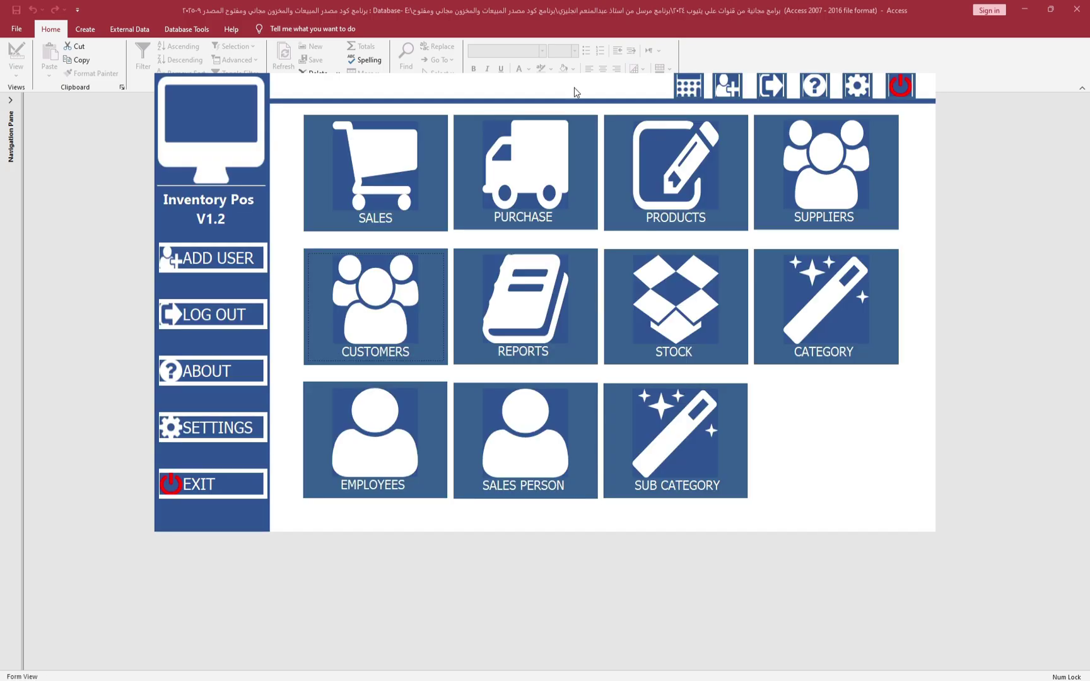
pyautogui.click(729, 92)
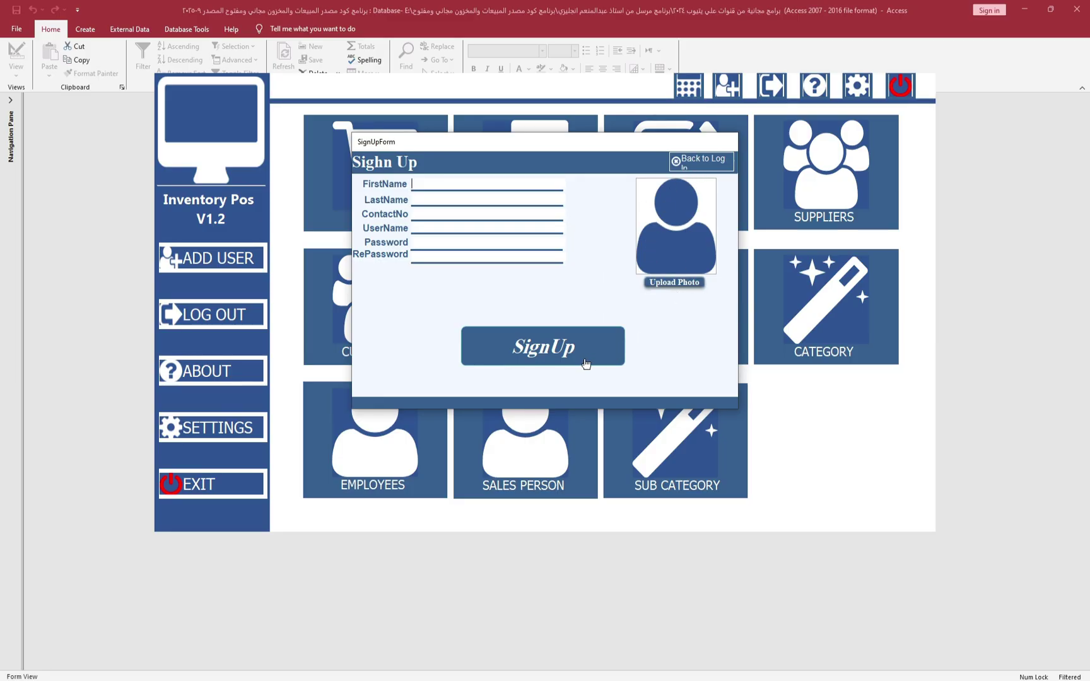
pyautogui.rightClick(709, 140)
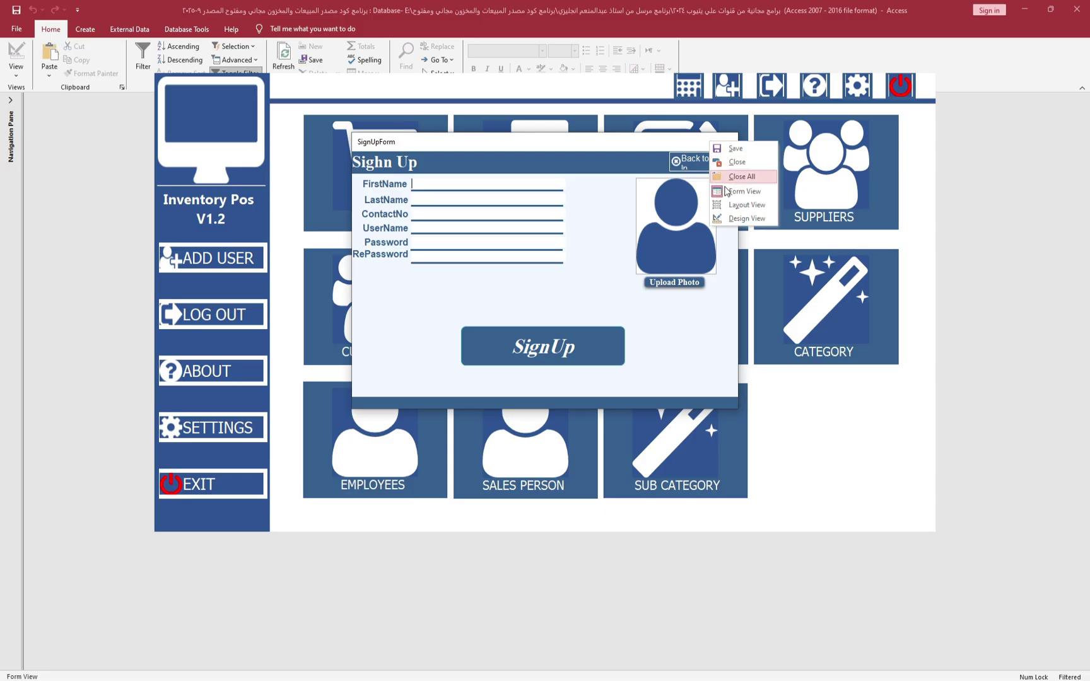
pyautogui.click(737, 162)
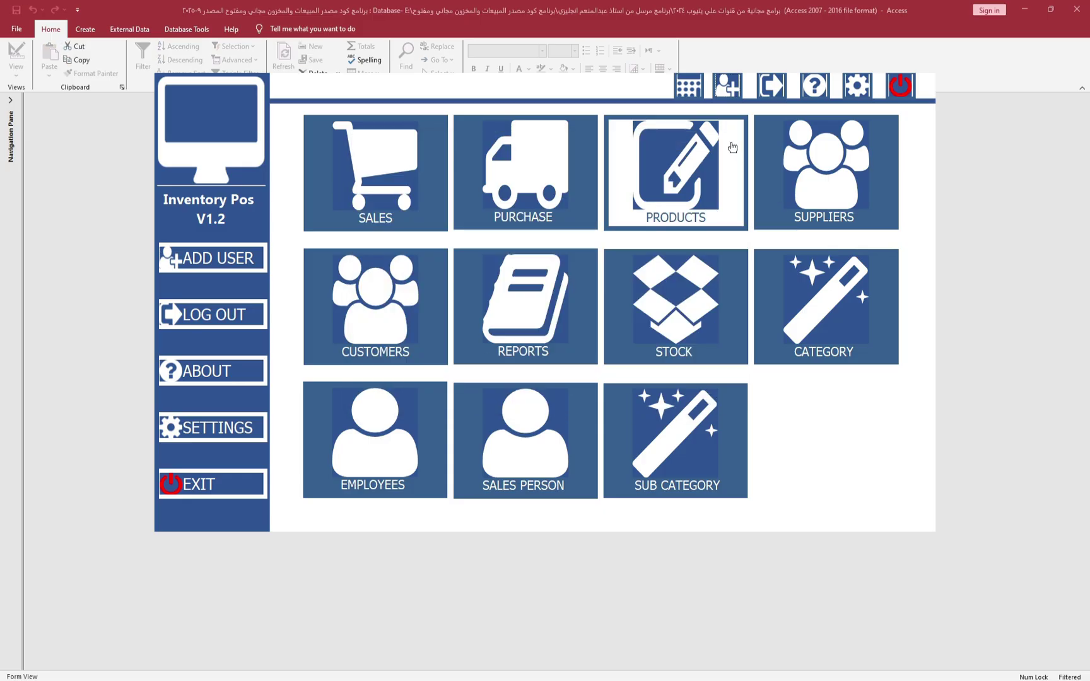
# Decline logging out, view and close About, then bring up the company Settings form.
pyautogui.click(777, 92)
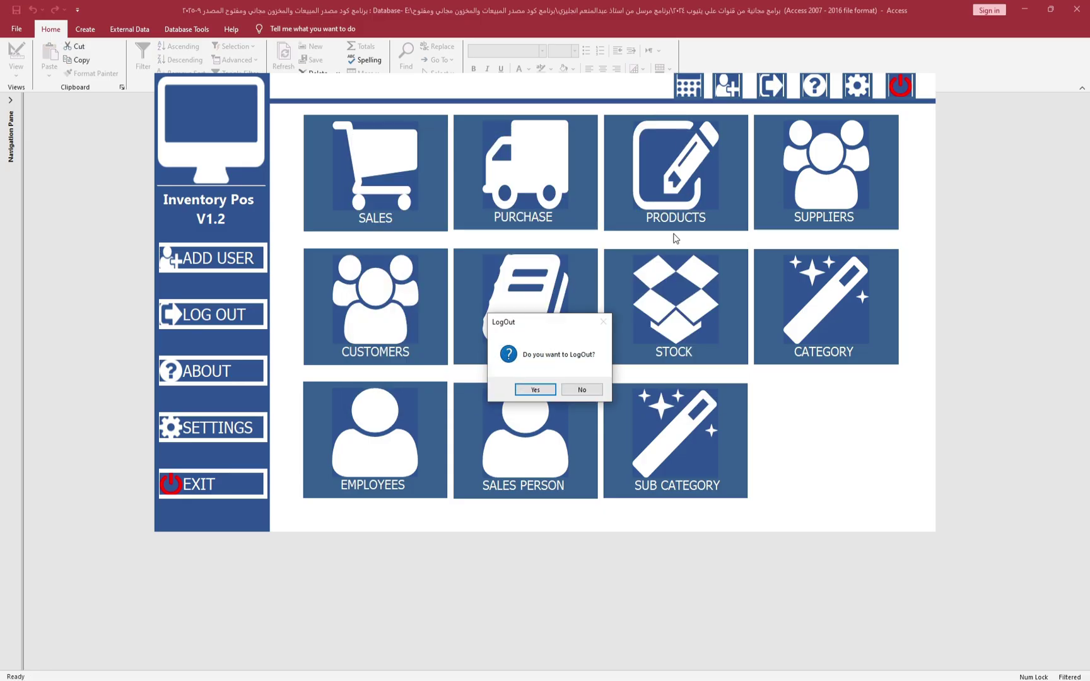
pyautogui.click(581, 390)
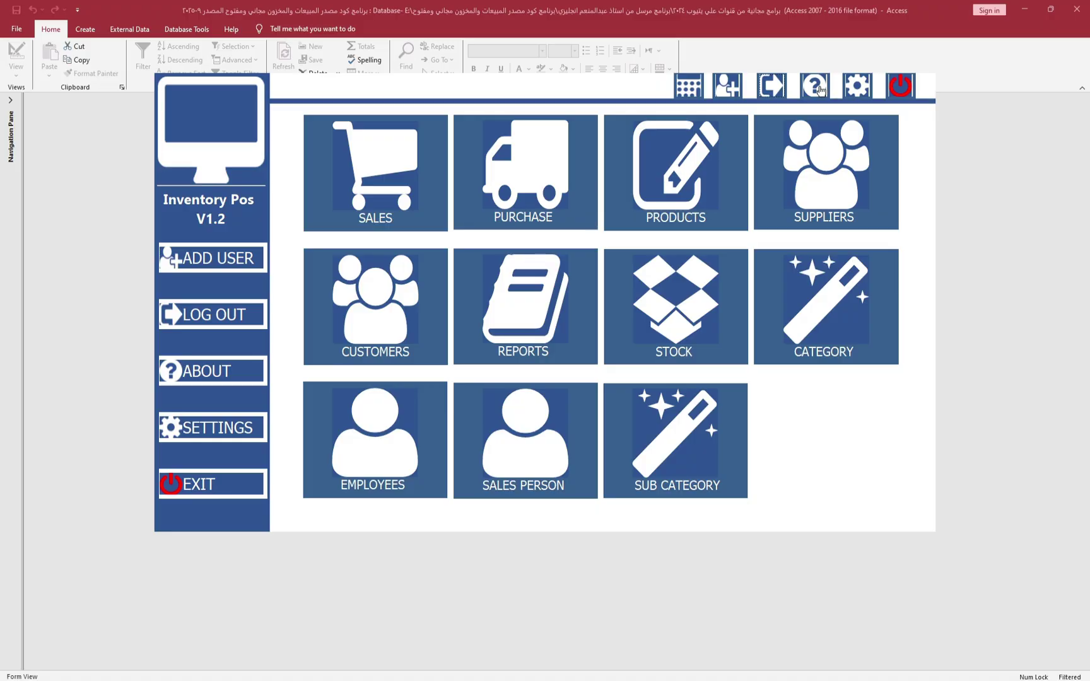
pyautogui.click(815, 88)
pyautogui.click(786, 129)
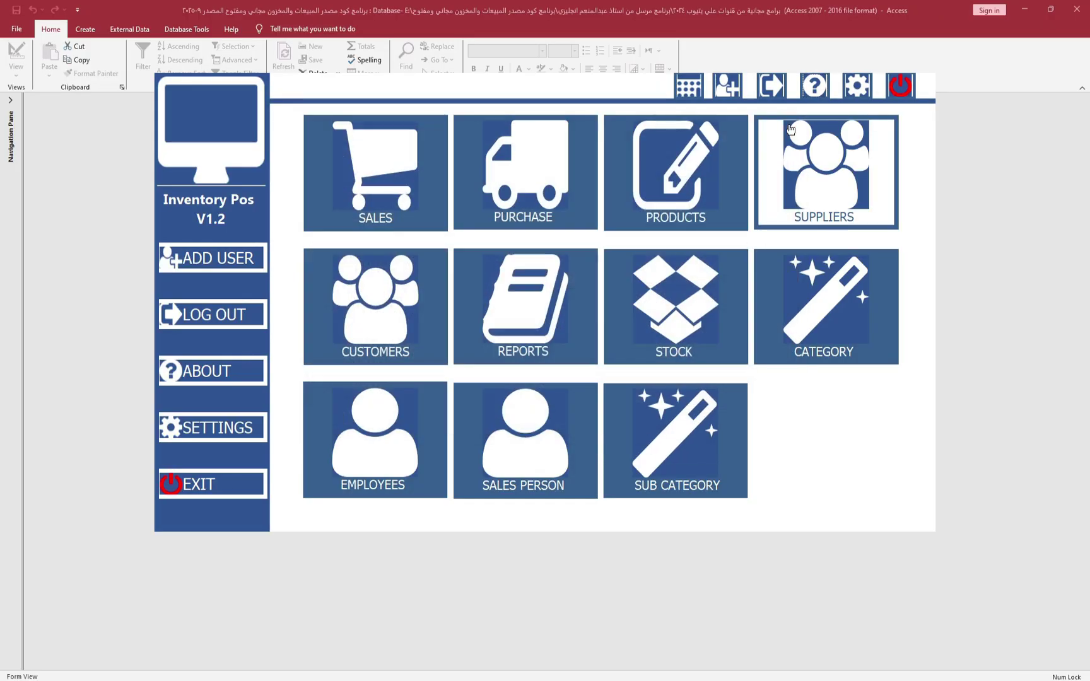
pyautogui.click(857, 91)
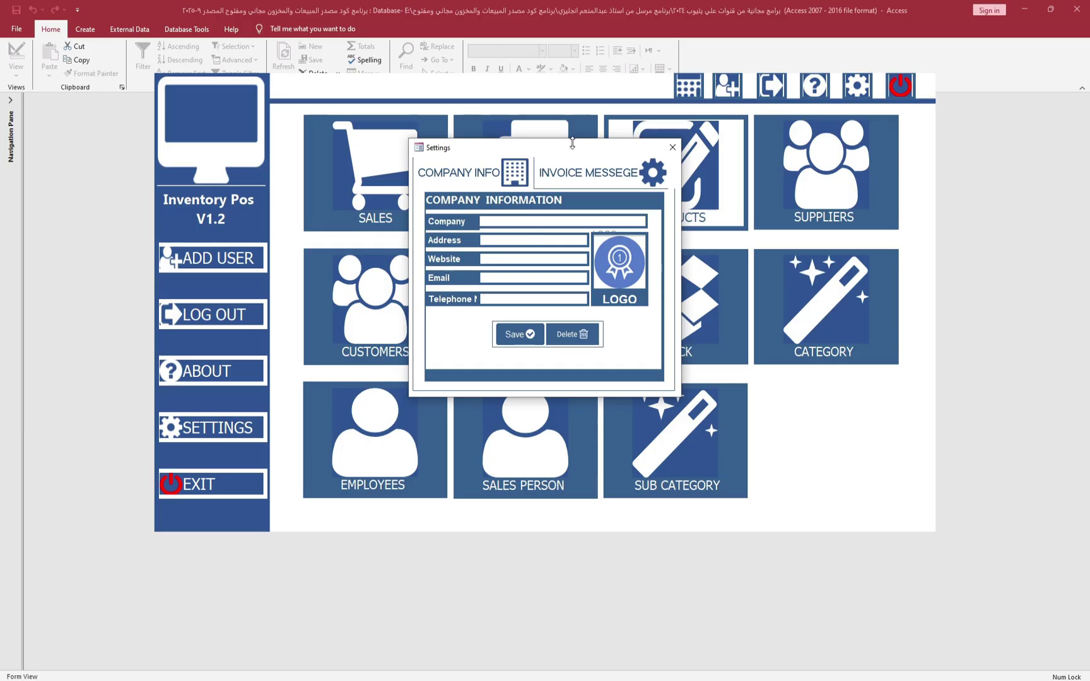
# Enter the company name and website 'jdsfhjhs' in the Settings form.
pyautogui.moveTo(577, 147); pyautogui.dragTo(636, 195)
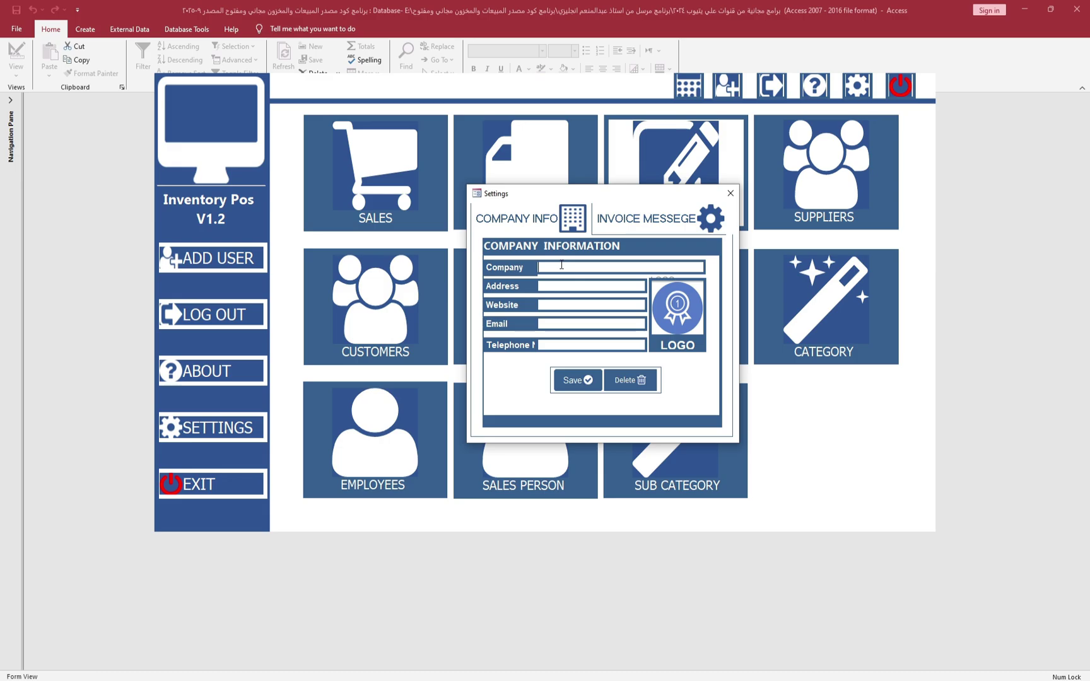
pyautogui.write('mi')
pyautogui.write('m')
pyautogui.press('BackSpace')
pyautogui.write('omp')
pyautogui.write('any')
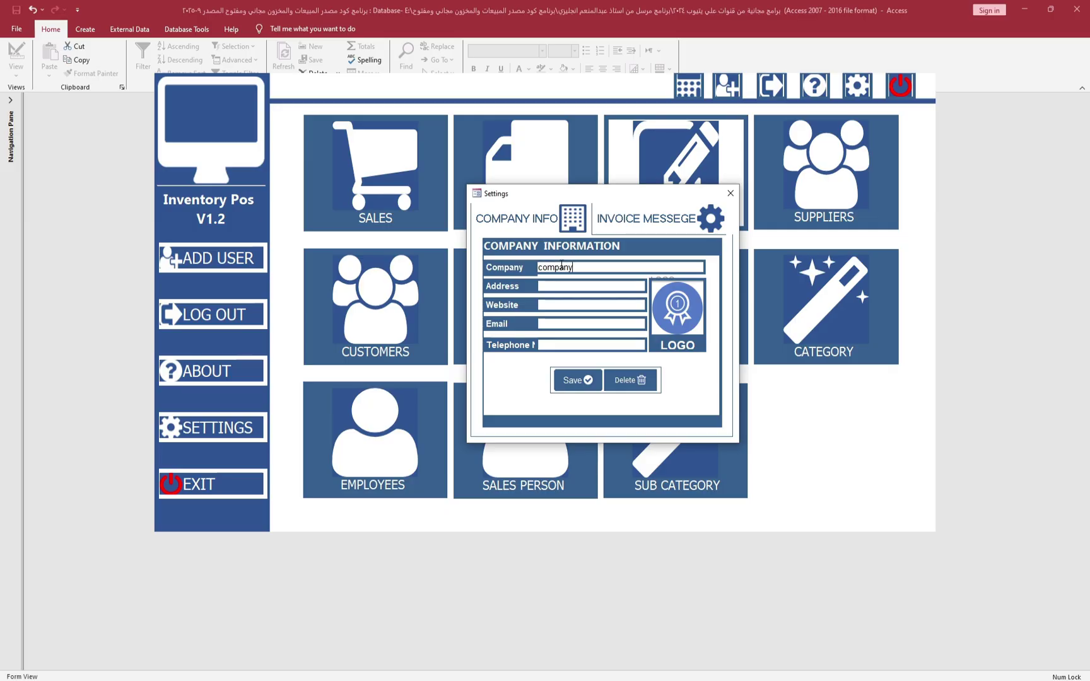
pyautogui.write(' mammdouah')
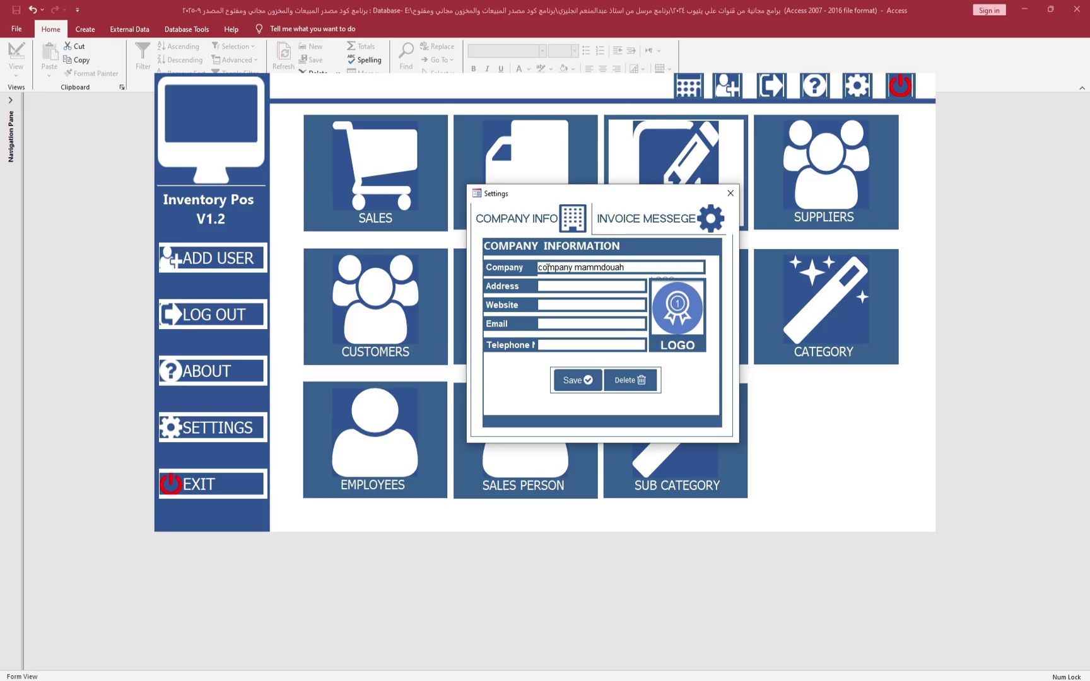
pyautogui.click(551, 286)
pyautogui.write('zfta')
pyautogui.click(553, 304)
pyautogui.write('jdsfhjhs')
# Fill in the email and set the telephone number to 255-555-566.
pyautogui.click(565, 322)
pyautogui.write('mail')
pyautogui.click(562, 345)
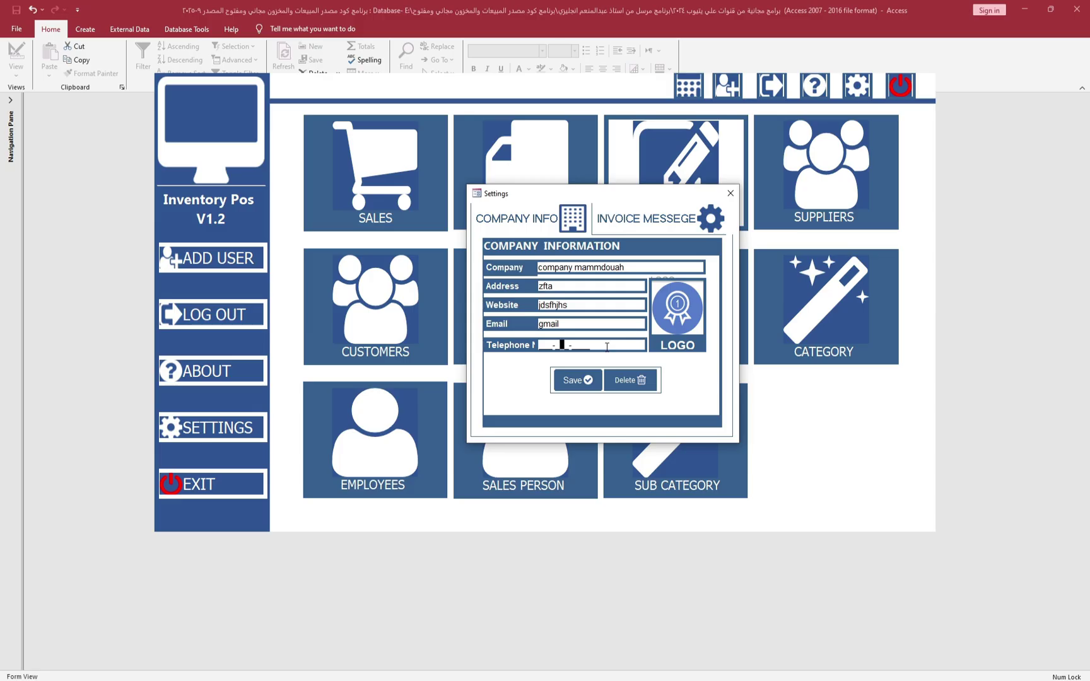
pyautogui.write('01-')
pyautogui.write('8554')
pyautogui.moveTo(540, 345); pyautogui.dragTo(590, 345)
pyautogui.write('255-5')
pyautogui.write('55-5666')
pyautogui.click(688, 334)
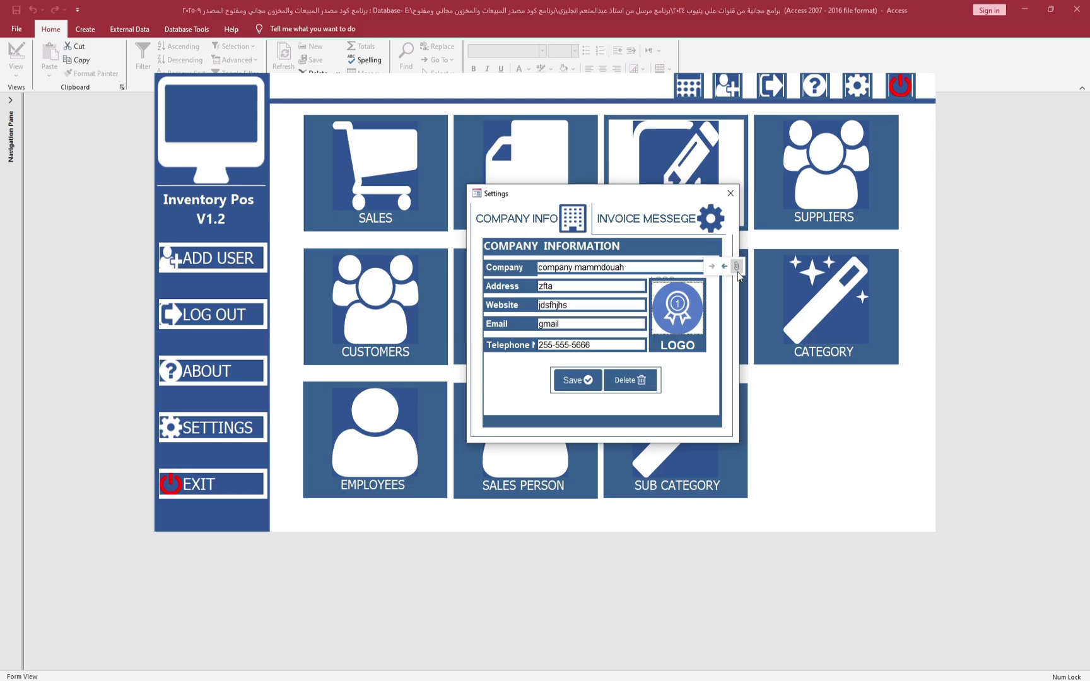
# Remove the existing Slide4.PNG and badge attachments from the company logo.
pyautogui.doubleClick(688, 313)
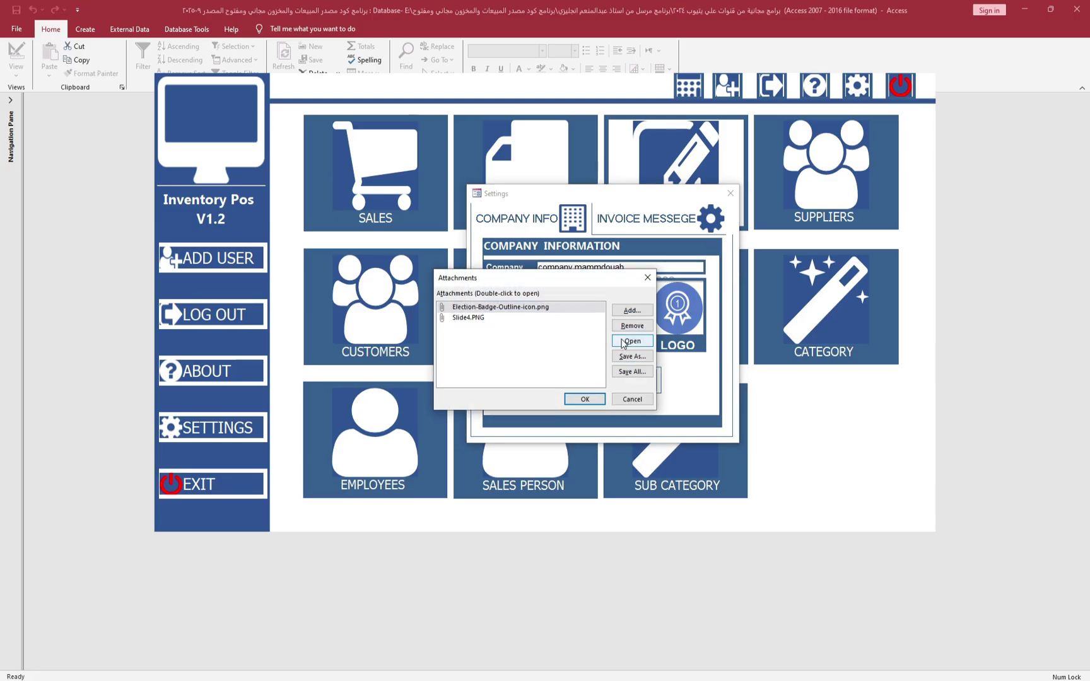
pyautogui.click(500, 311)
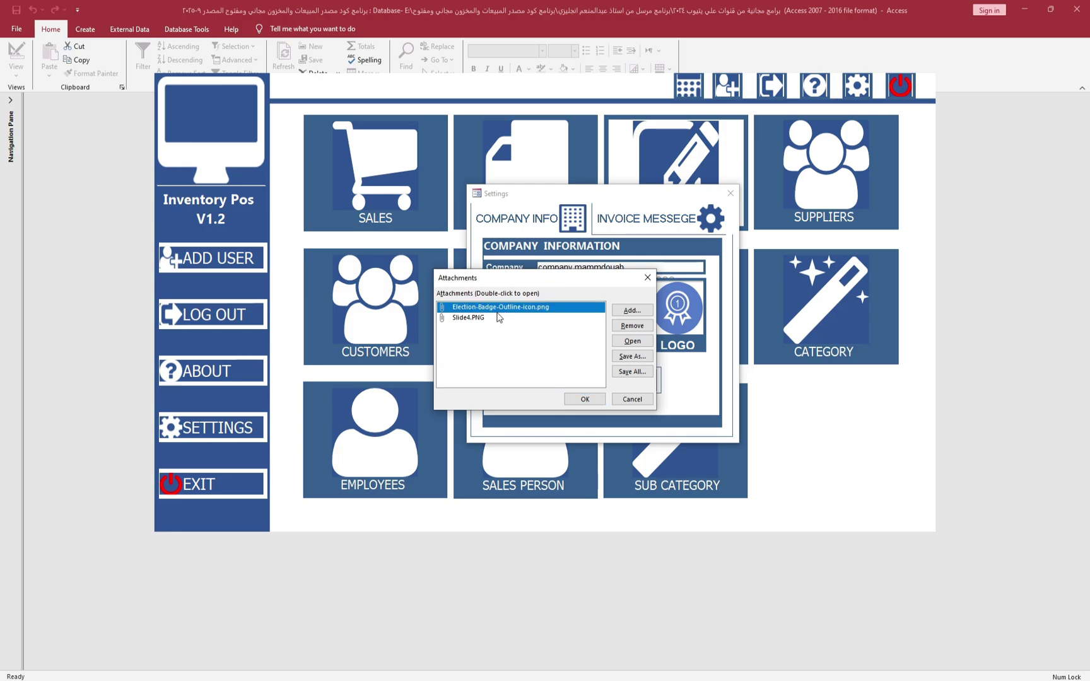
pyautogui.click(491, 318)
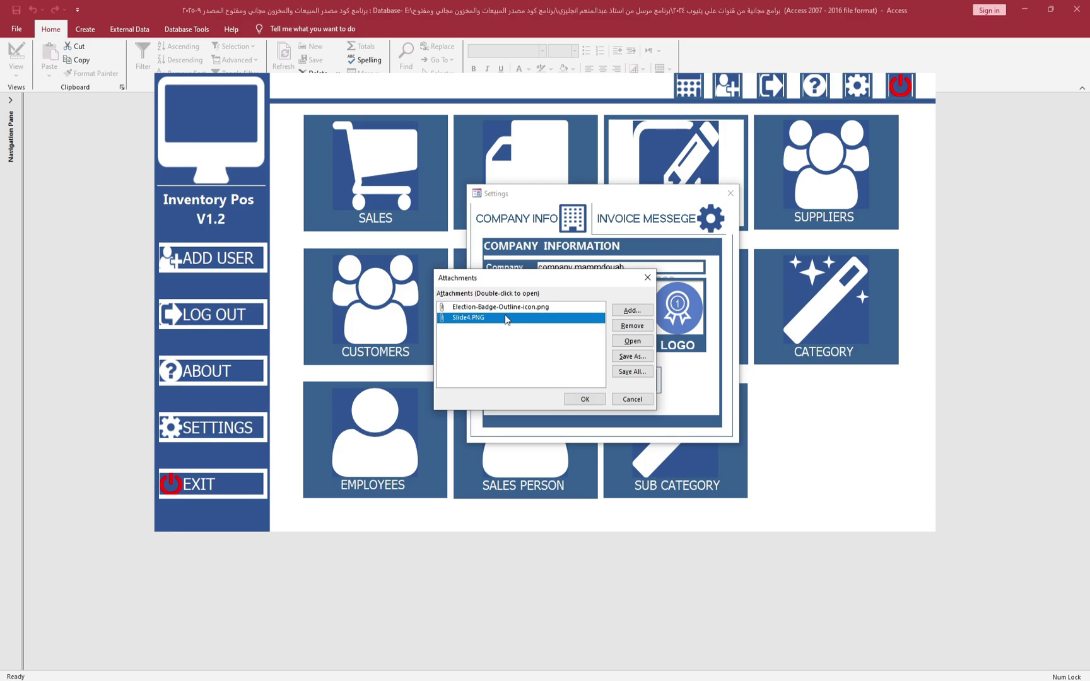
pyautogui.click(633, 325)
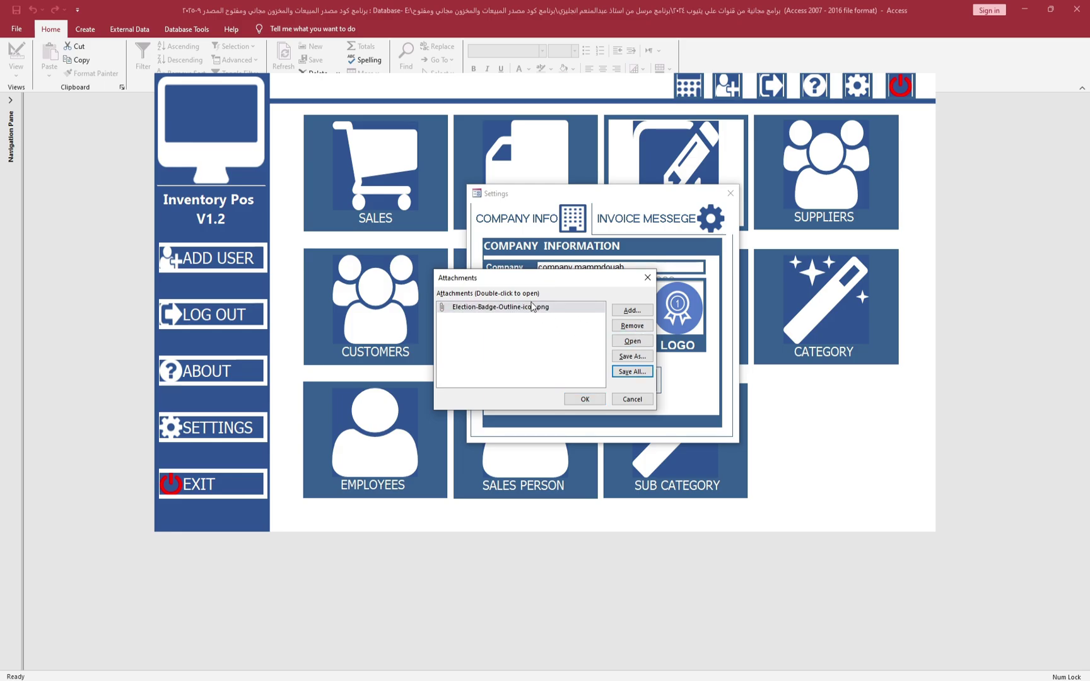
pyautogui.click(633, 326)
# Browse from the Desktop into the 2024 icons folder and its company building icons folder.
pyautogui.click(631, 311)
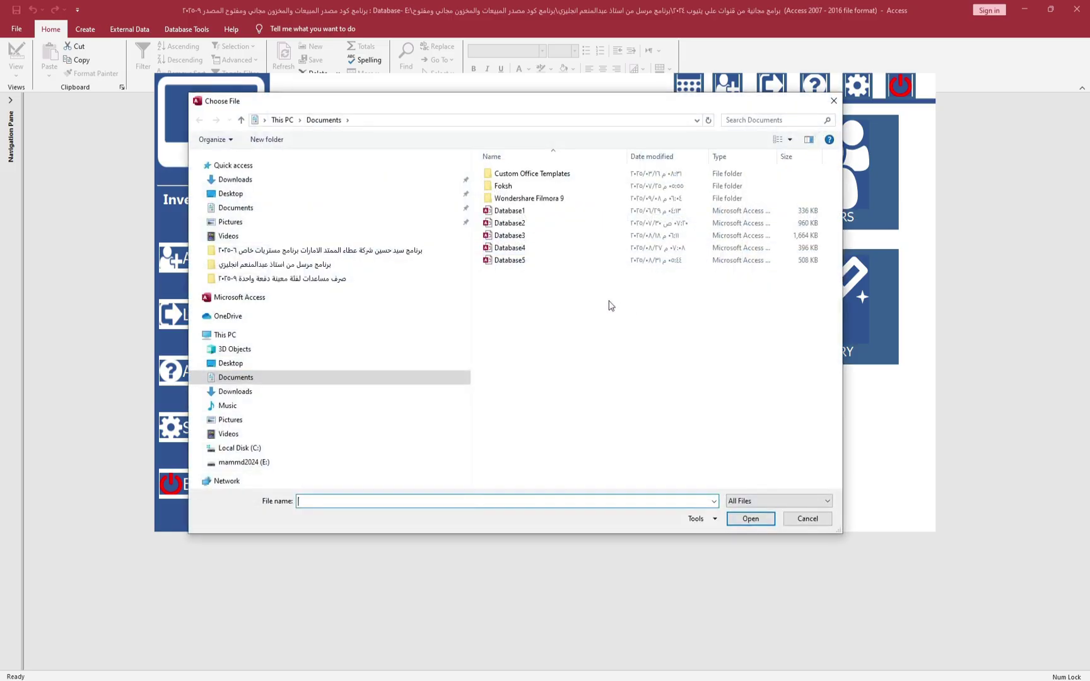
pyautogui.click(246, 197)
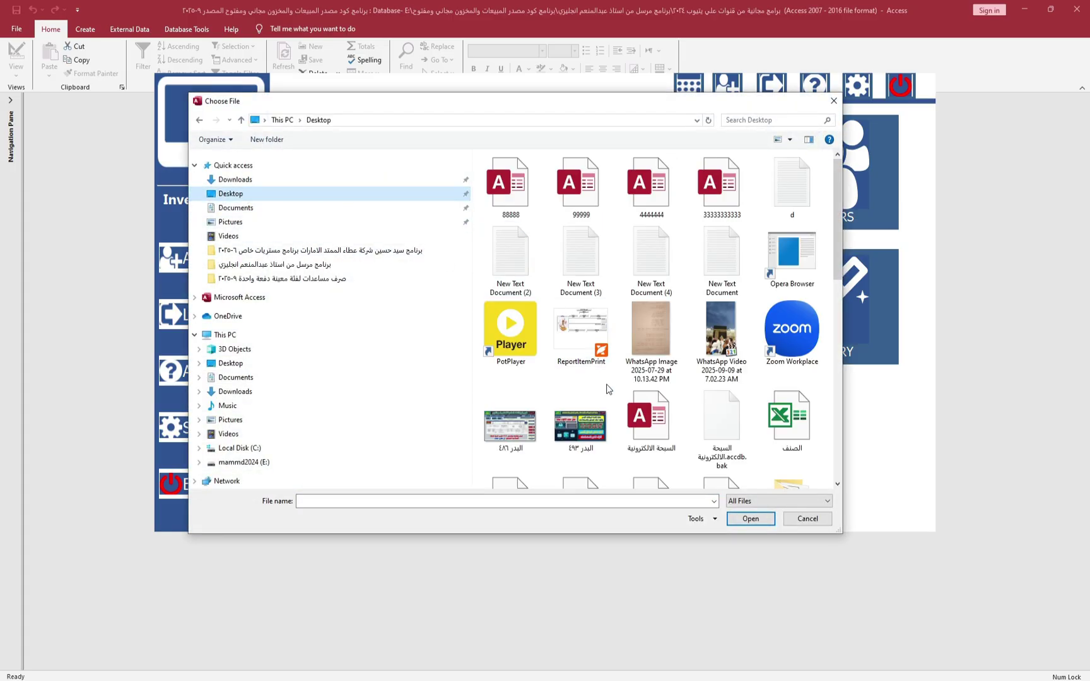
pyautogui.scroll(-5, 695, 407)
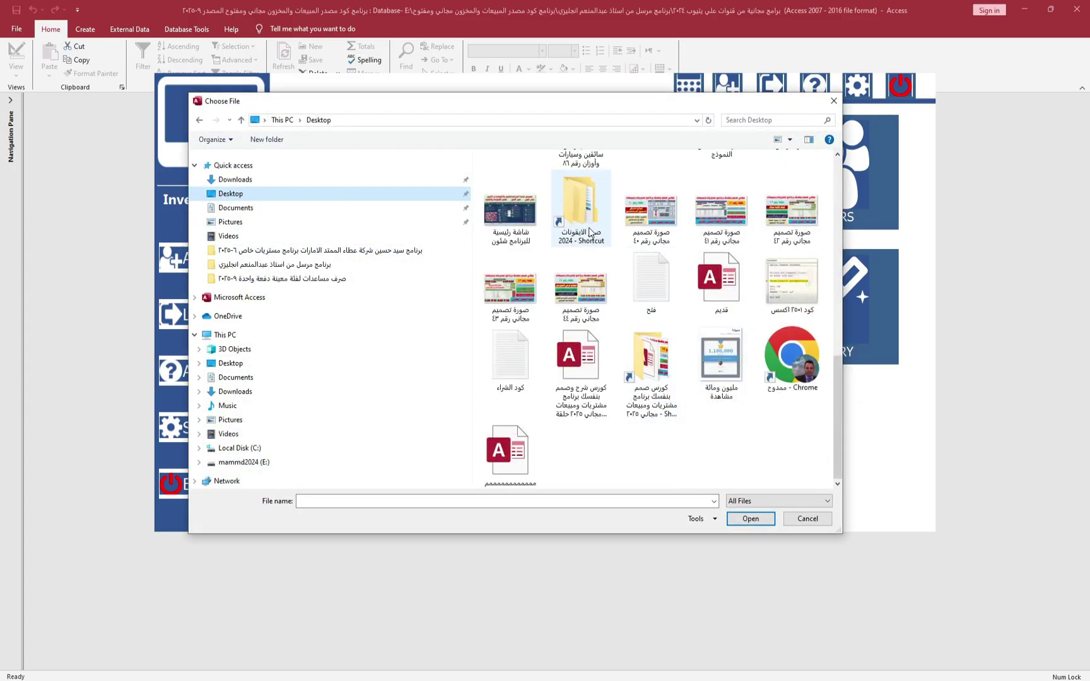
pyautogui.scroll(3, 633, 344)
pyautogui.scroll(-3, 650, 391)
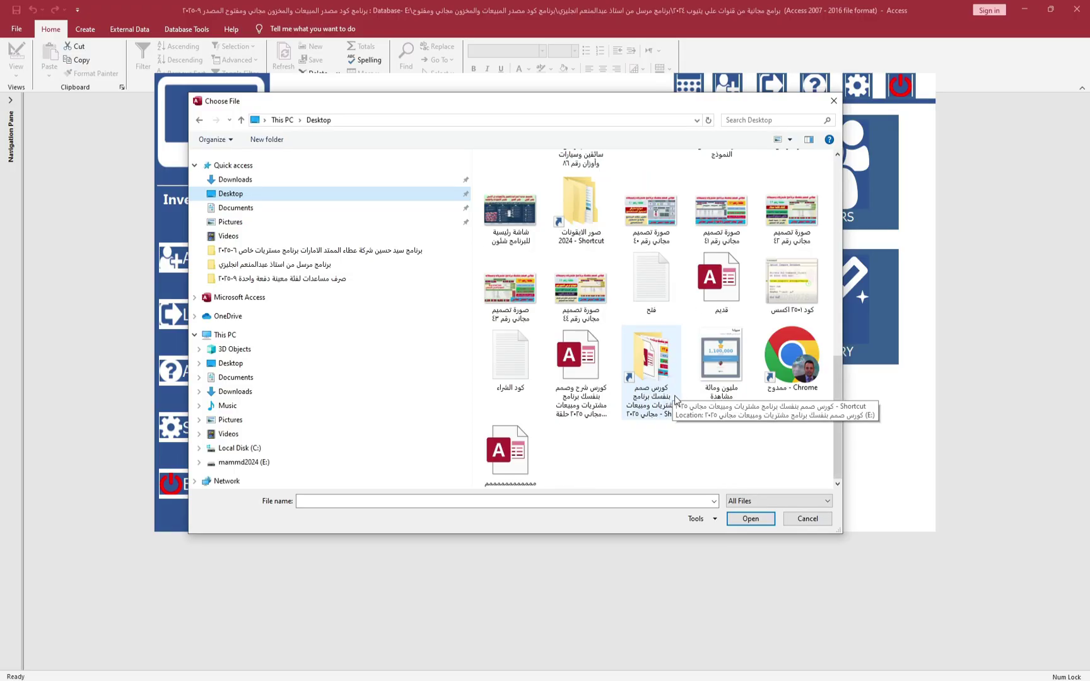
pyautogui.scroll(5, 653, 404)
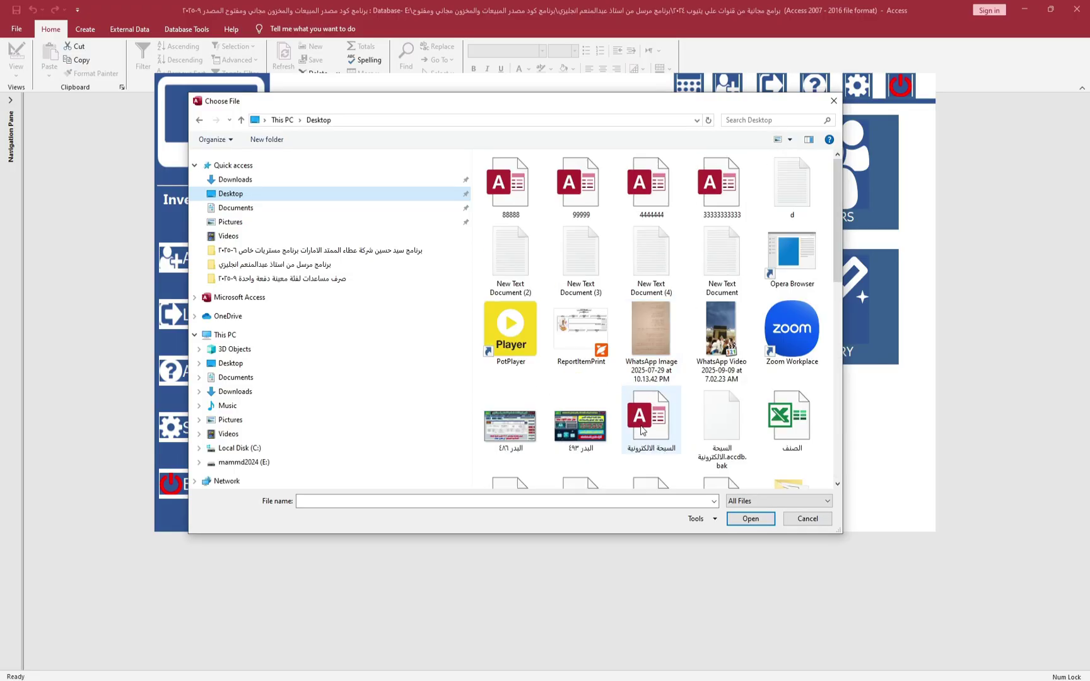
pyautogui.scroll(-3, 645, 421)
pyautogui.doubleClick(577, 374)
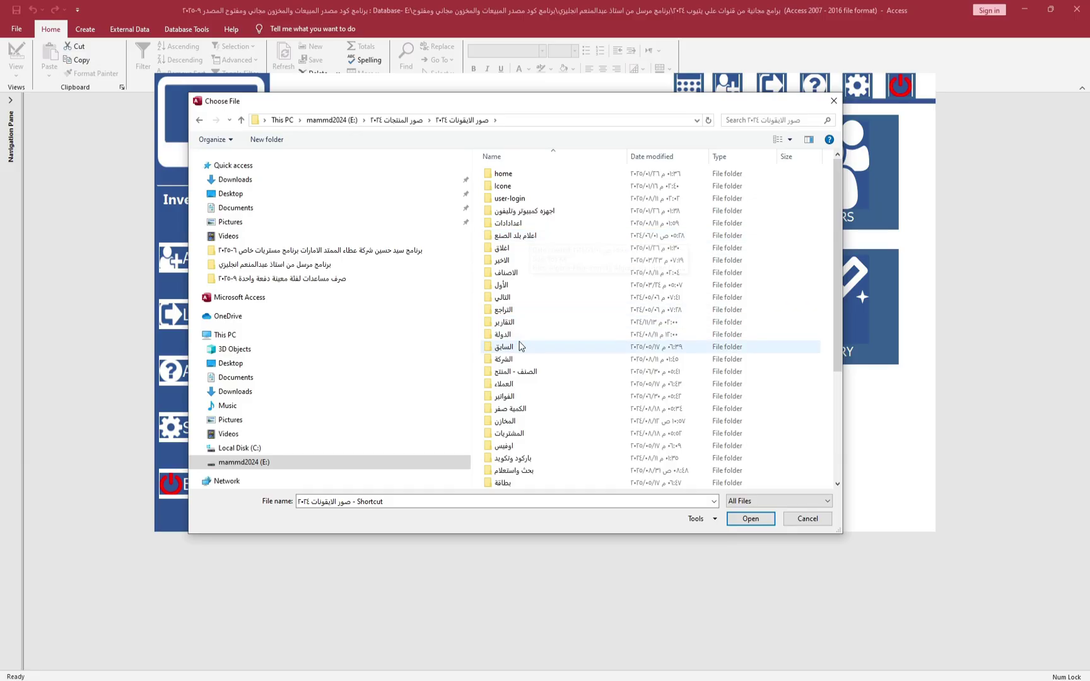
pyautogui.scroll(-3, 530, 448)
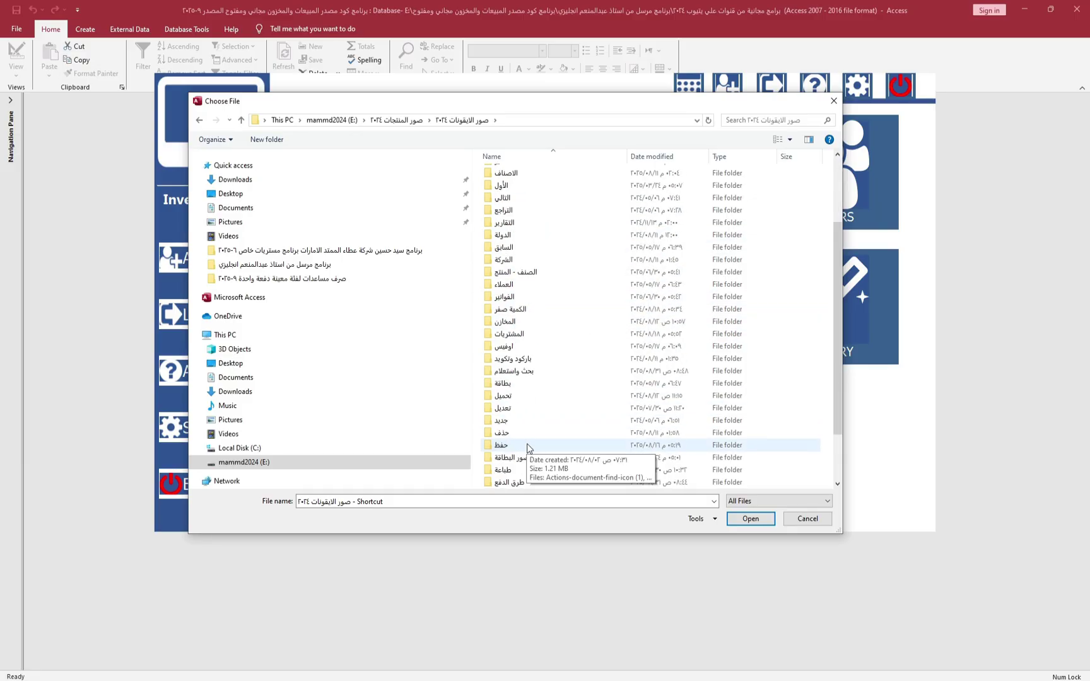
pyautogui.scroll(3, 539, 442)
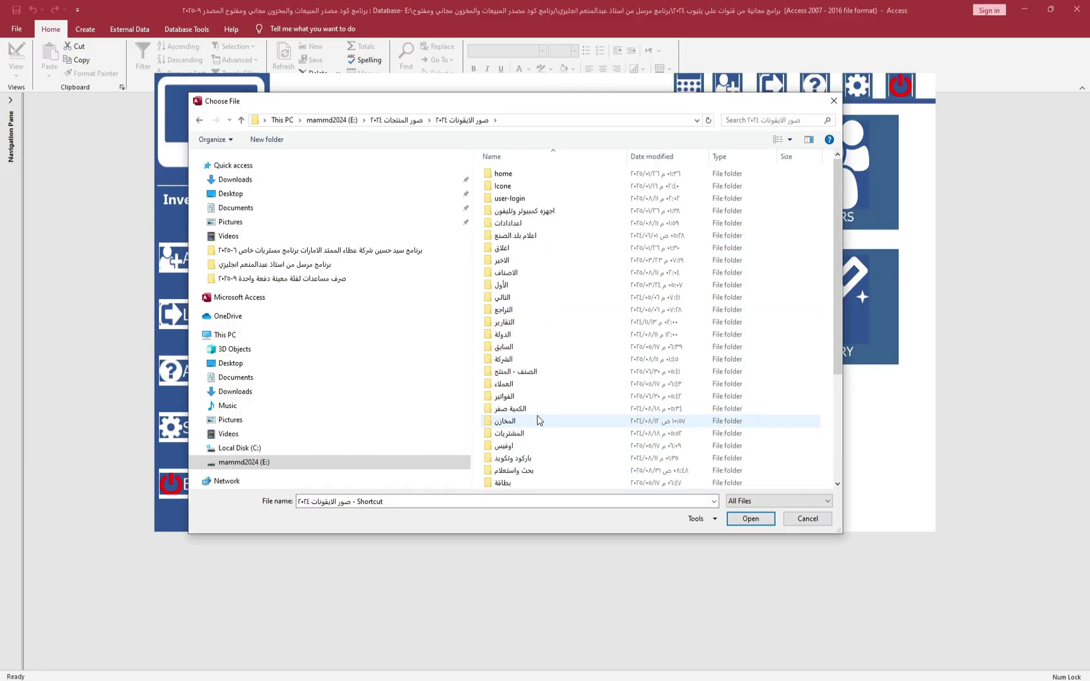
pyautogui.doubleClick(527, 359)
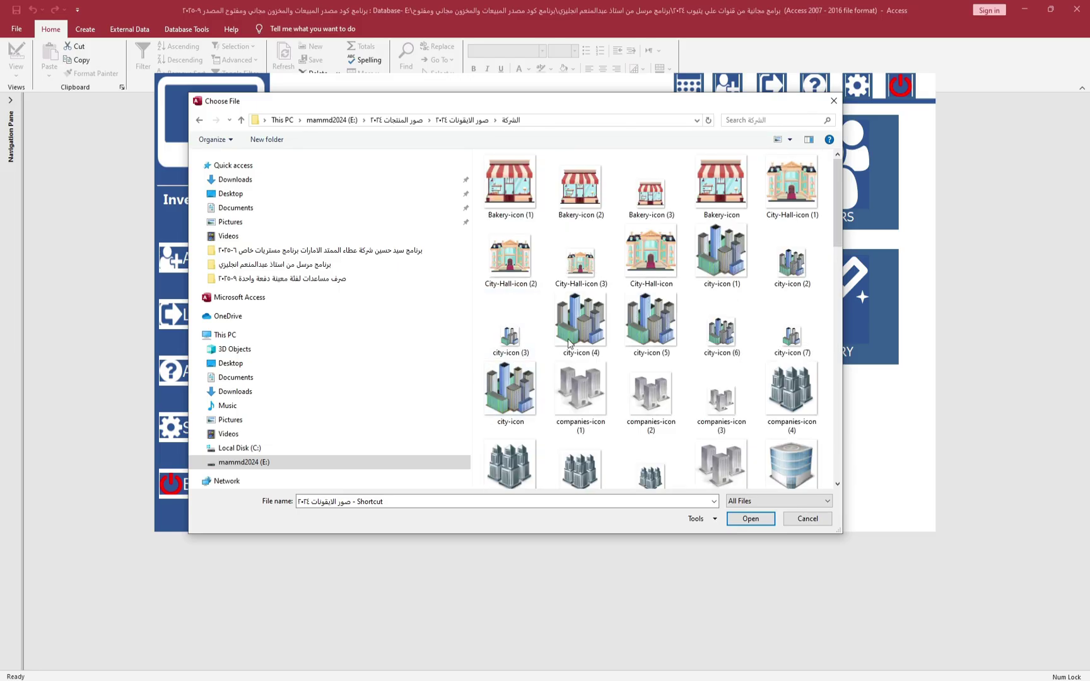
# Attach office-building-icon (3) as the company logo and confirm the attachments.
pyautogui.click(583, 263)
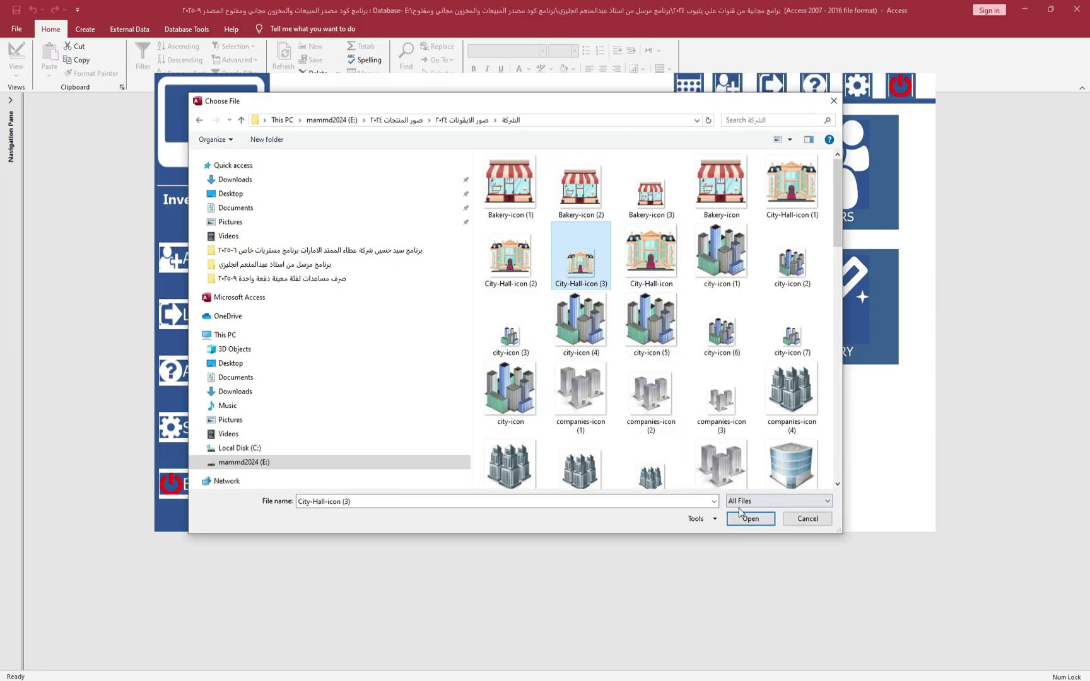
pyautogui.moveTo(837, 209); pyautogui.dragTo(838, 346)
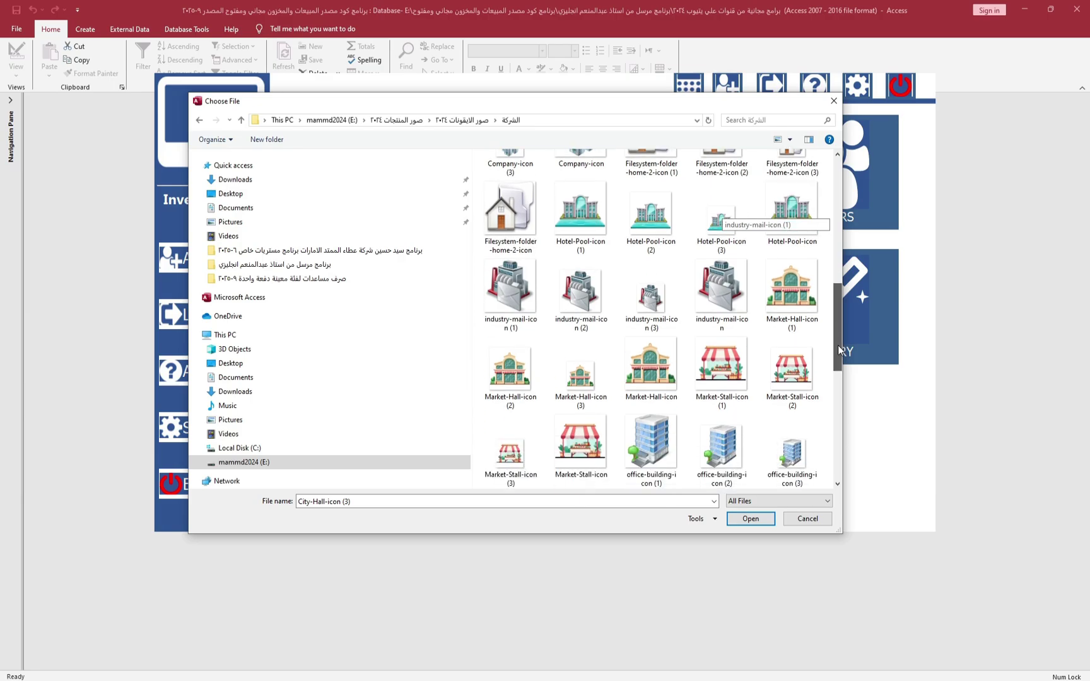
pyautogui.click(794, 285)
pyautogui.click(785, 470)
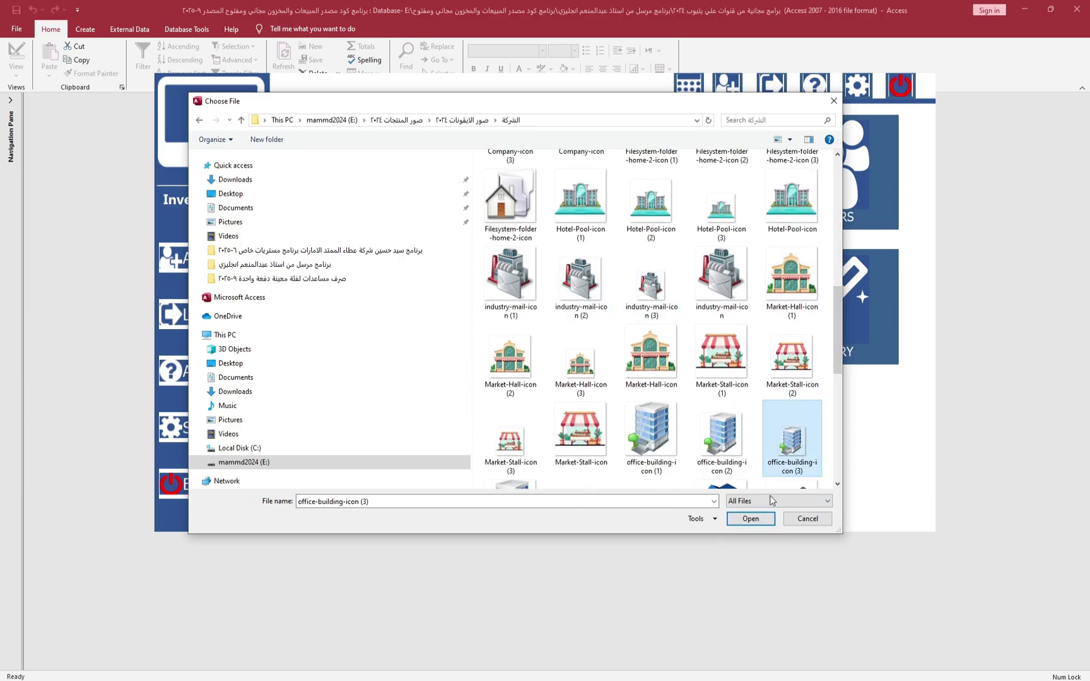
pyautogui.click(751, 519)
pyautogui.click(585, 400)
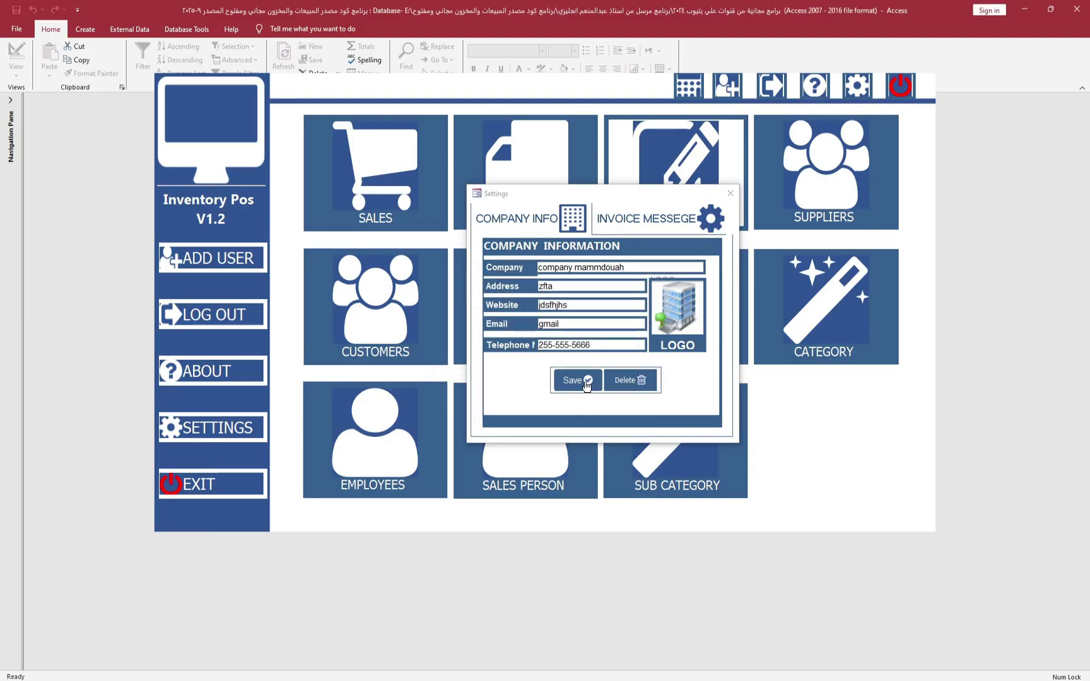
# Save the company information, close Settings, and briefly open and close the Sales form.
pyautogui.click(586, 382)
pyautogui.click(606, 388)
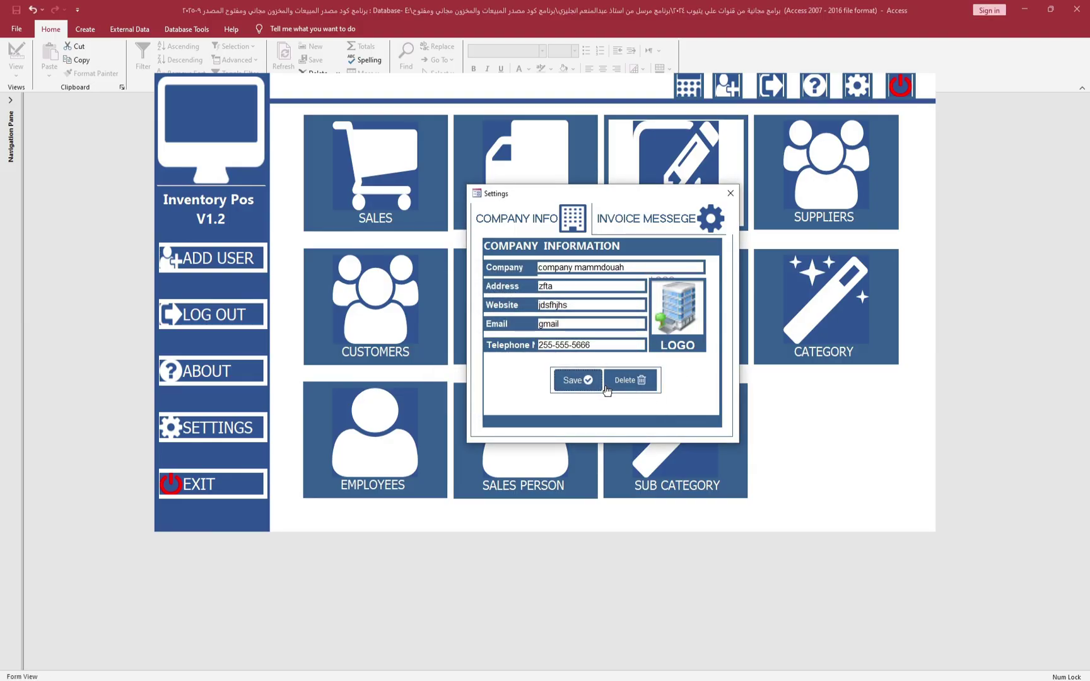
pyautogui.click(730, 193)
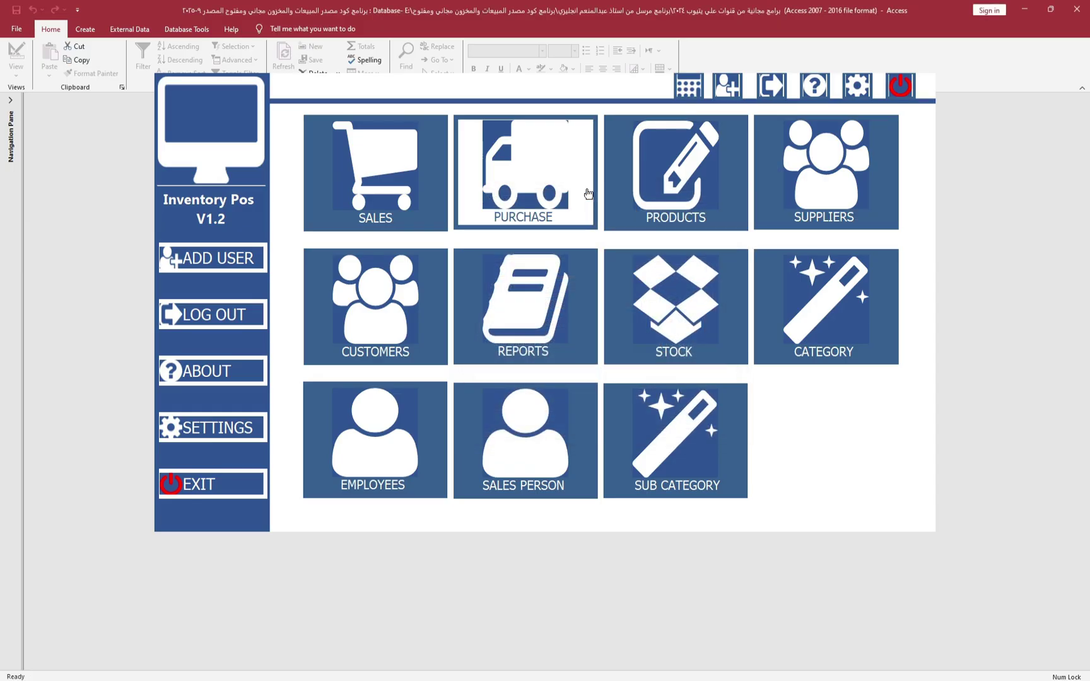
pyautogui.click(374, 197)
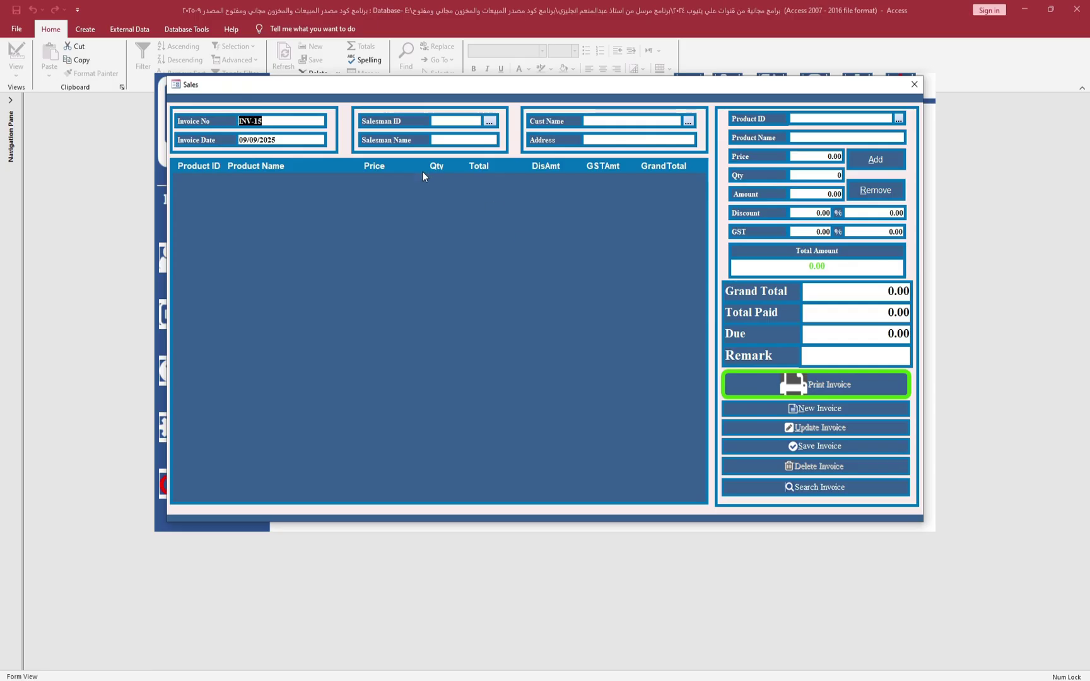
pyautogui.click(920, 84)
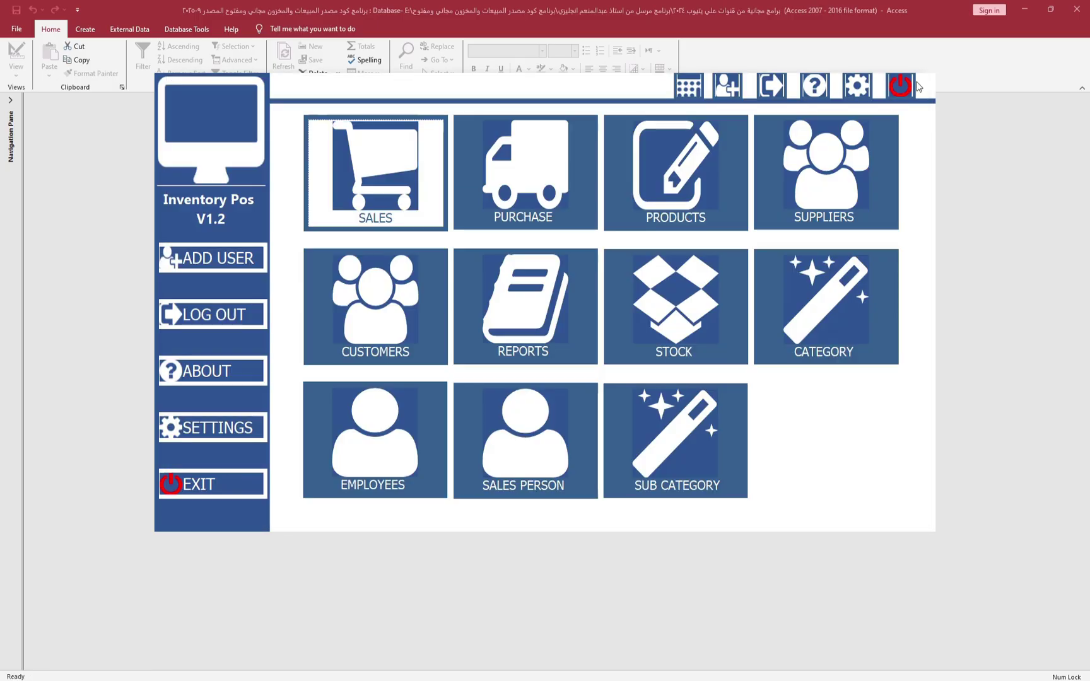
# Sign up a new user with a first name, last name and contact number.
pyautogui.click(213, 262)
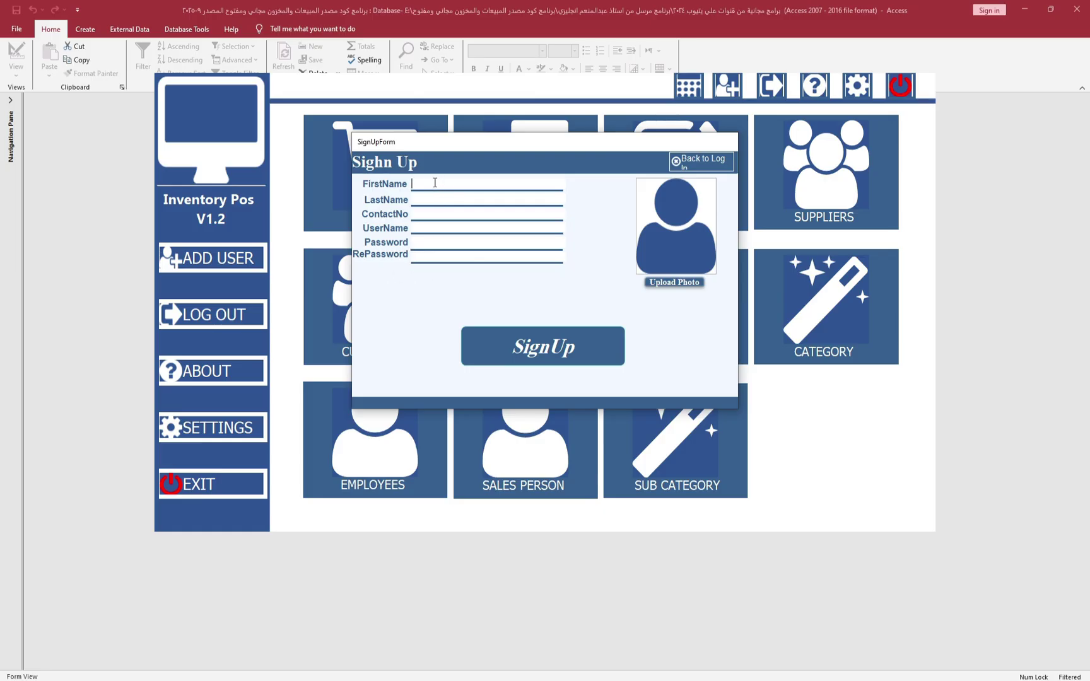
pyautogui.write('mi')
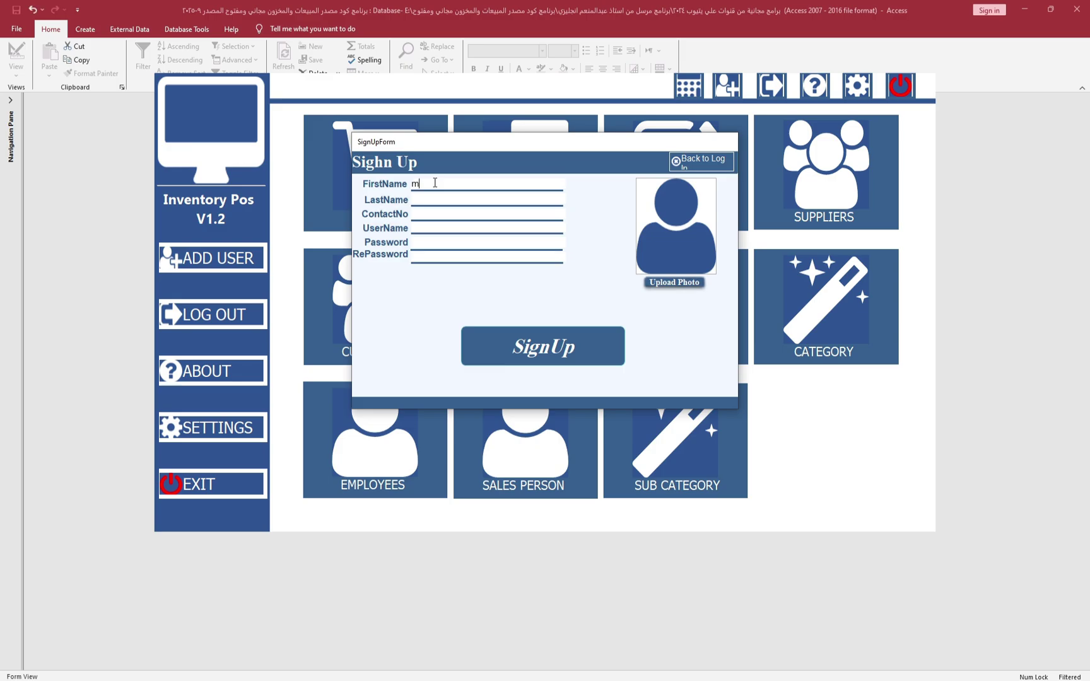
pyautogui.write('m')
pyautogui.click(441, 197)
pyautogui.write('ha')
pyautogui.click(423, 213)
pyautogui.write('456')
pyautogui.write('56')
pyautogui.write('34')
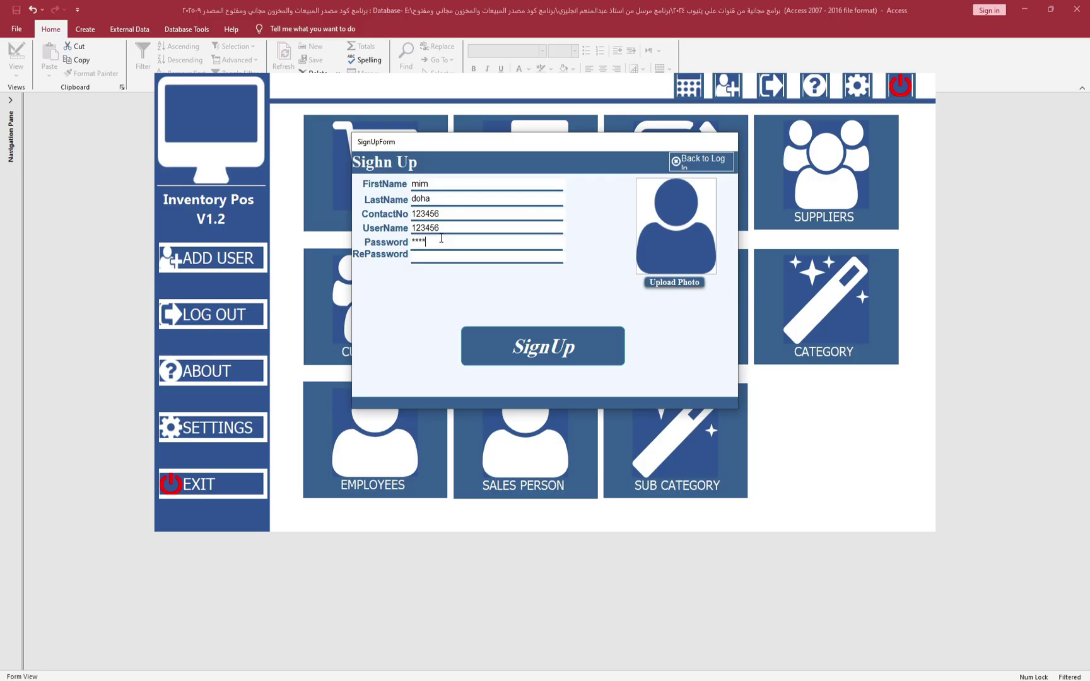
pyautogui.write('56')
pyautogui.moveTo(445, 214); pyautogui.dragTo(379, 214)
pyautogui.write('1234')
pyautogui.write('56')
pyautogui.click(586, 356)
# Dismiss the sign-up confirmation and try logging in with the new user's credentials.
pyautogui.click(576, 383)
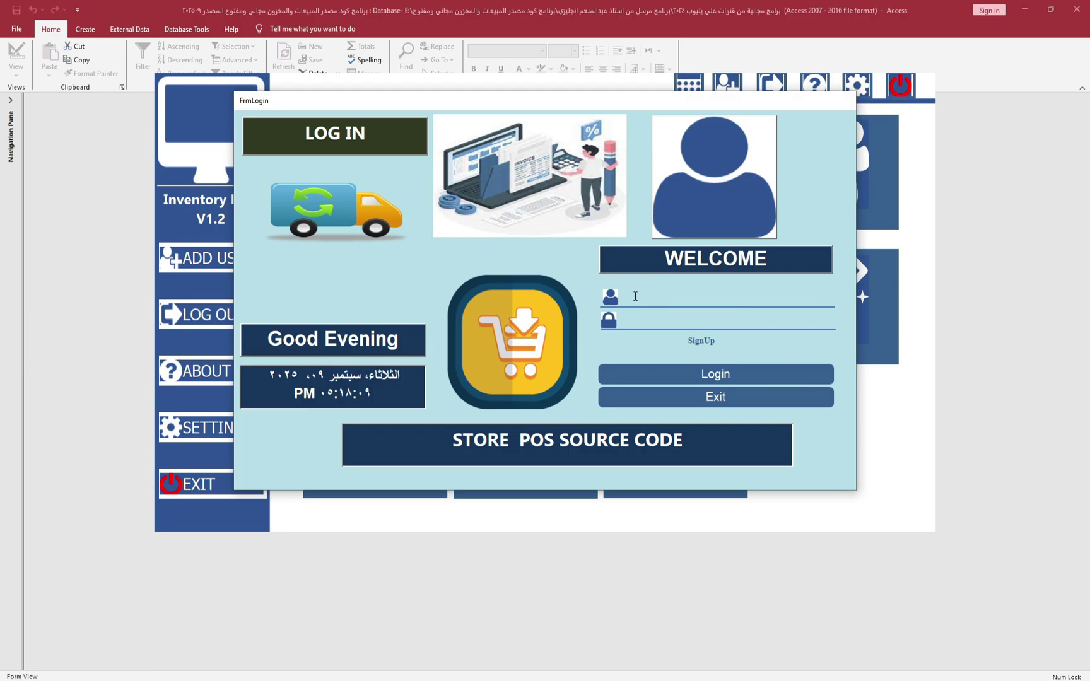
pyautogui.moveTo(670, 108)
pyautogui.mouseDown()
pyautogui.moveTo(724, 252)
pyautogui.moveTo(711, 154)
pyautogui.mouseUp()
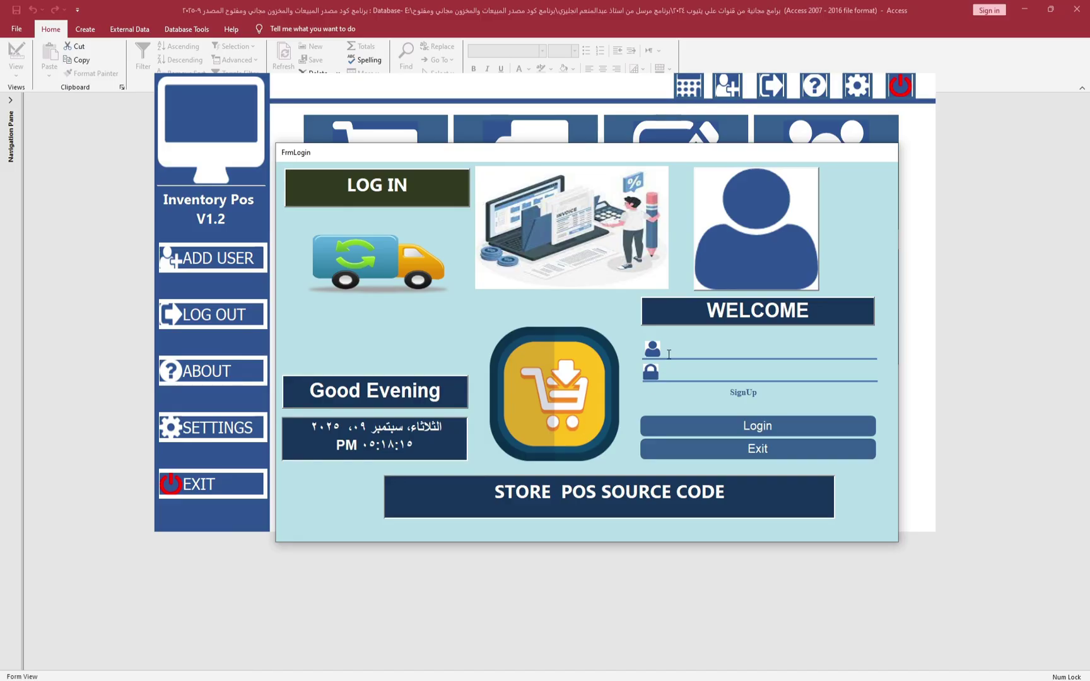
pyautogui.click(671, 351)
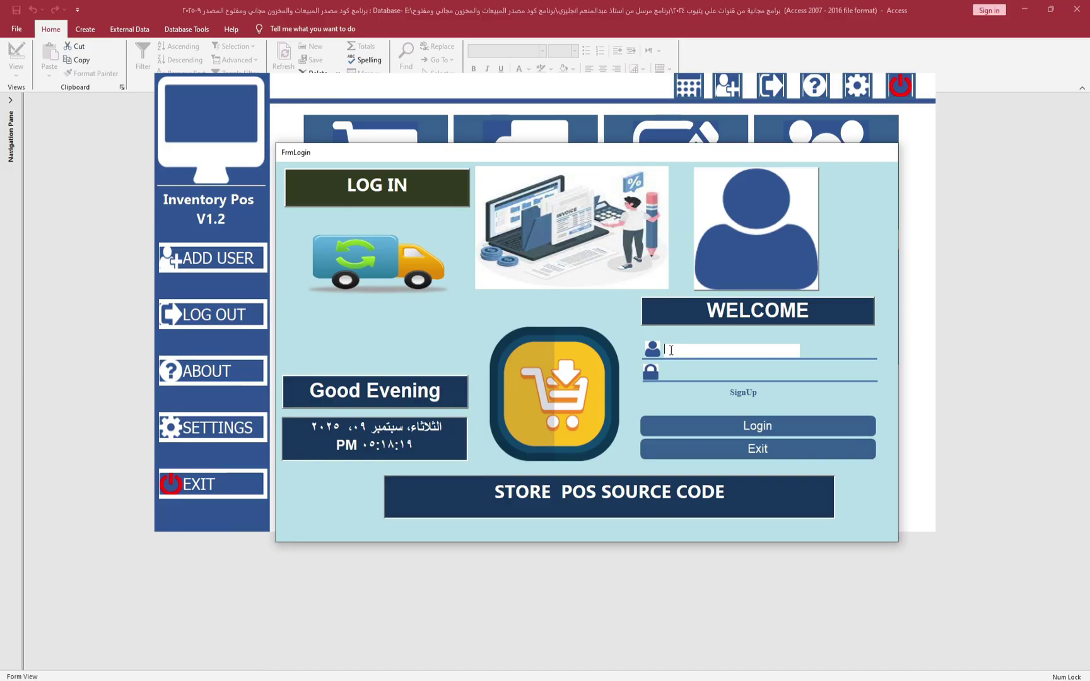
pyautogui.write('mam')
pyautogui.click(673, 377)
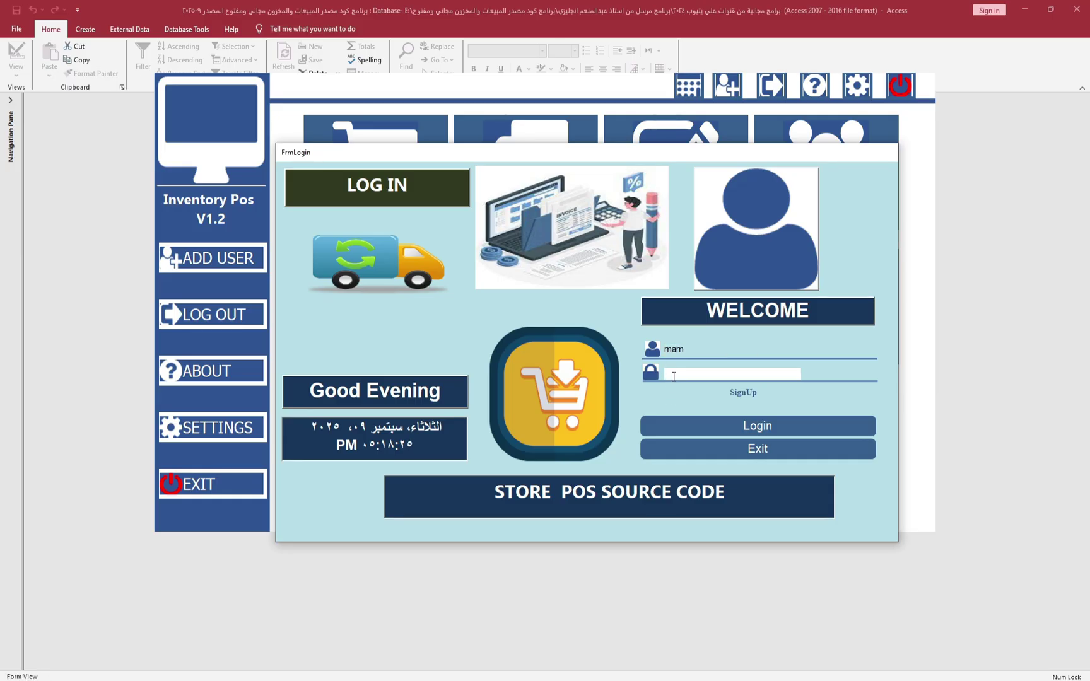
pyautogui.write('123')
pyautogui.click(776, 427)
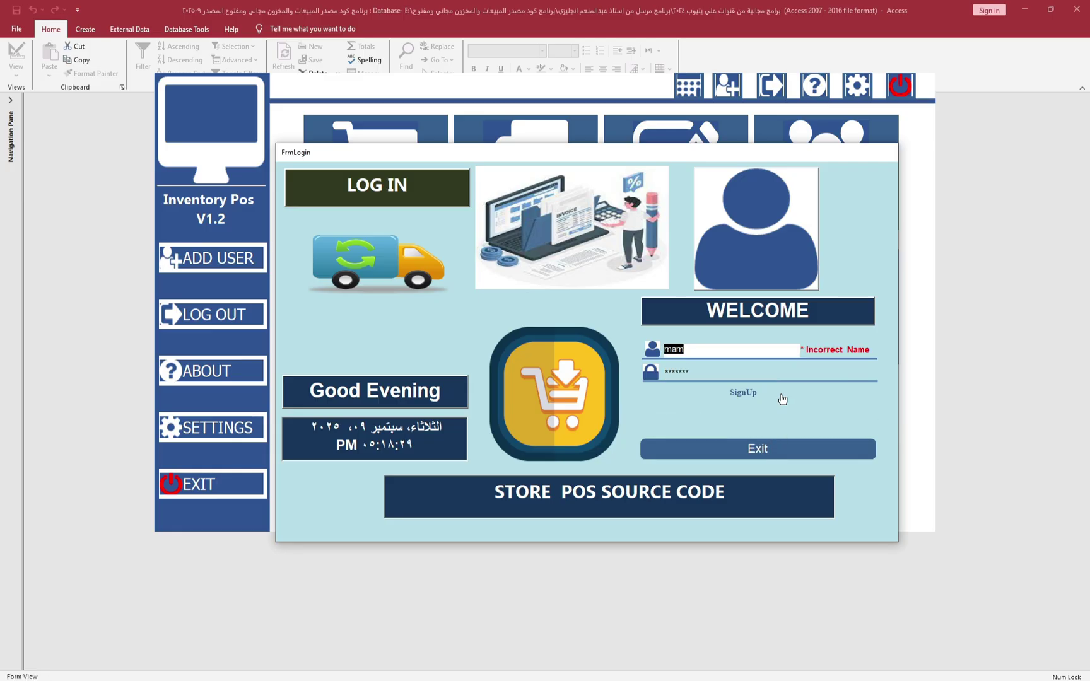
# Log in again with username admin and the admin password.
pyautogui.click(743, 350)
pyautogui.hotkey('ctrl', 'a')
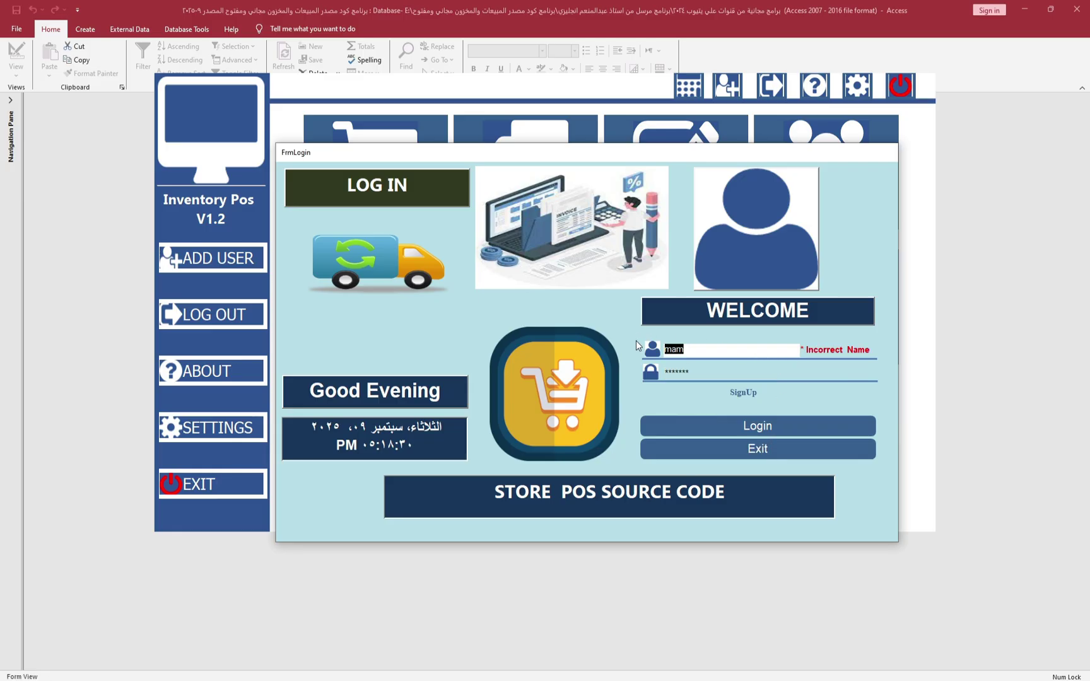
pyautogui.write('adm')
pyautogui.write('in')
pyautogui.press('Tab')
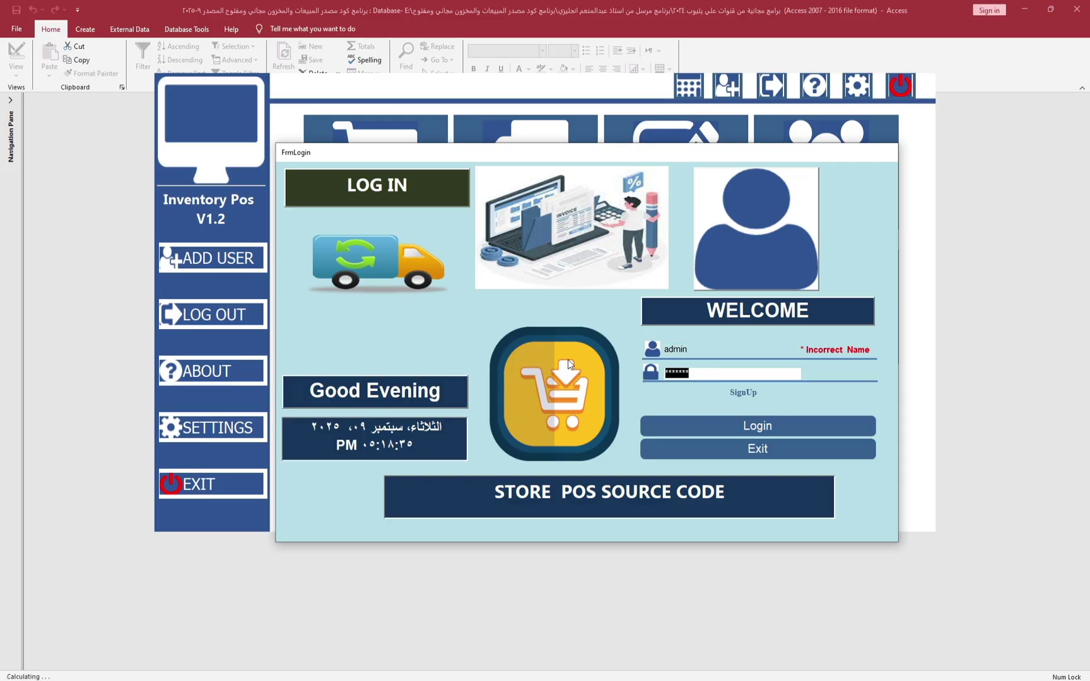
pyautogui.write('1234')
pyautogui.click(721, 424)
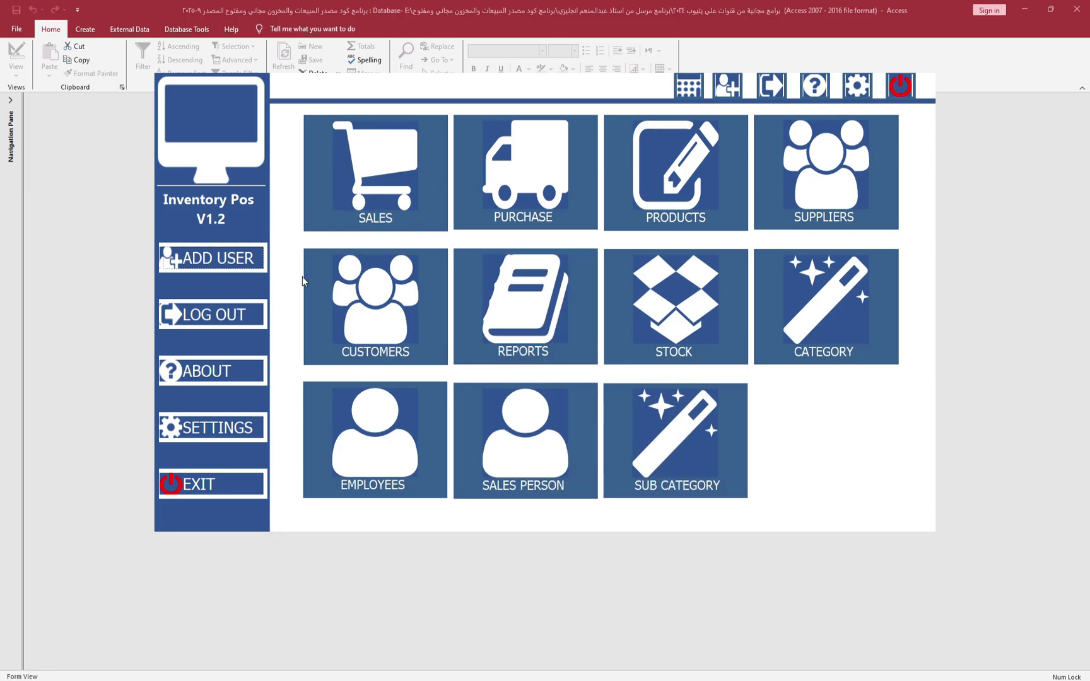
# Open the add-user form, then close the login form it leads to.
pyautogui.click(233, 259)
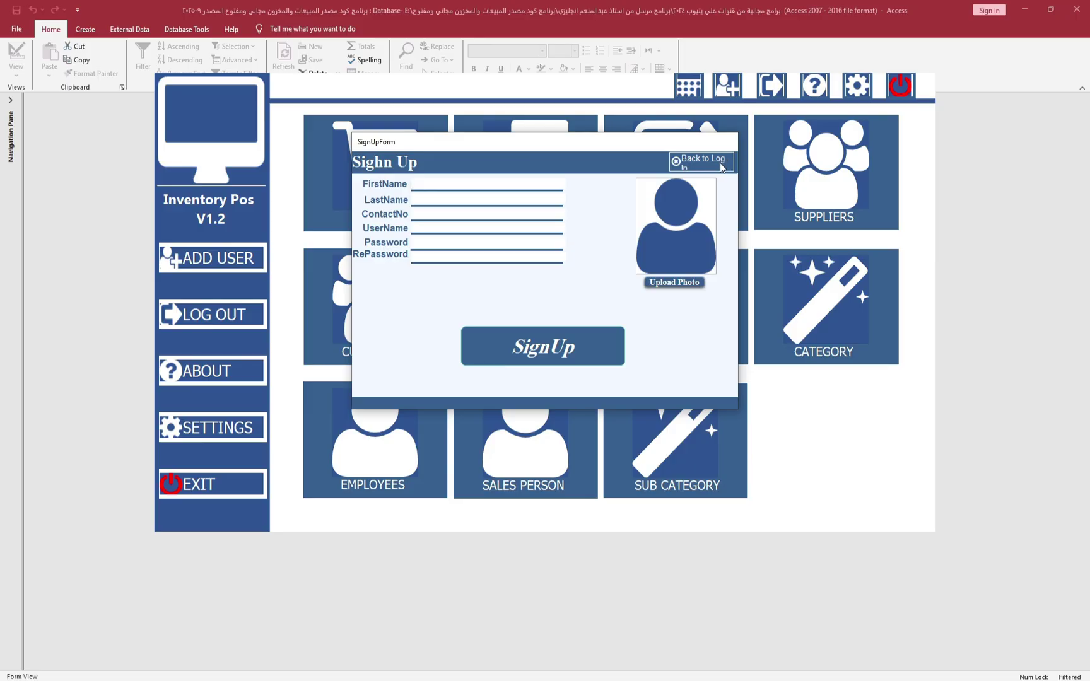
pyautogui.click(724, 162)
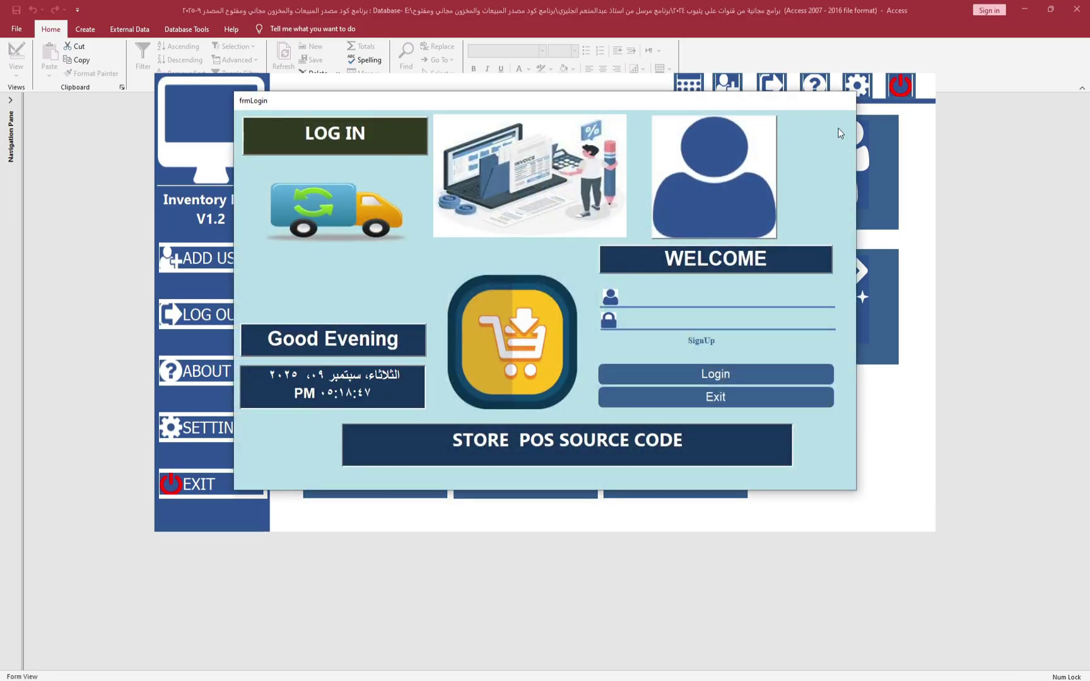
pyautogui.rightClick(839, 131)
pyautogui.click(866, 248)
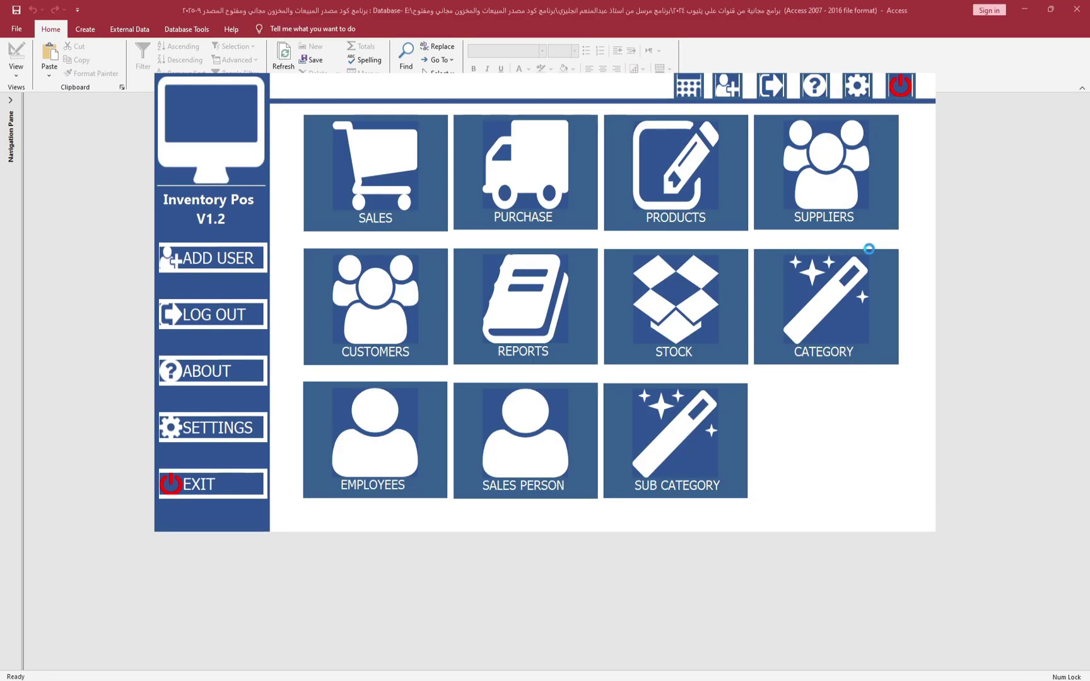
# Decline logging out, view the About window, and review then close company settings.
pyautogui.click(225, 311)
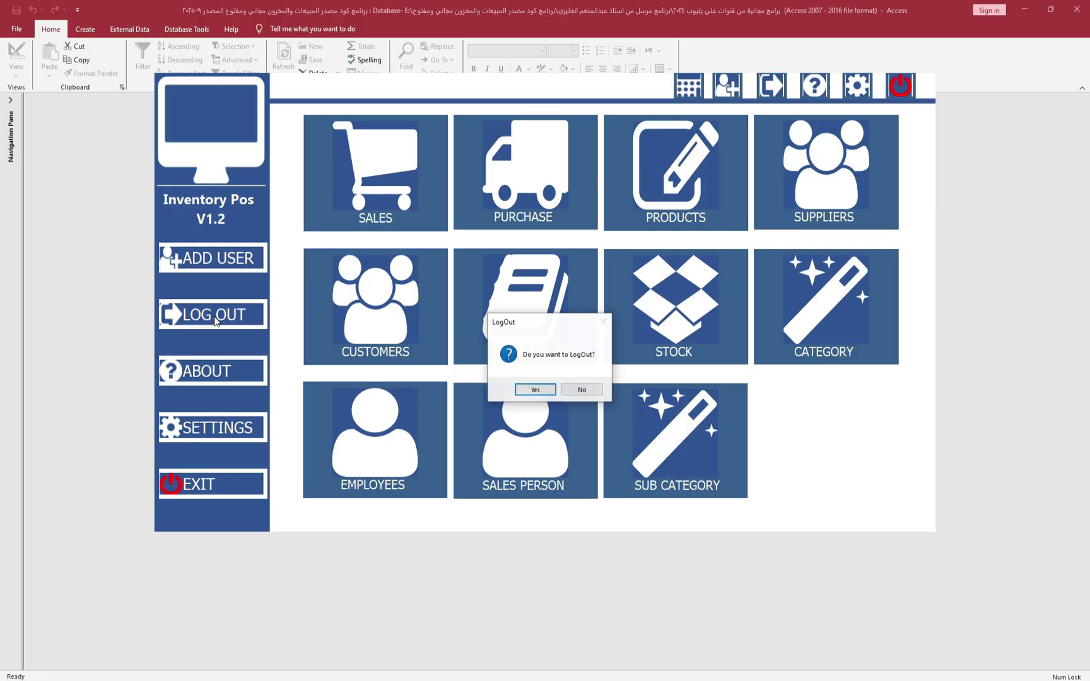
pyautogui.click(582, 389)
pyautogui.click(219, 376)
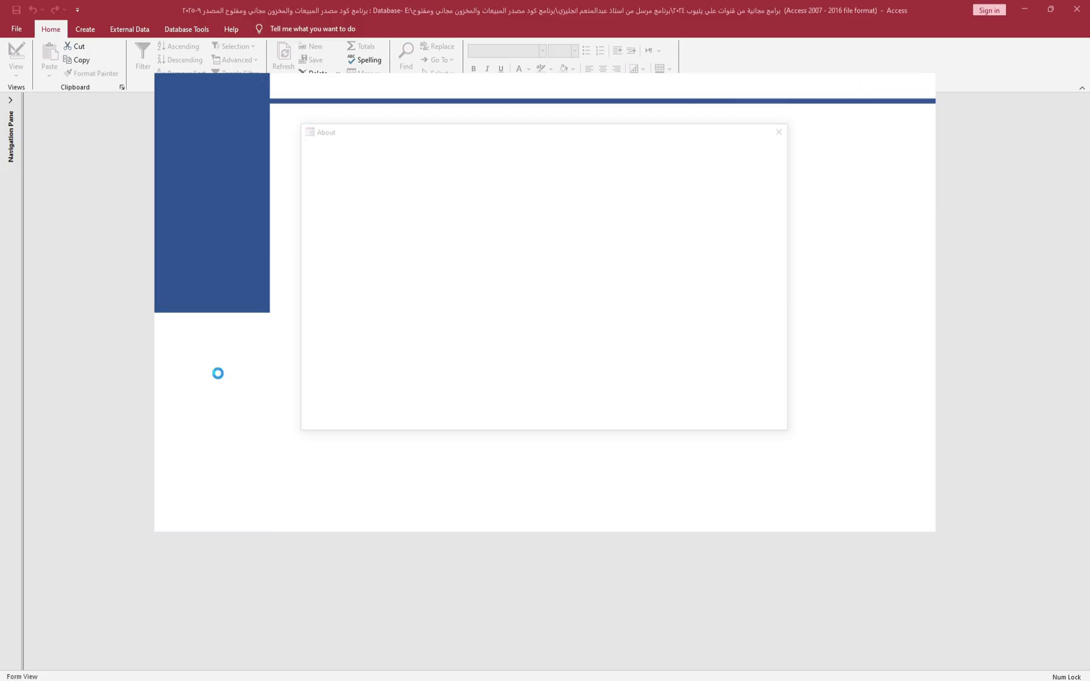
pyautogui.click(788, 126)
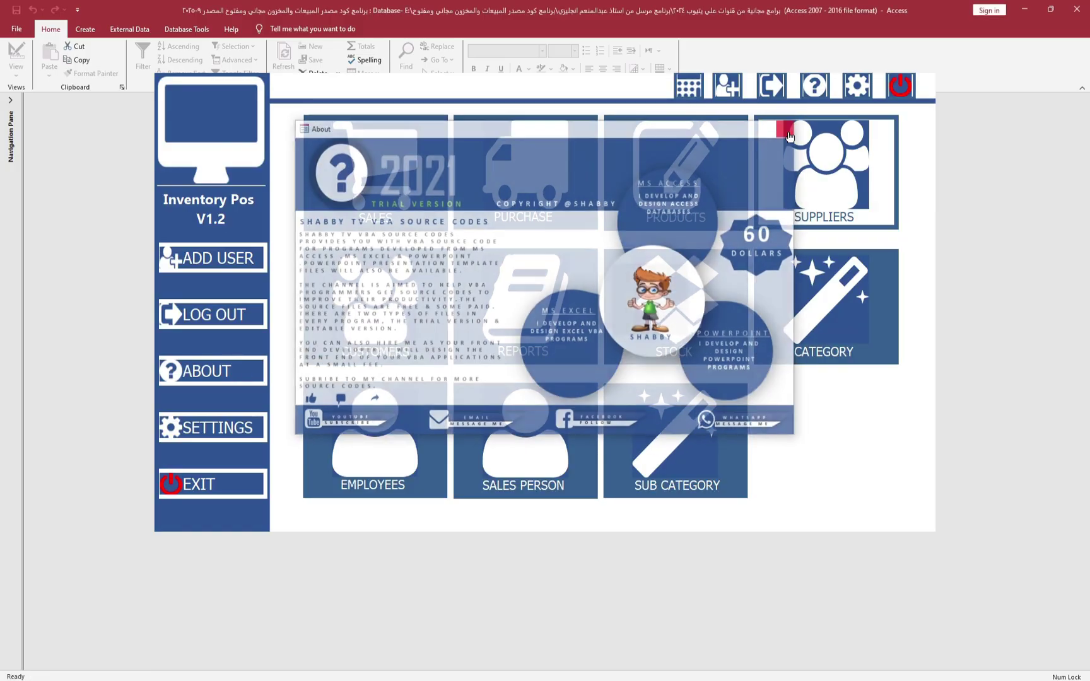
pyautogui.click(211, 432)
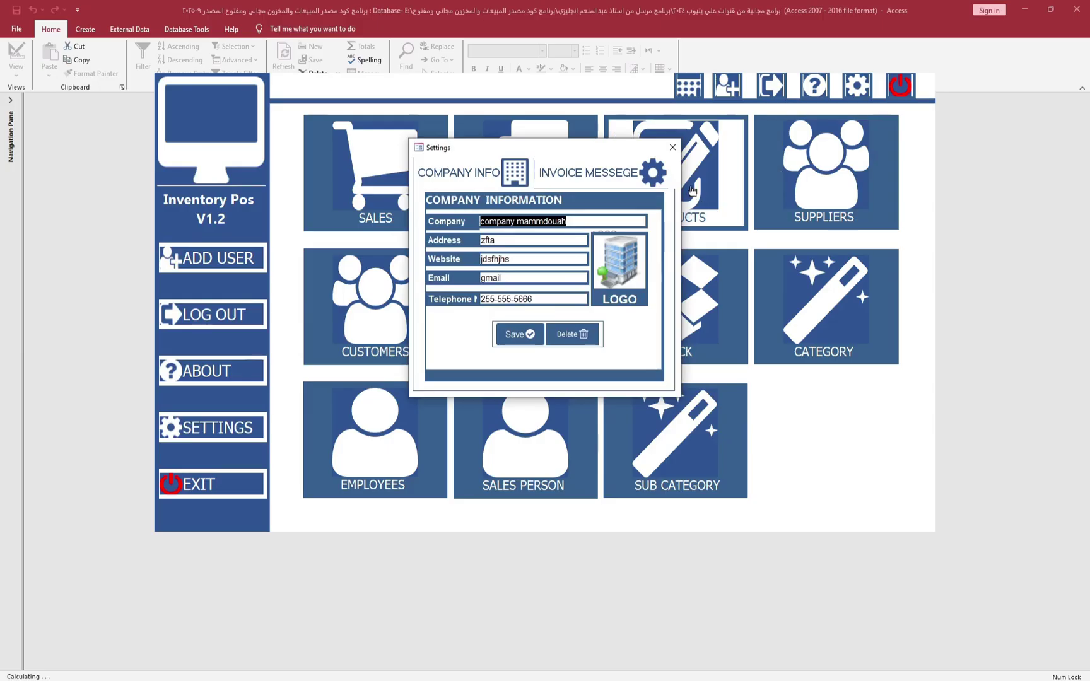
pyautogui.click(672, 149)
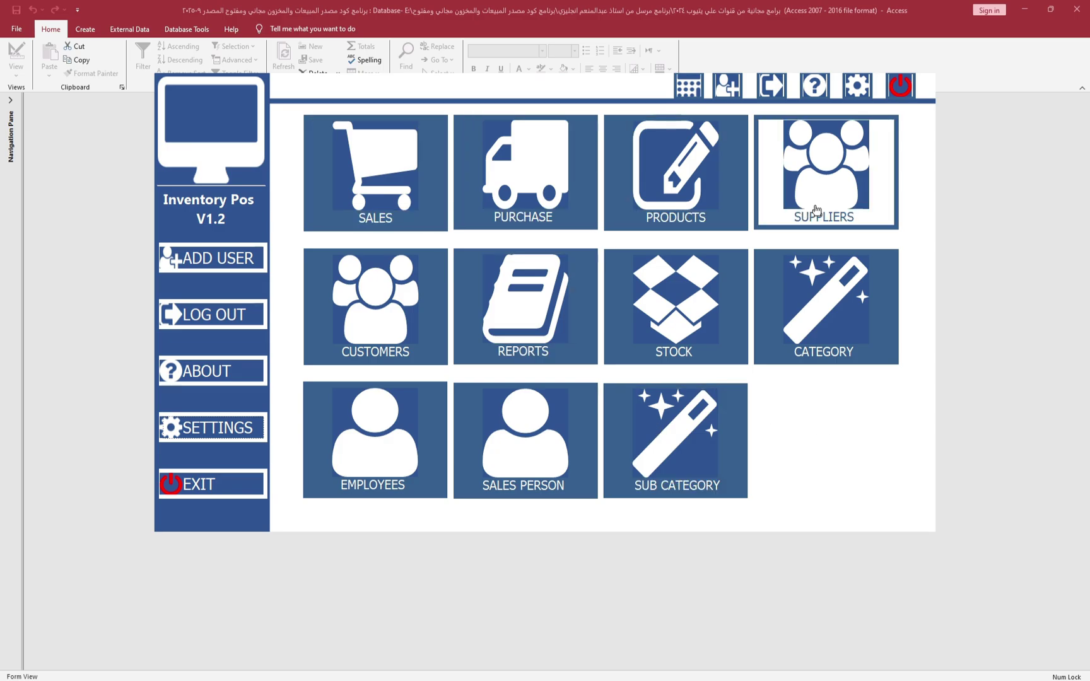
# Enter supplier name 'mmitaers' and a contact number in a new Suppliers record.
pyautogui.click(796, 211)
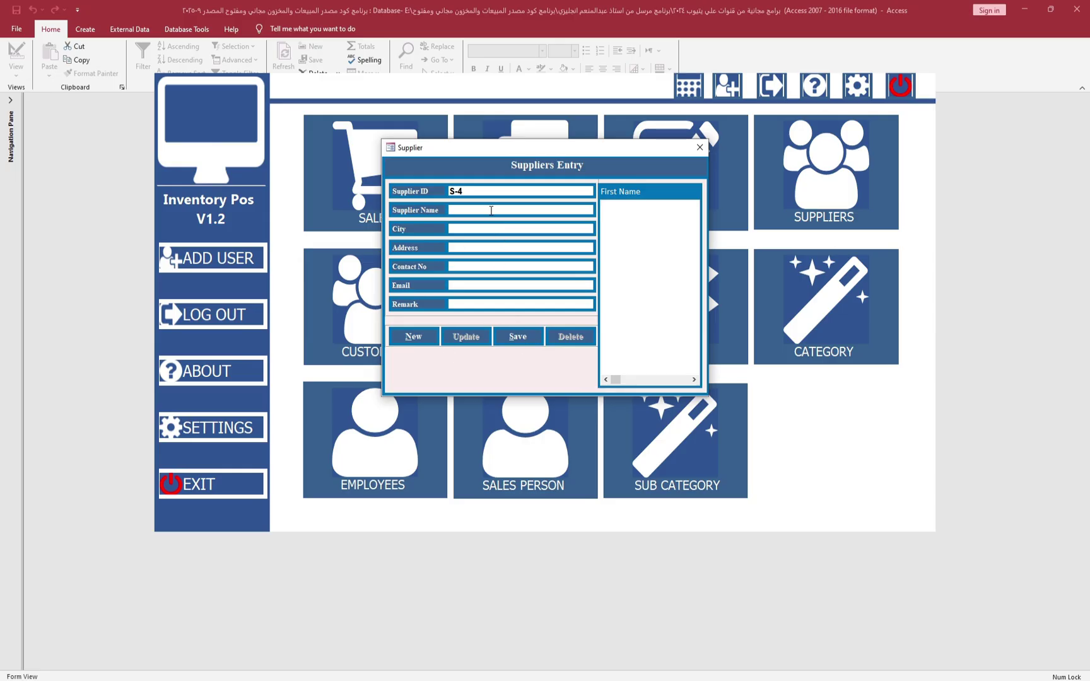
pyautogui.write('ma')
pyautogui.write('m')
pyautogui.write('it')
pyautogui.write('add')
pyautogui.write('erss')
pyautogui.click(484, 266)
pyautogui.doubleClick(483, 265)
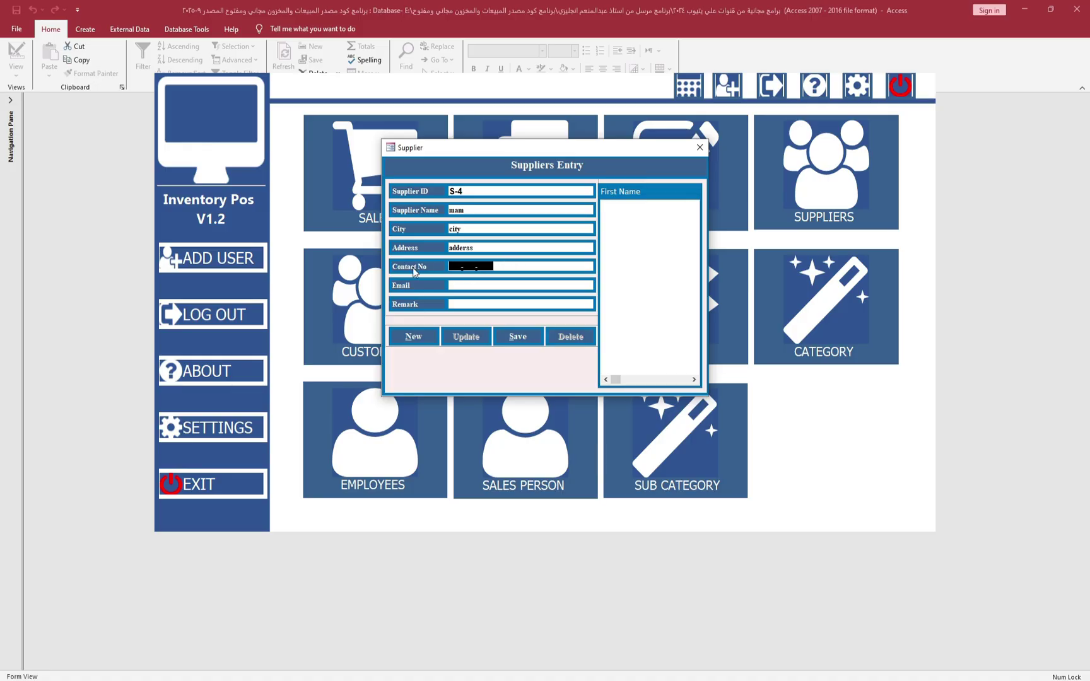
pyautogui.write('018-')
pyautogui.write('456-545')
pyautogui.click(465, 285)
pyautogui.write('gmil')
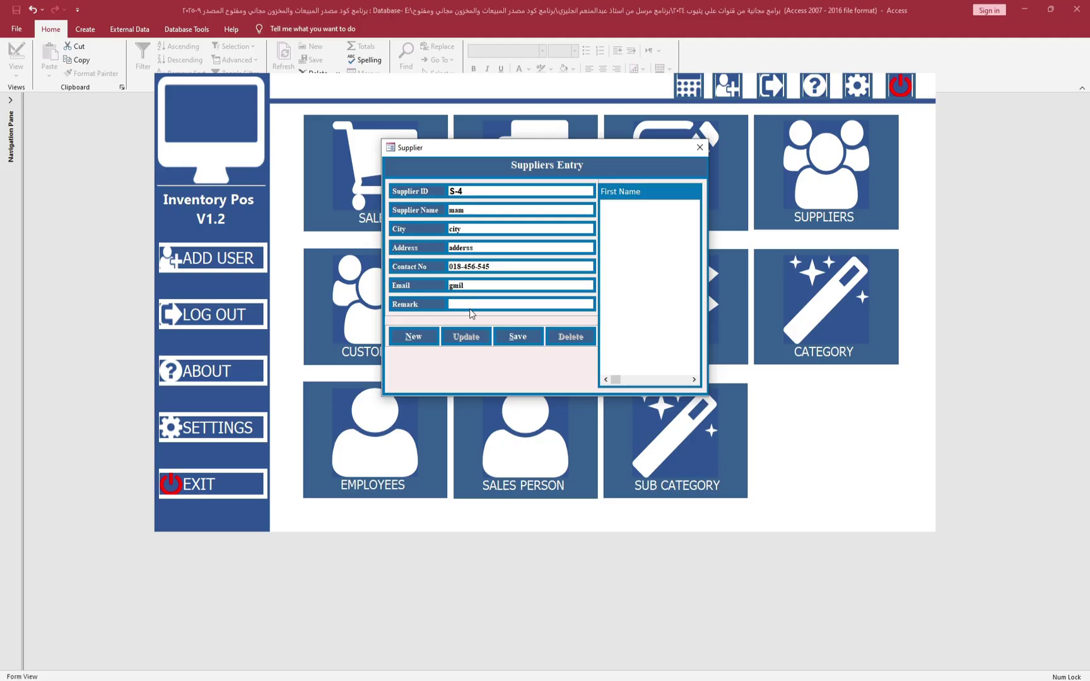
pyautogui.click(469, 305)
# Save supplier S-4 and close the Supplier form.
pyautogui.click(518, 336)
pyautogui.click(582, 390)
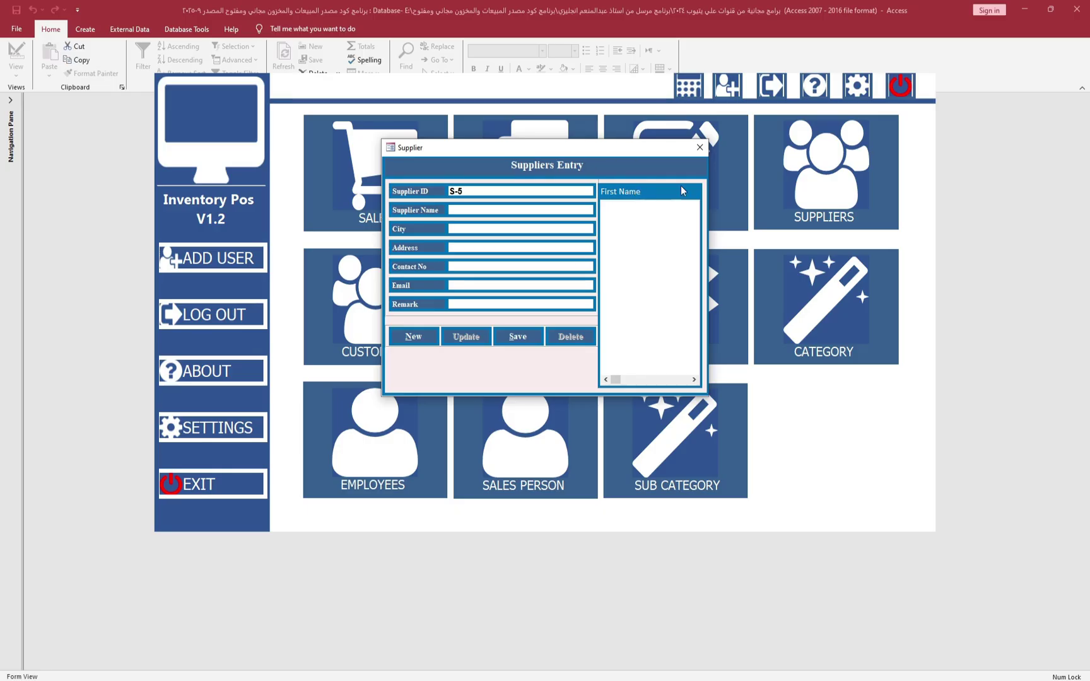
pyautogui.click(700, 147)
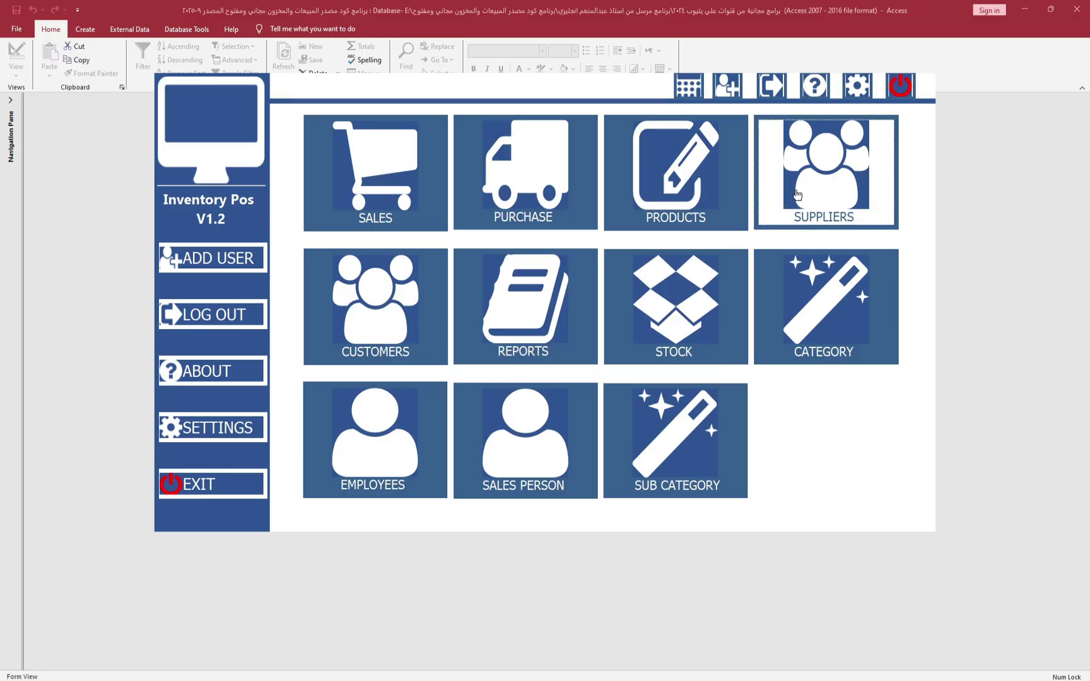
# Start a new product with a name and the Lenavo Mobiles subcategory.
pyautogui.click(692, 195)
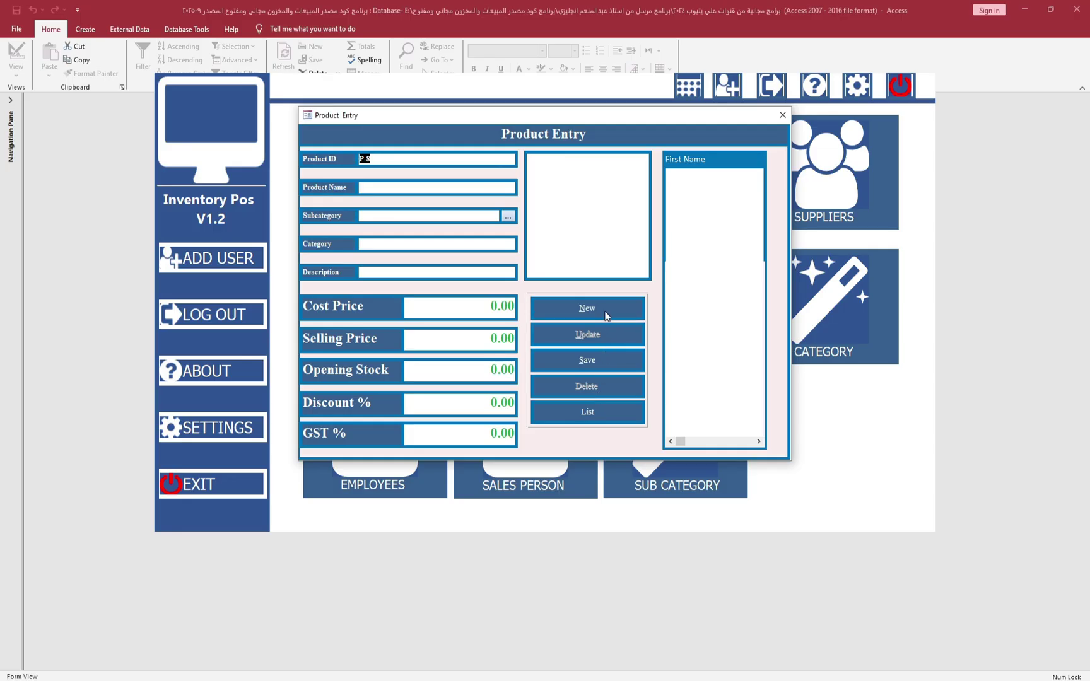
pyautogui.click(382, 184)
pyautogui.write('w')
pyautogui.write('mno1')
pyautogui.click(507, 216)
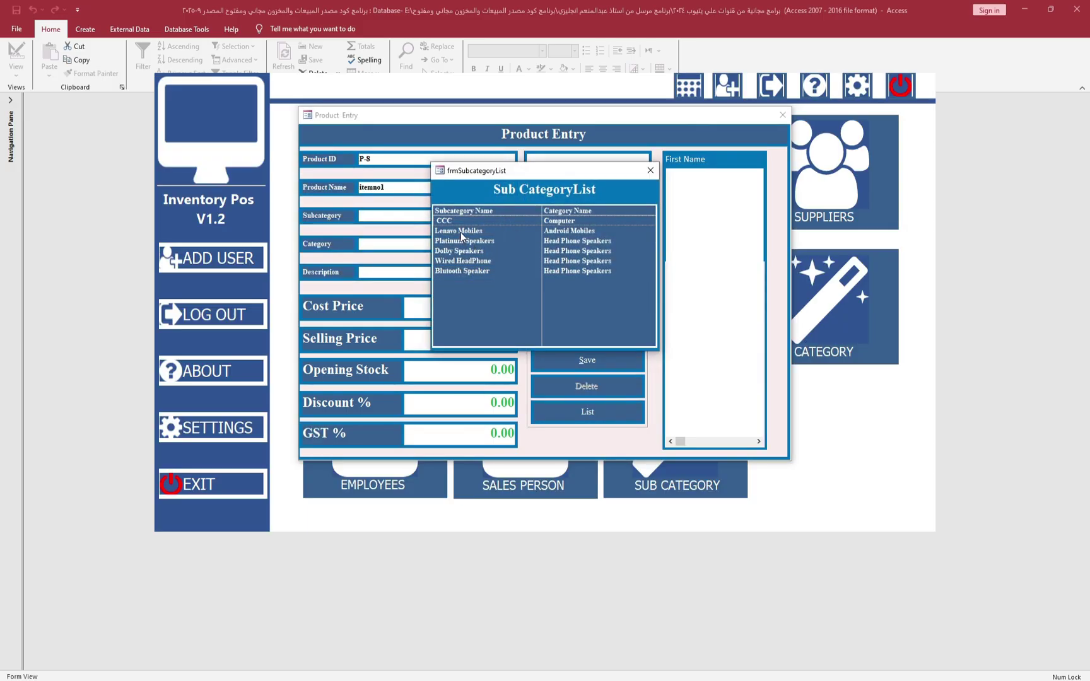
pyautogui.doubleClick(460, 232)
pyautogui.click(394, 272)
pyautogui.write('new')
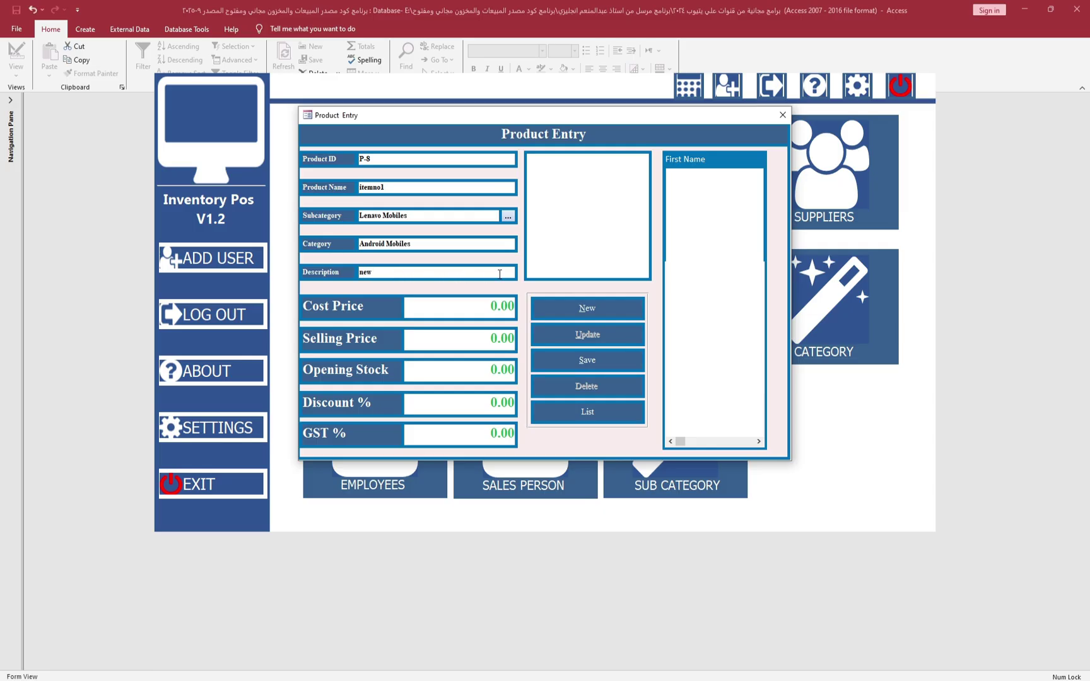
# Enter cost 1500, selling price 1200, stock 125, discount 25%, GST 12%, then save and close.
pyautogui.moveTo(489, 306); pyautogui.dragTo(516, 306)
pyautogui.write('150')
pyautogui.write('0')
pyautogui.moveTo(488, 338); pyautogui.dragTo(516, 338)
pyautogui.write('120')
pyautogui.write('0')
pyautogui.moveTo(485, 377); pyautogui.dragTo(516, 379)
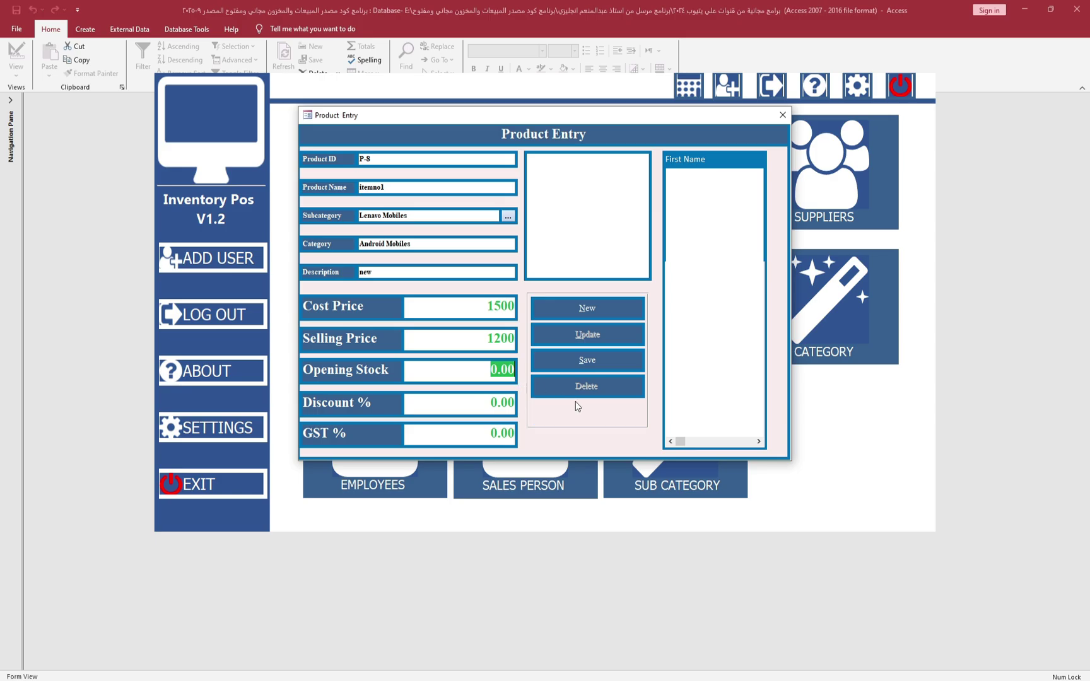
pyautogui.write('125')
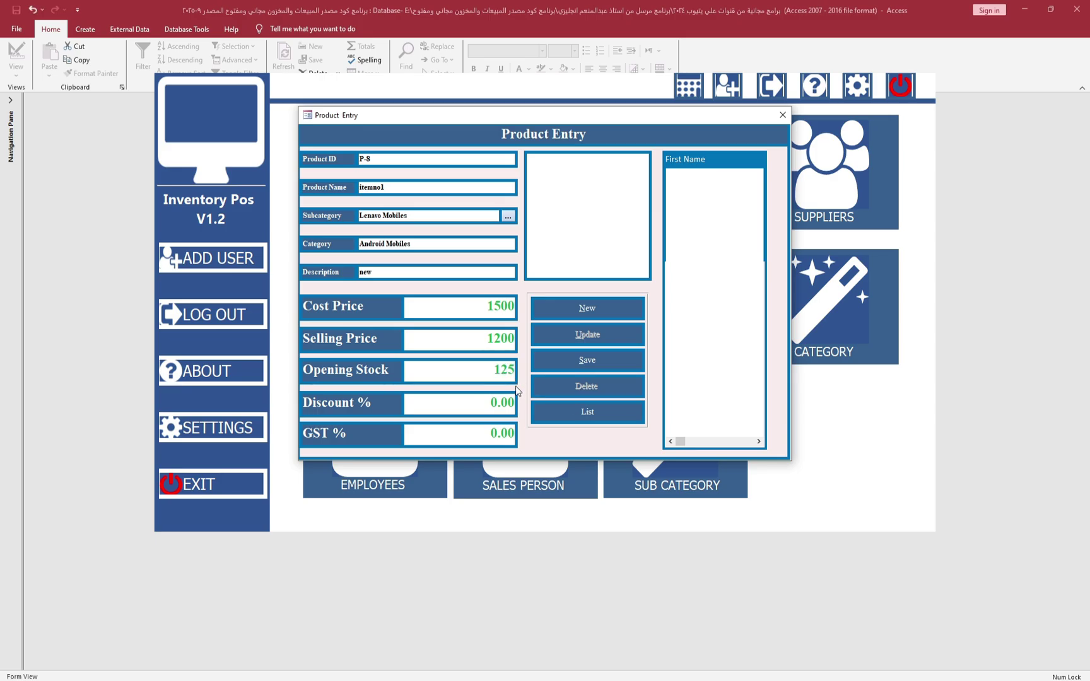
pyautogui.moveTo(480, 403); pyautogui.dragTo(511, 405)
pyautogui.write('25')
pyautogui.click(498, 434)
pyautogui.moveTo(472, 434); pyautogui.dragTo(522, 434)
pyautogui.write('12')
pyautogui.click(609, 311)
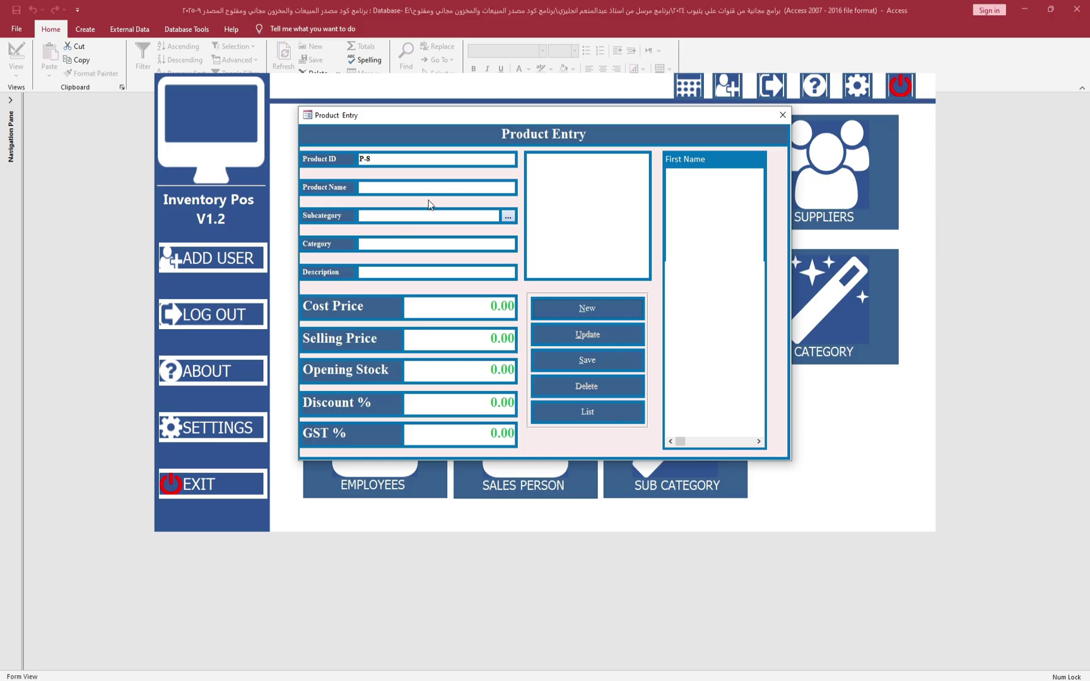
pyautogui.click(780, 117)
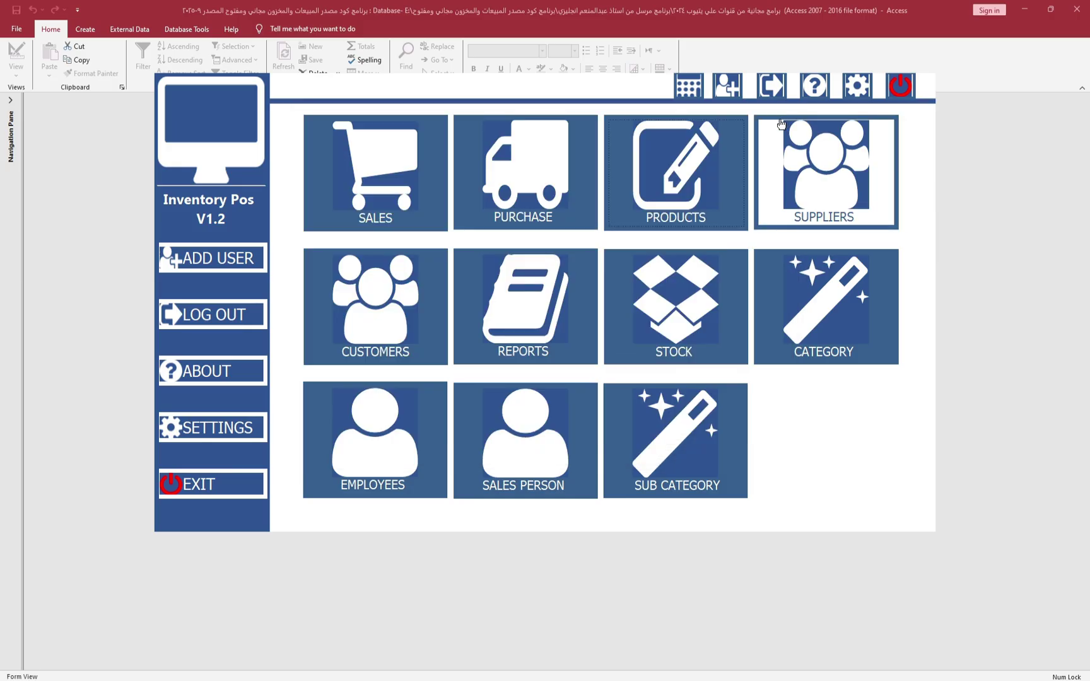
# Fill salesman S-1 and a customer into Sales invoice INV-15, then bring up the Product List.
pyautogui.click(399, 189)
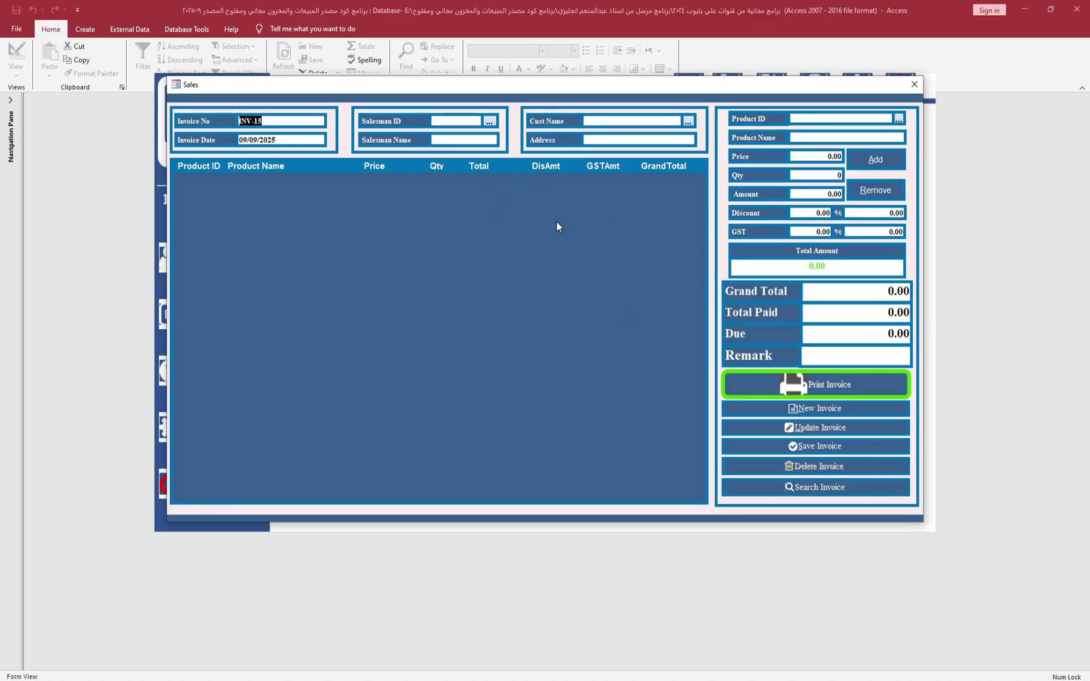
pyautogui.click(451, 118)
pyautogui.click(490, 122)
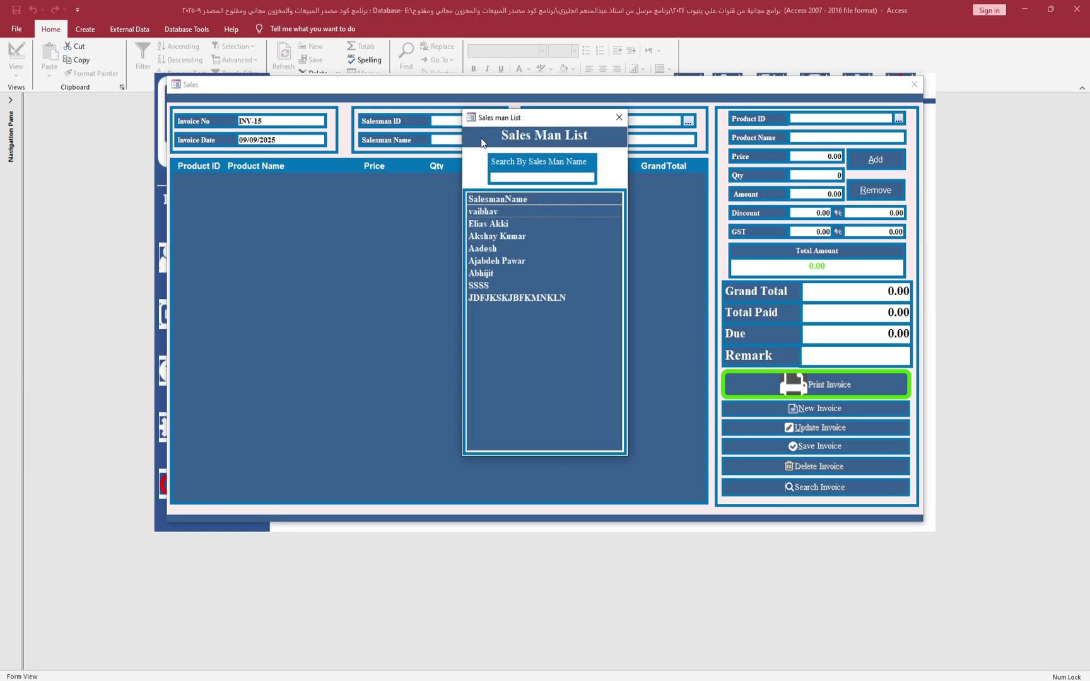
pyautogui.doubleClick(488, 212)
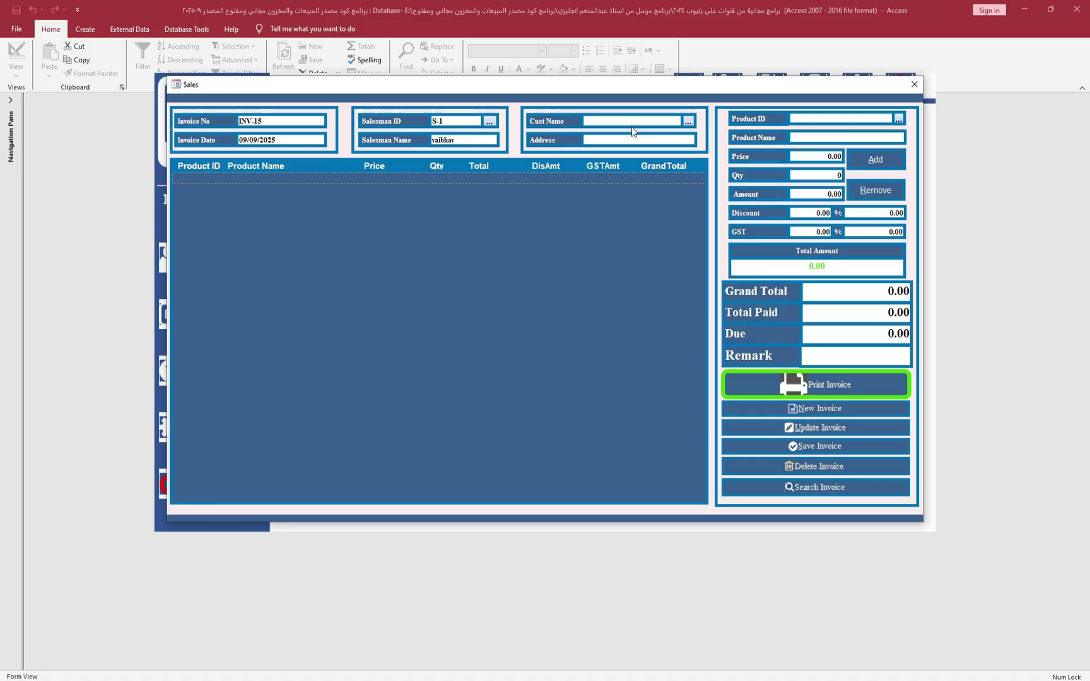
pyautogui.click(688, 121)
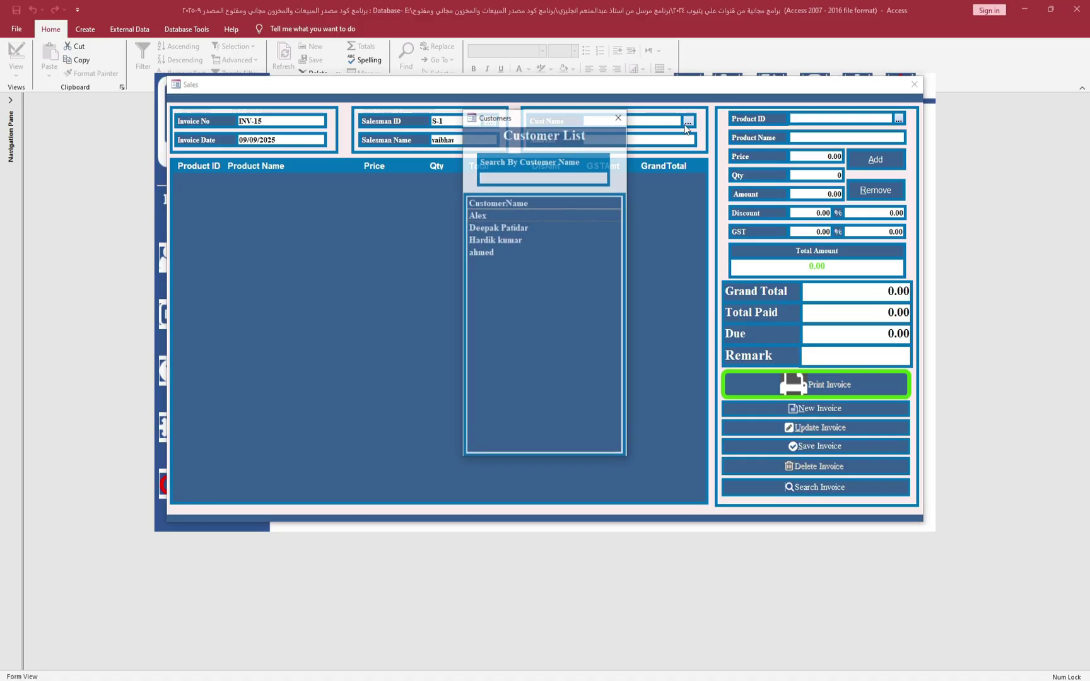
pyautogui.doubleClick(506, 240)
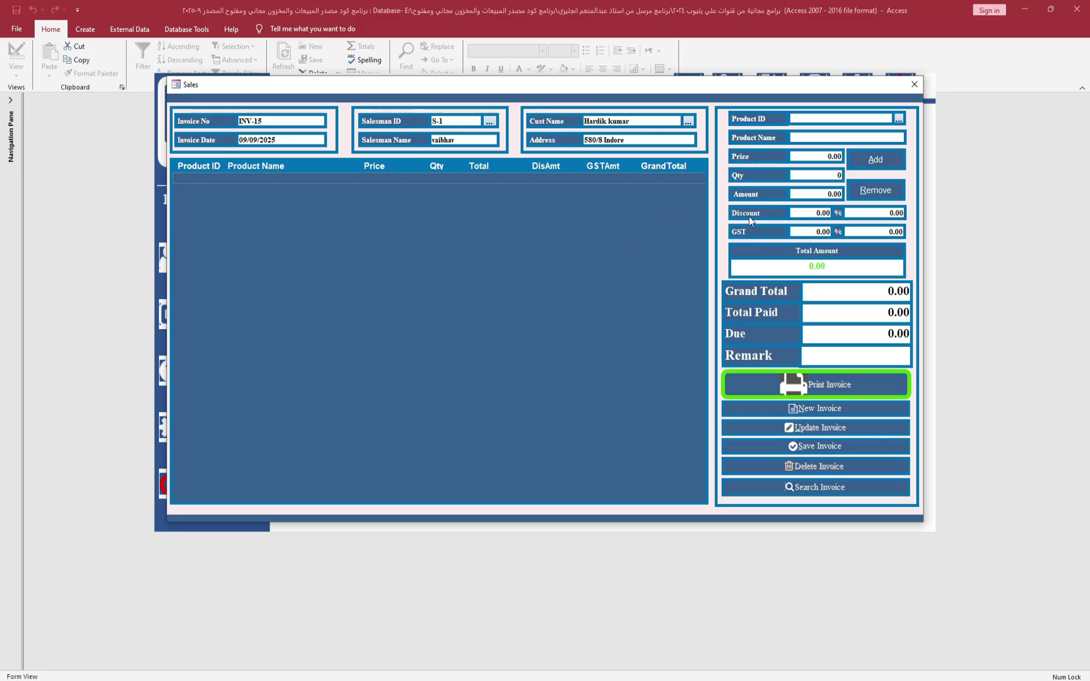
pyautogui.click(899, 119)
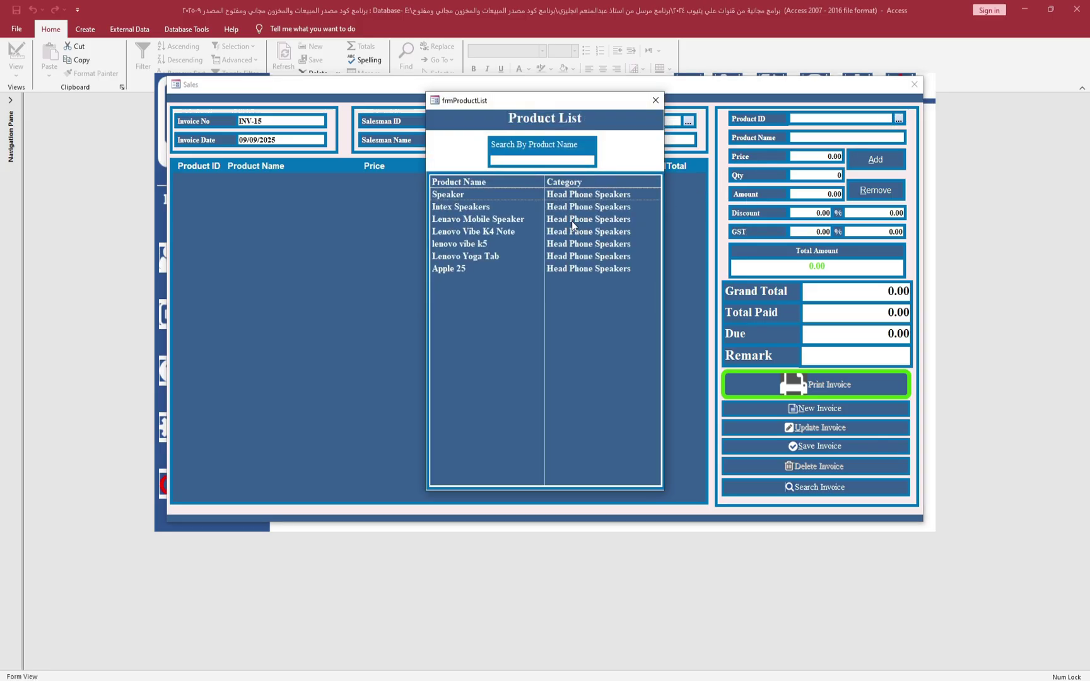
# Add a Lenovo Mobile Speaker line with quantity 1500 and total paid 120.
pyautogui.doubleClick(573, 223)
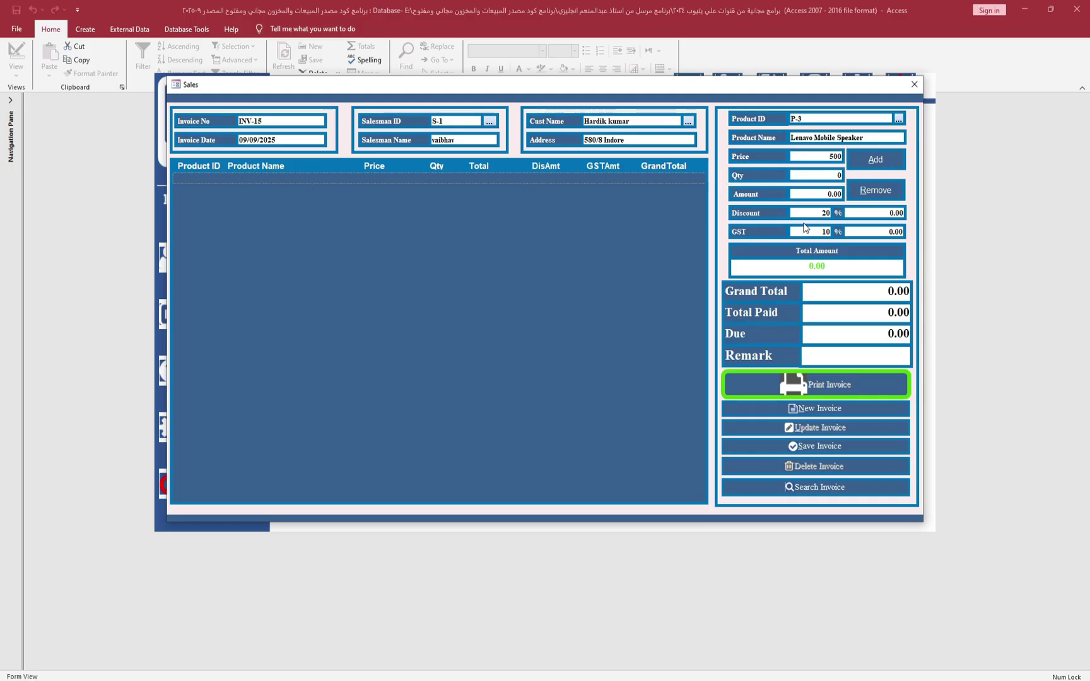
pyautogui.doubleClick(838, 175)
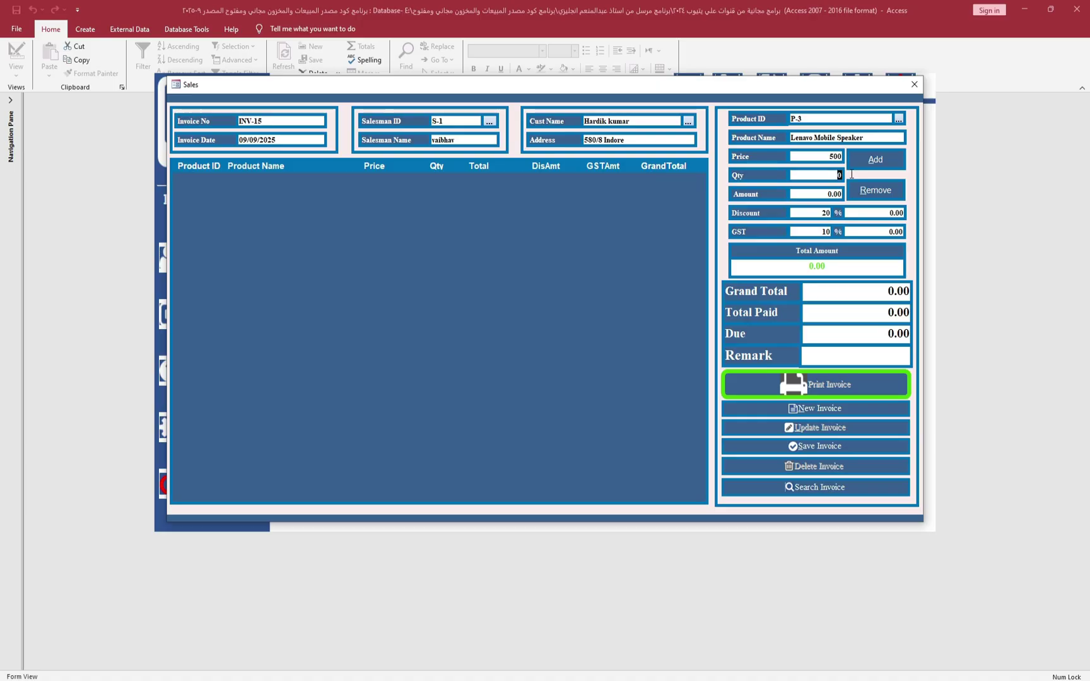
pyautogui.write('1500')
pyautogui.click(814, 194)
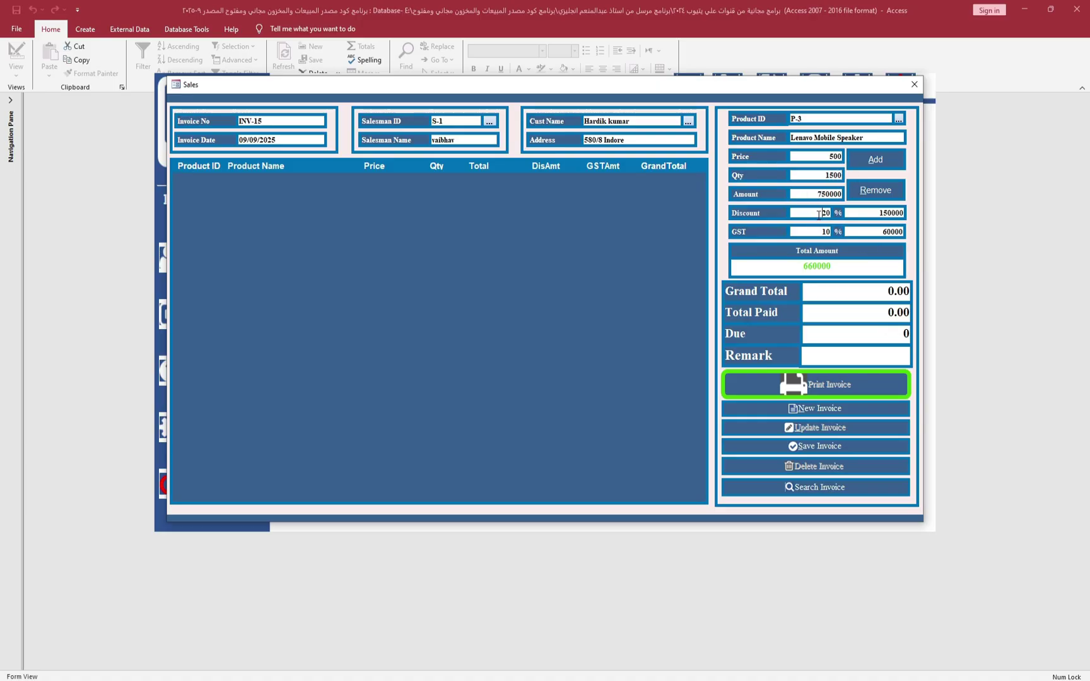
pyautogui.click(839, 266)
pyautogui.moveTo(902, 289); pyautogui.dragTo(928, 292)
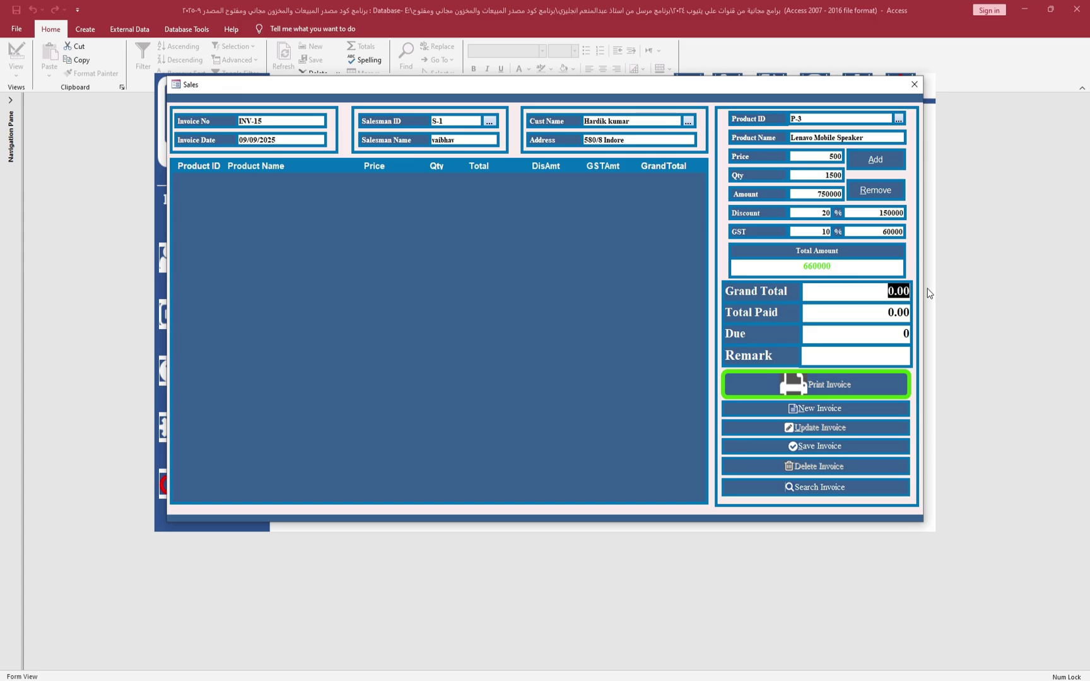
pyautogui.click(888, 313)
pyautogui.moveTo(889, 313); pyautogui.dragTo(924, 318)
pyautogui.write('1')
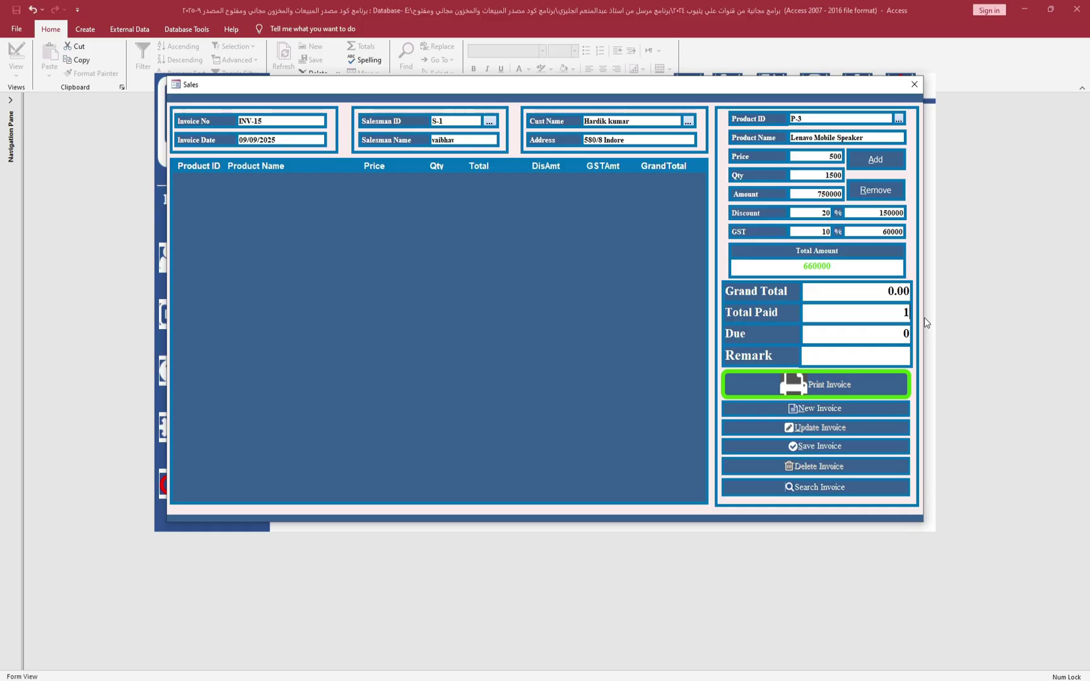
pyautogui.write('20')
pyautogui.press('Tab')
pyautogui.click(880, 355)
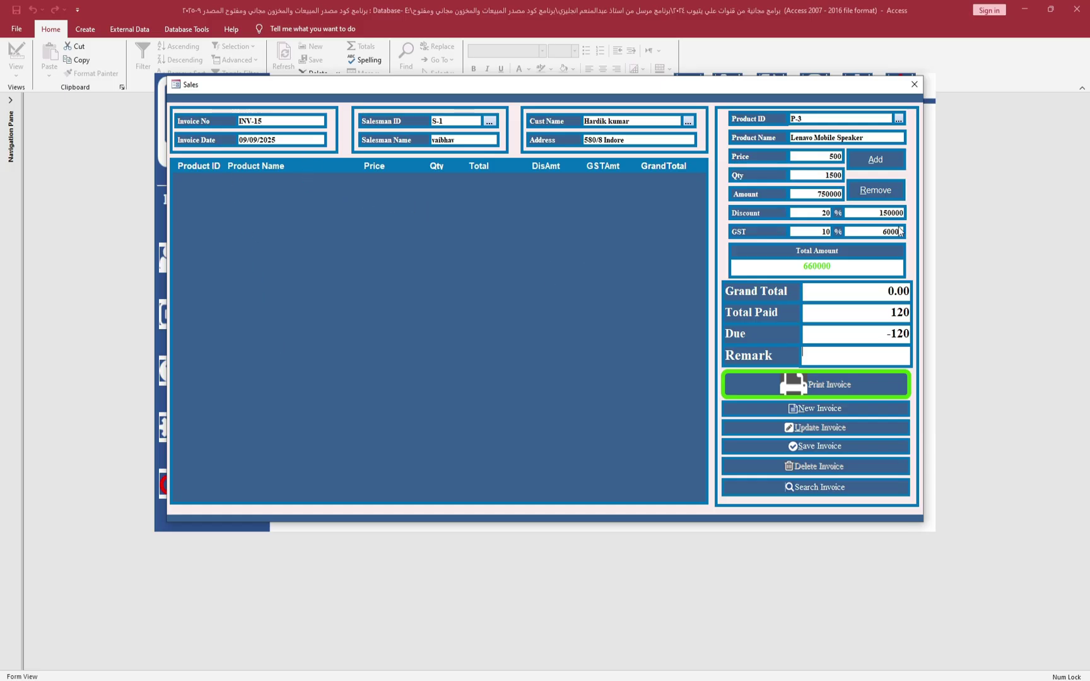
pyautogui.click(891, 158)
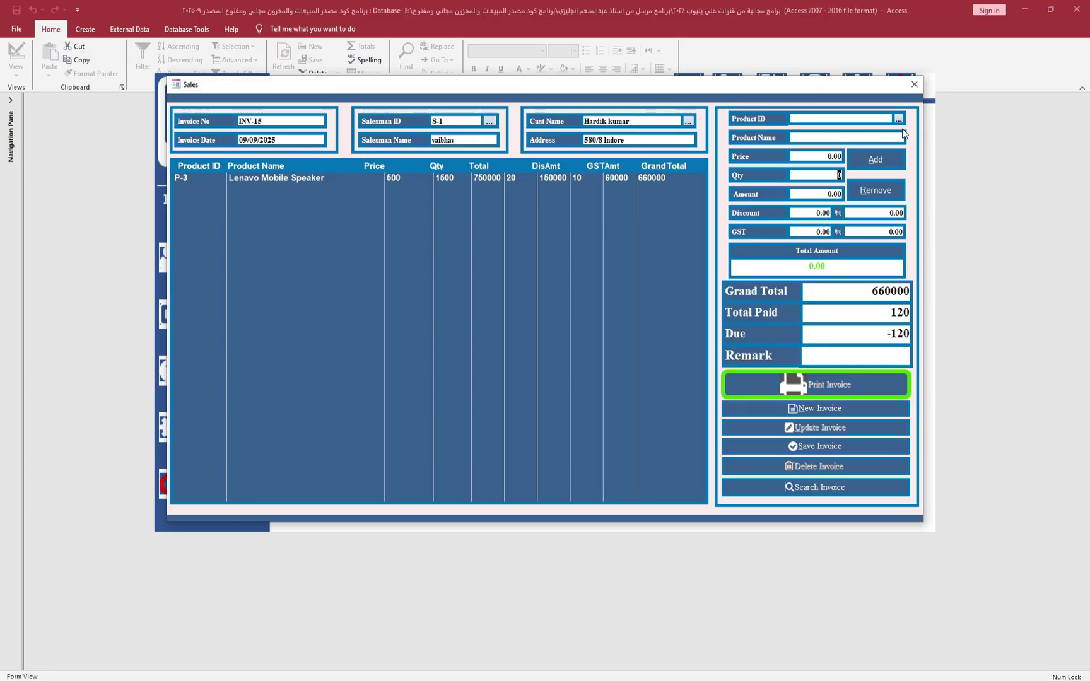
# Add a Lenovo Vibe K4 Note line with quantity 25.
pyautogui.click(899, 118)
pyautogui.doubleClick(473, 235)
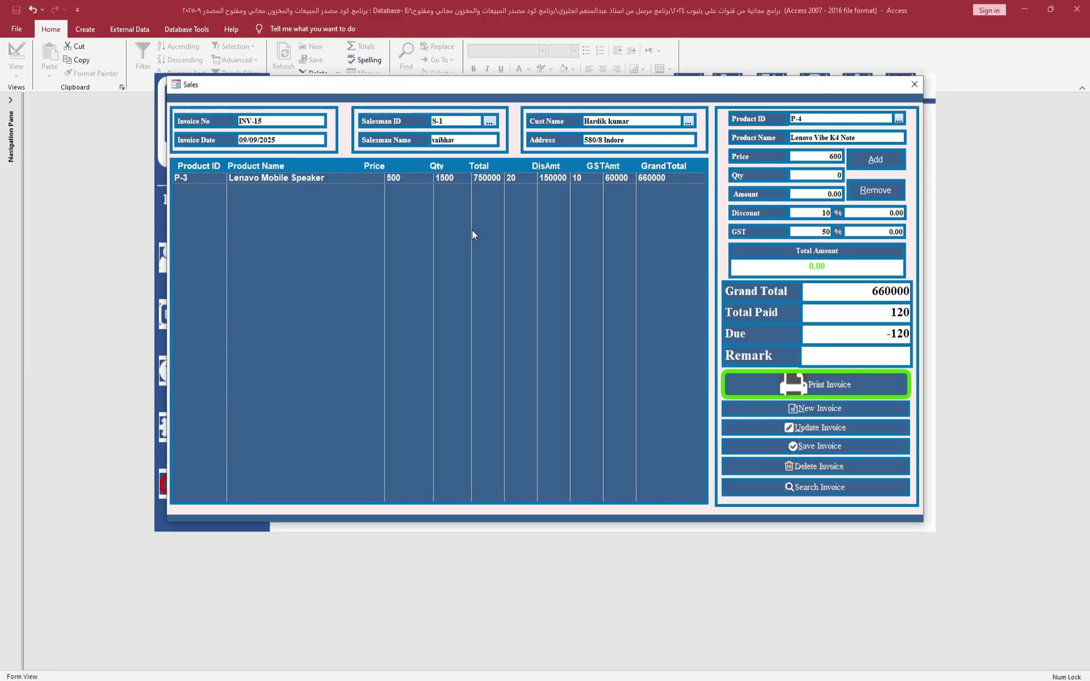
pyautogui.doubleClick(837, 174)
pyautogui.write('5')
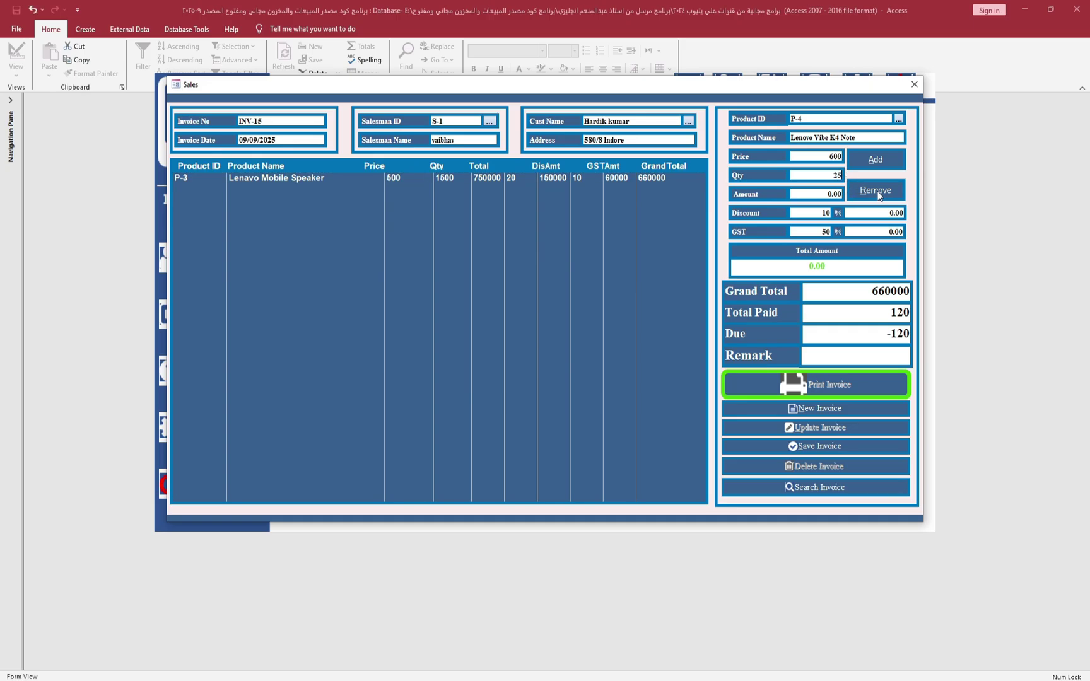
pyautogui.click(806, 194)
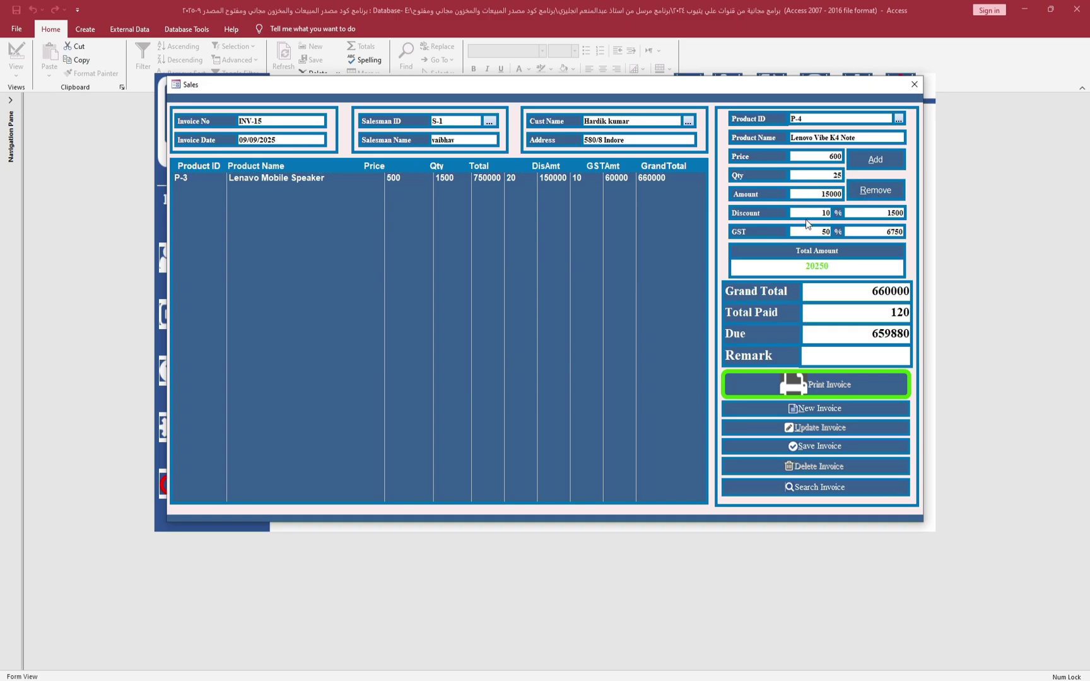
pyautogui.click(890, 159)
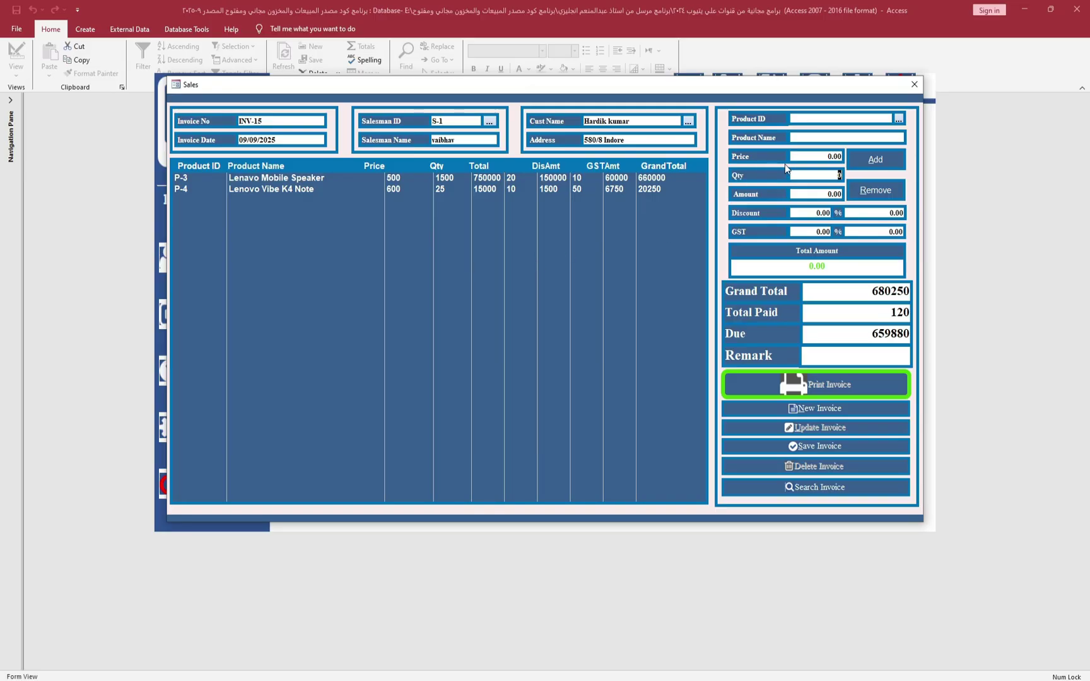
# Add an Apple 25 line with quantity 250 and set the total amount to 65000.
pyautogui.click(899, 118)
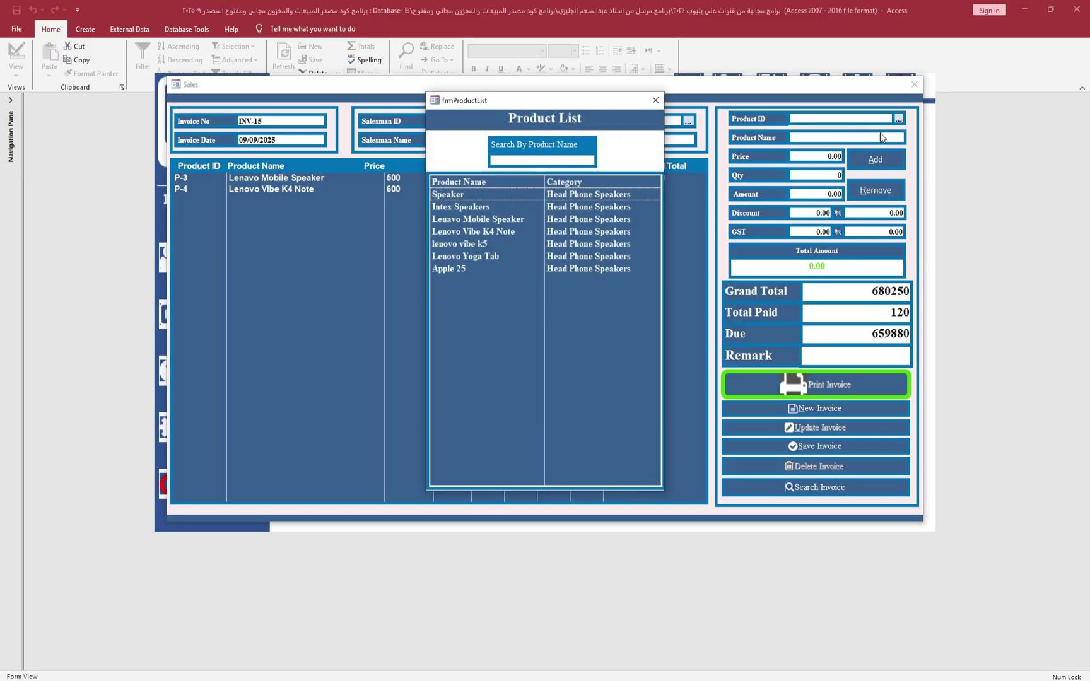
pyautogui.doubleClick(452, 268)
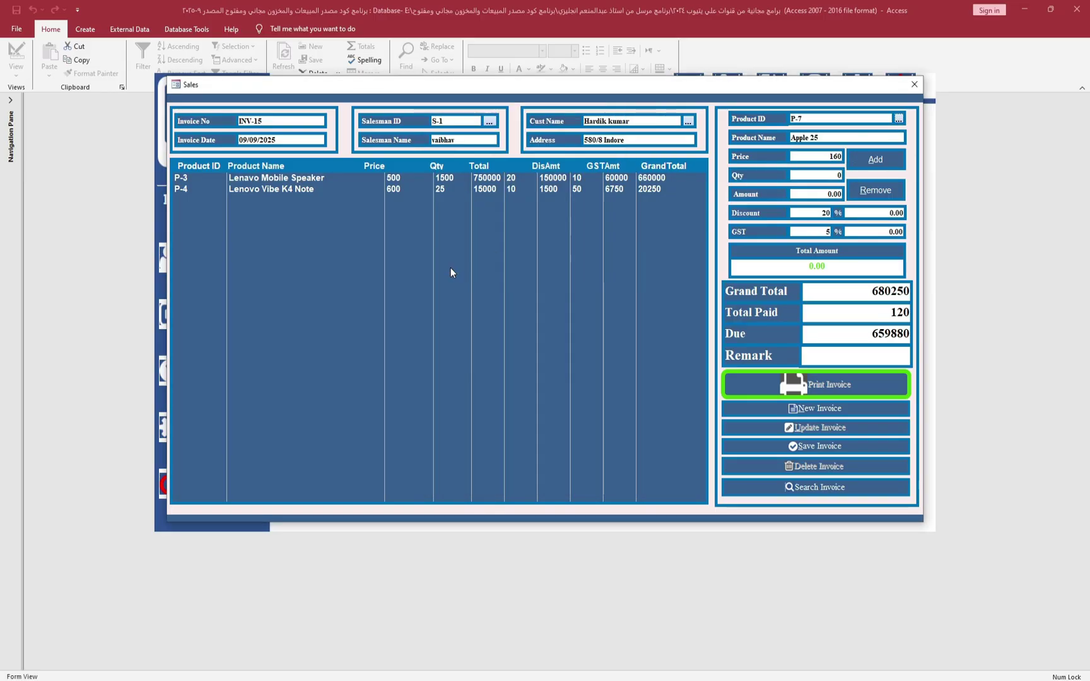
pyautogui.click(838, 175)
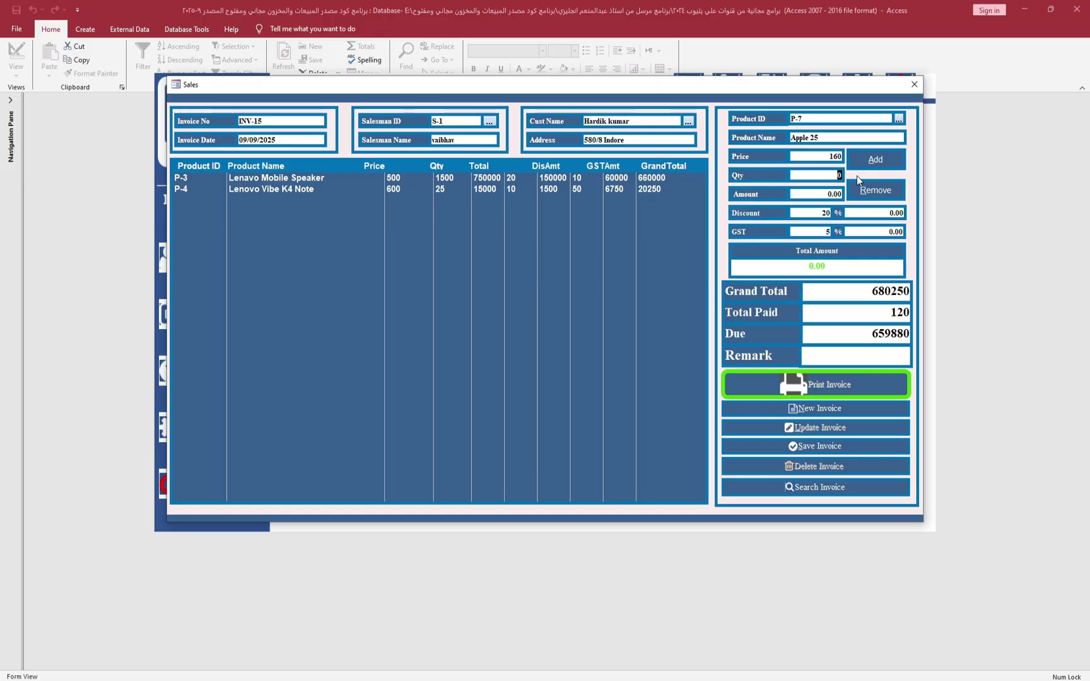
pyautogui.write('250')
pyautogui.click(877, 161)
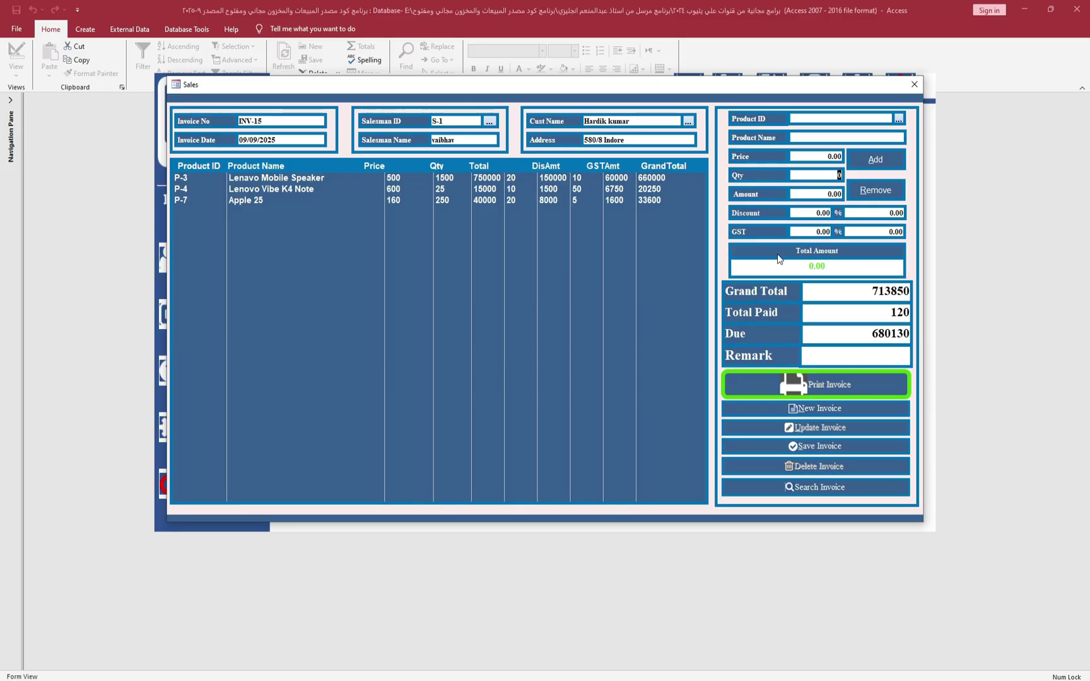
pyautogui.click(843, 268)
pyautogui.write('65000')
pyautogui.click(853, 313)
# Add a second Lenovo Vibe K4 Note line with quantity 300.
pyautogui.click(897, 119)
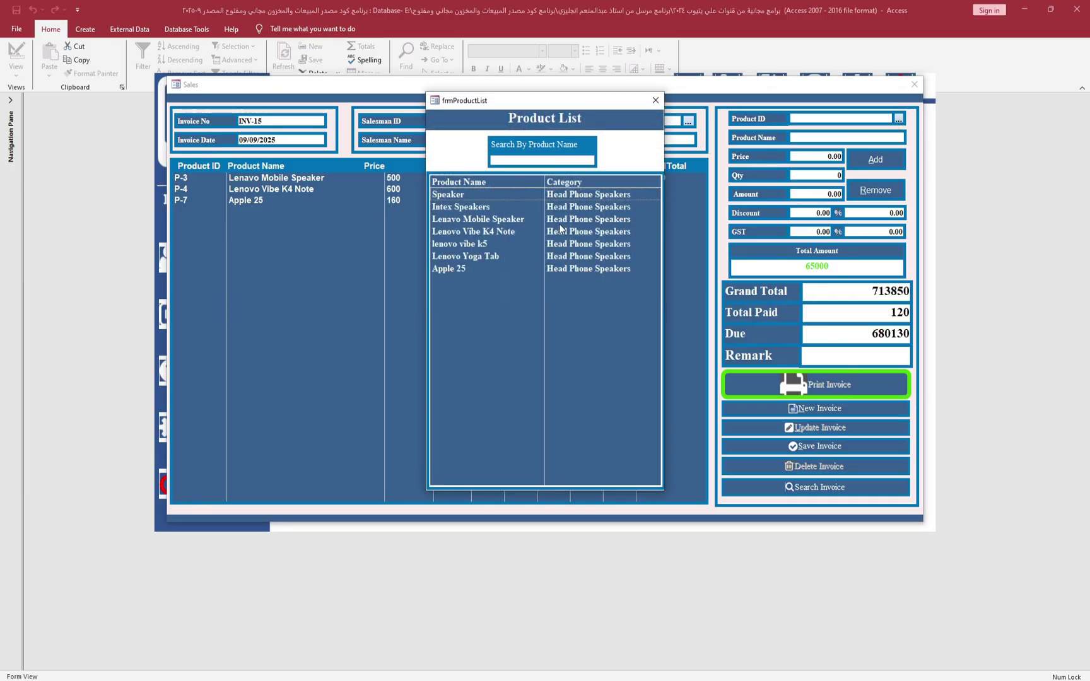
pyautogui.doubleClick(480, 236)
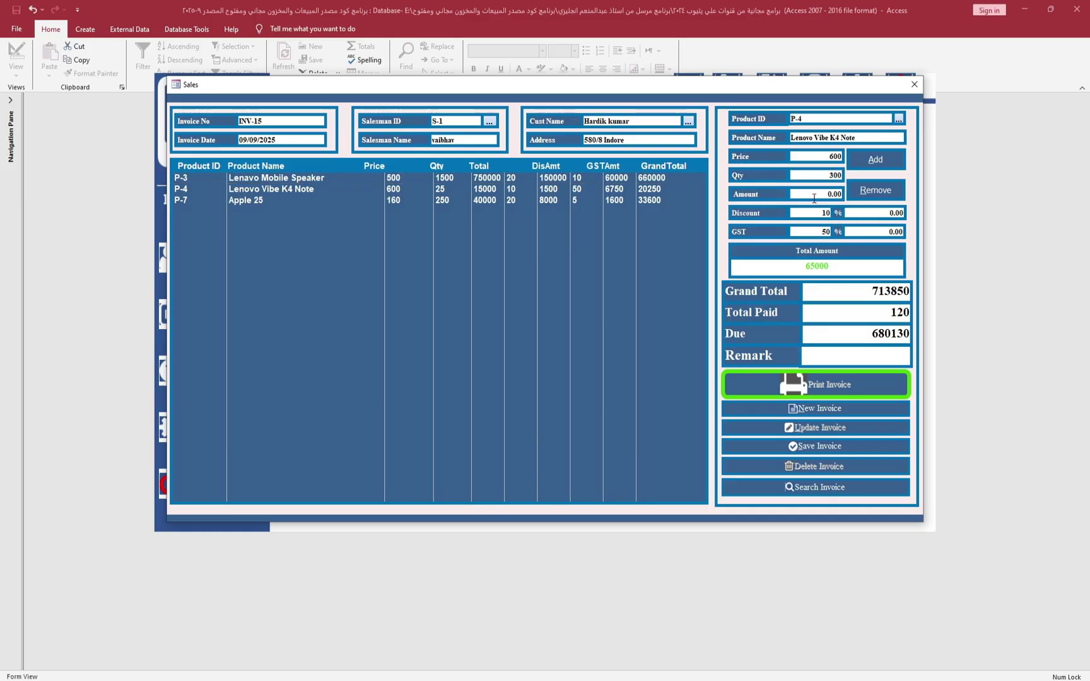
pyautogui.write('300')
pyautogui.press('Tab')
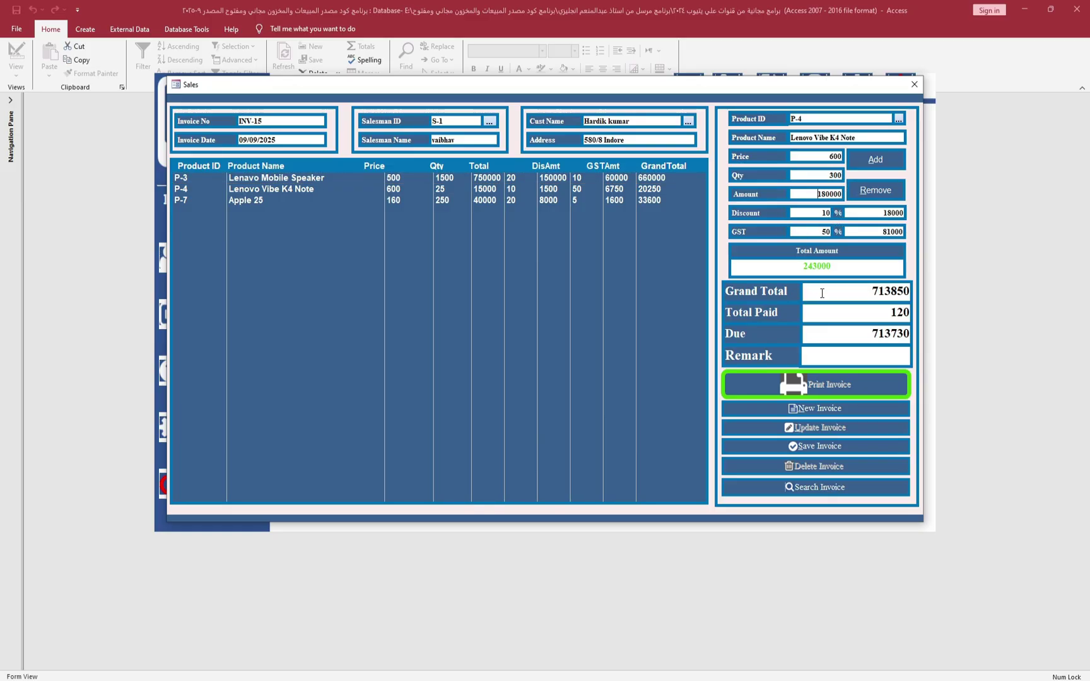
pyautogui.click(875, 160)
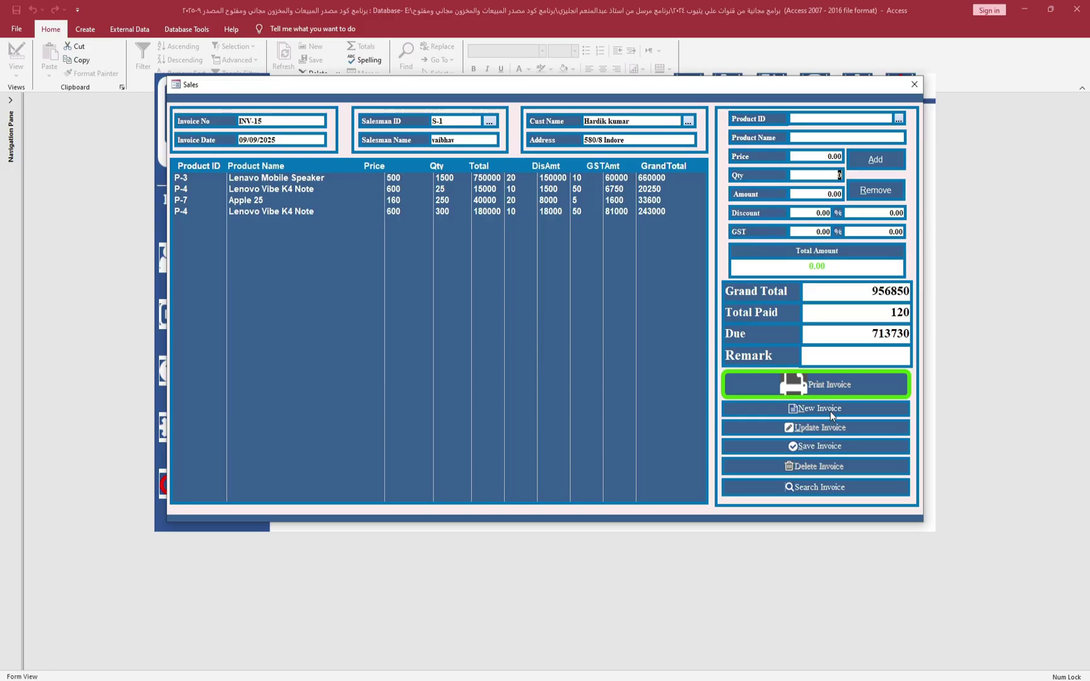
# Save INV-15, enter remark 1200, then preview and close the SalesReceipt.
pyautogui.click(836, 449)
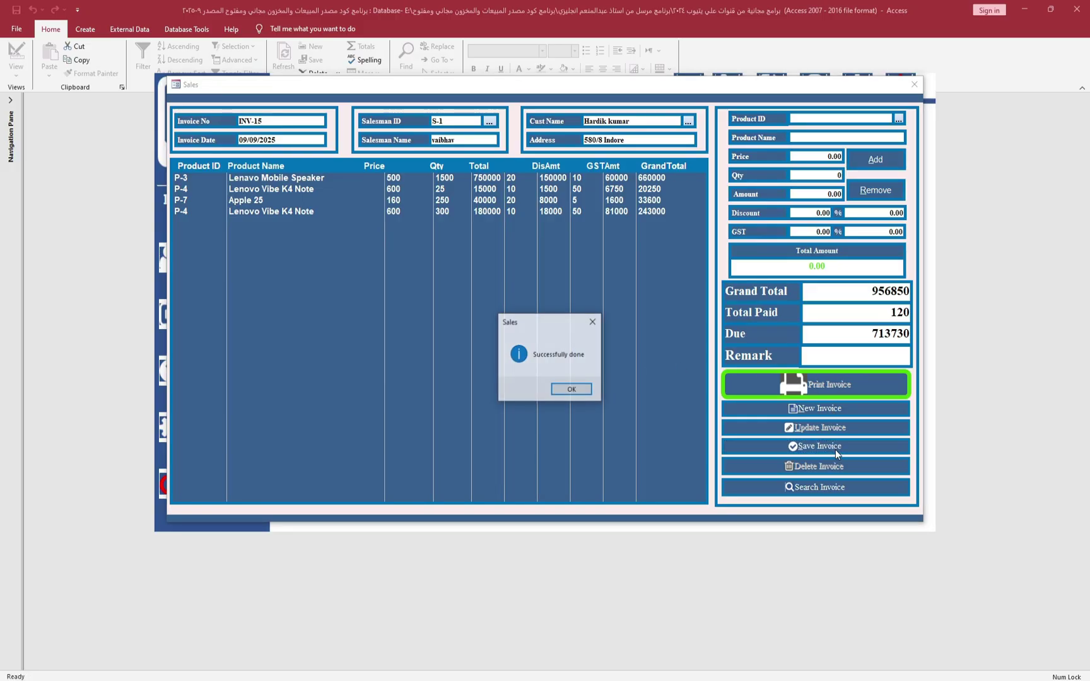
pyautogui.click(574, 391)
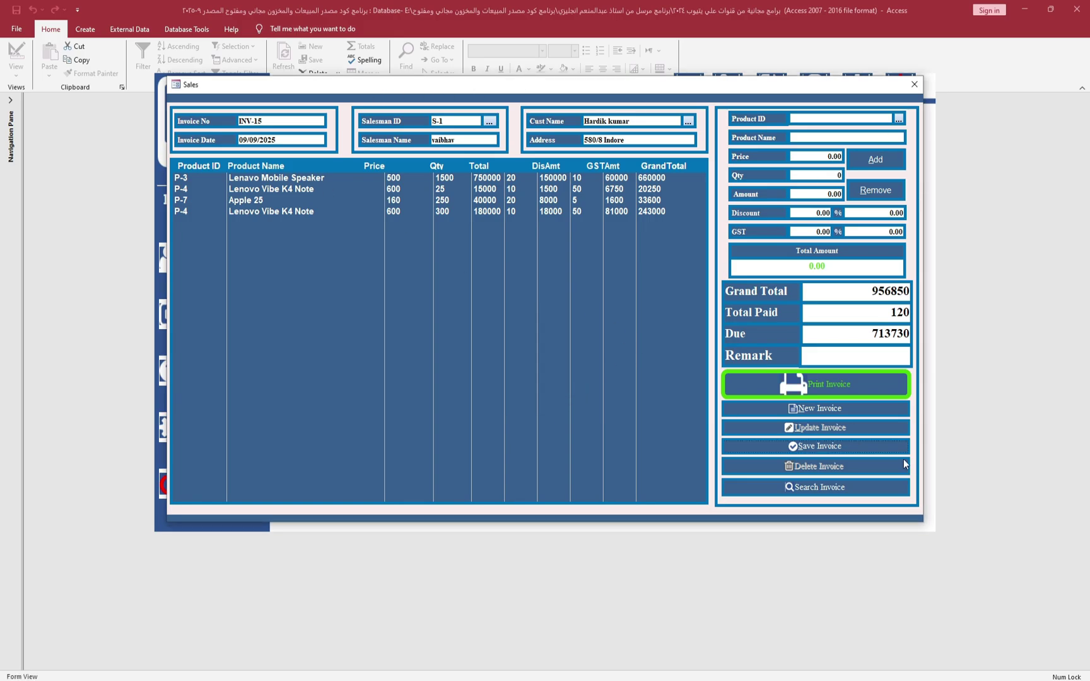
pyautogui.click(863, 352)
pyautogui.write('1200')
pyautogui.click(841, 387)
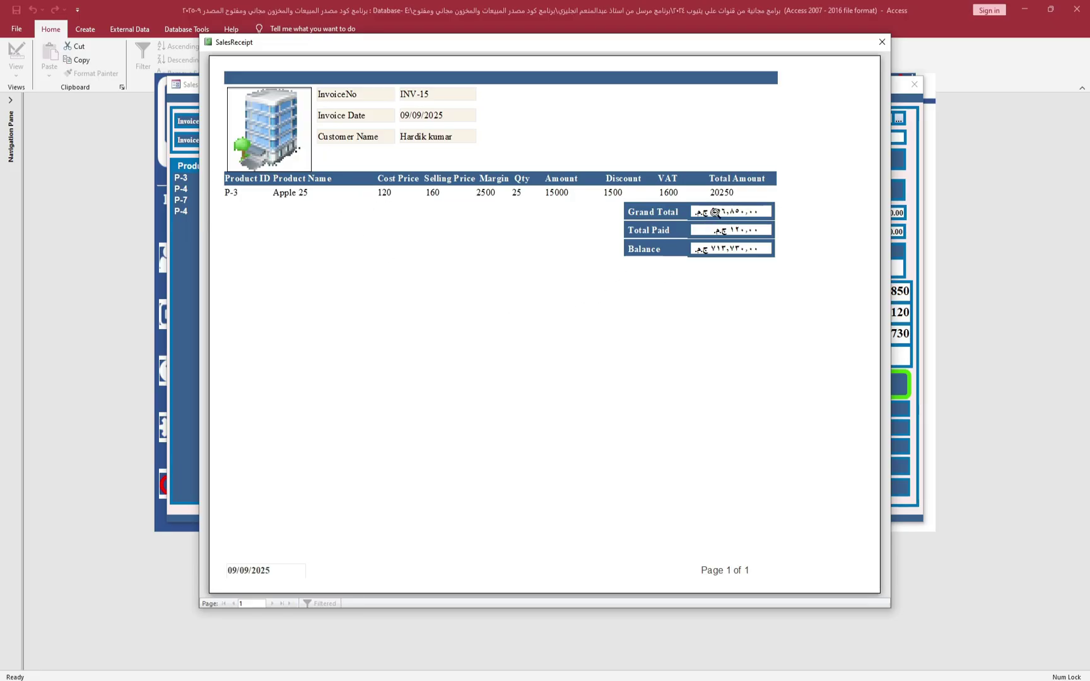
pyautogui.click(882, 42)
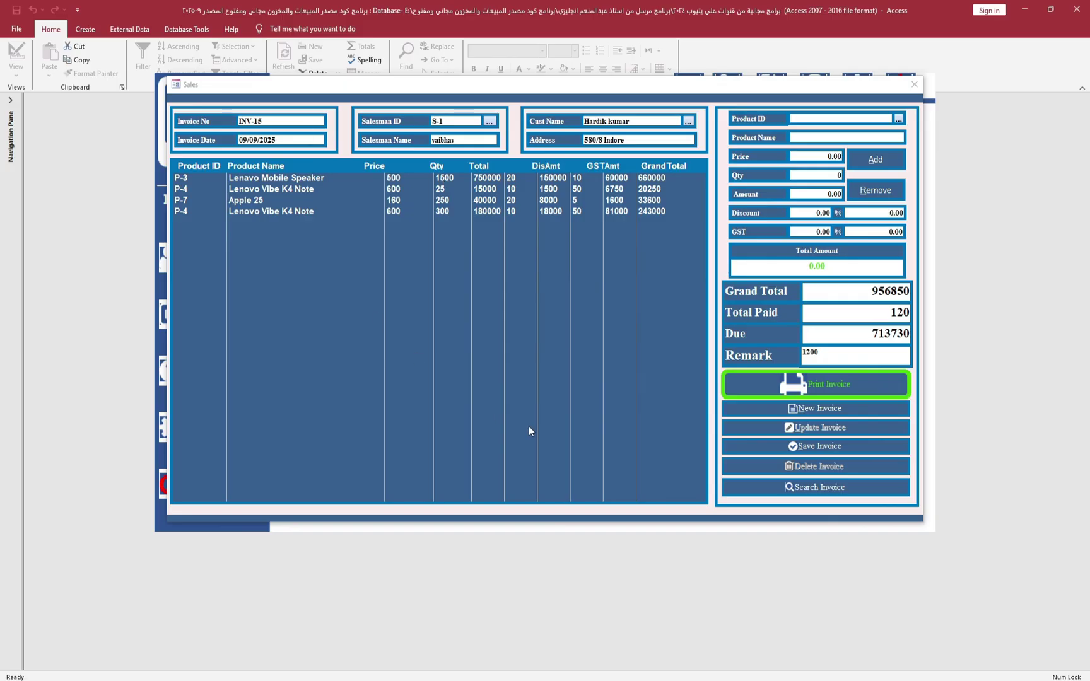
# Close the Sales form, then view and close the Purchase and Customers entry forms.
pyautogui.click(914, 85)
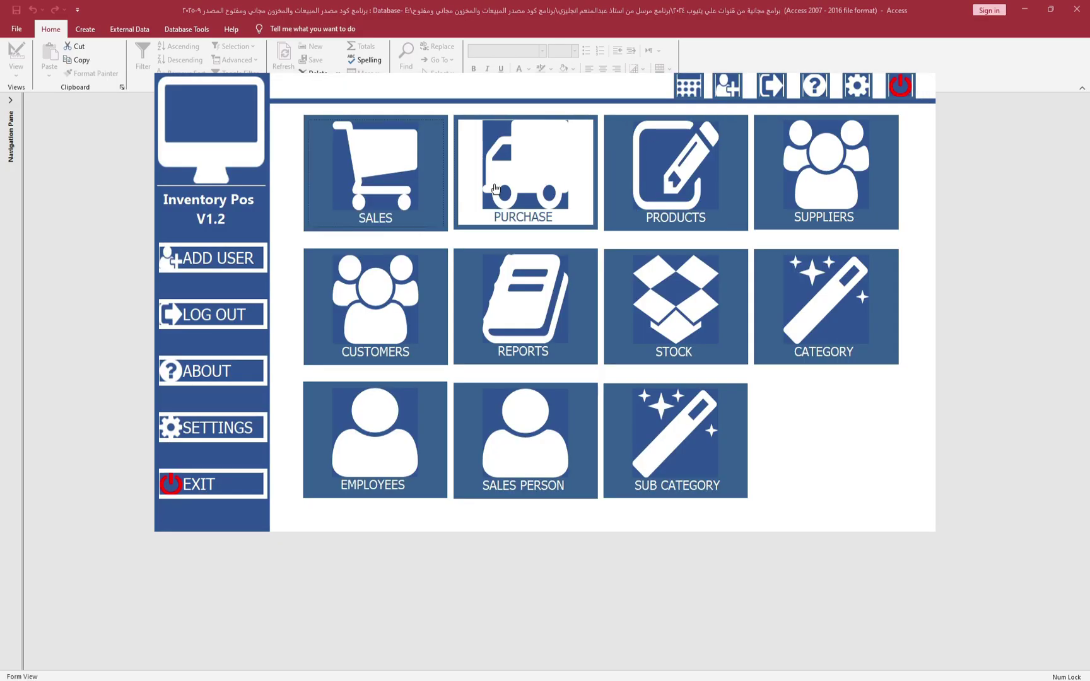
pyautogui.click(515, 197)
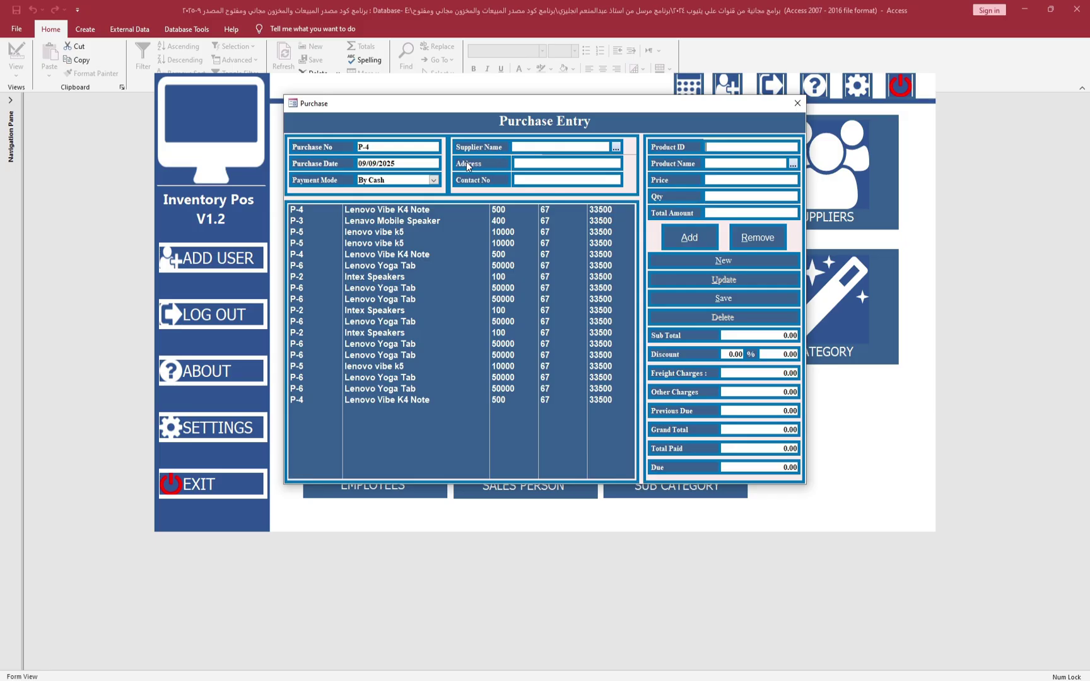
pyautogui.click(798, 103)
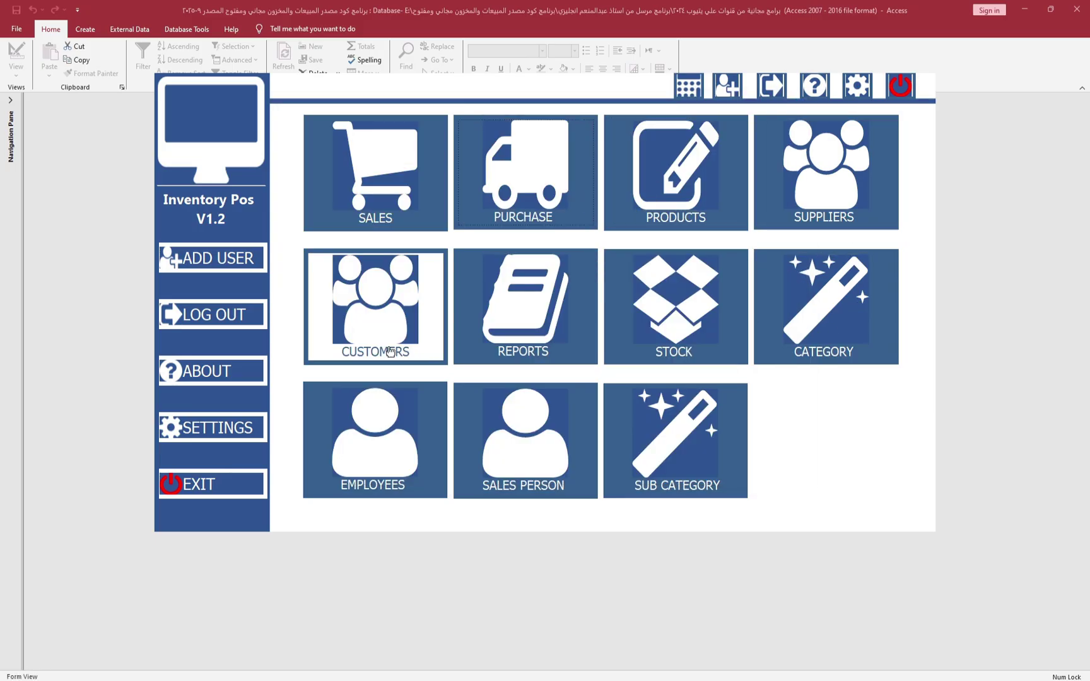
pyautogui.click(363, 328)
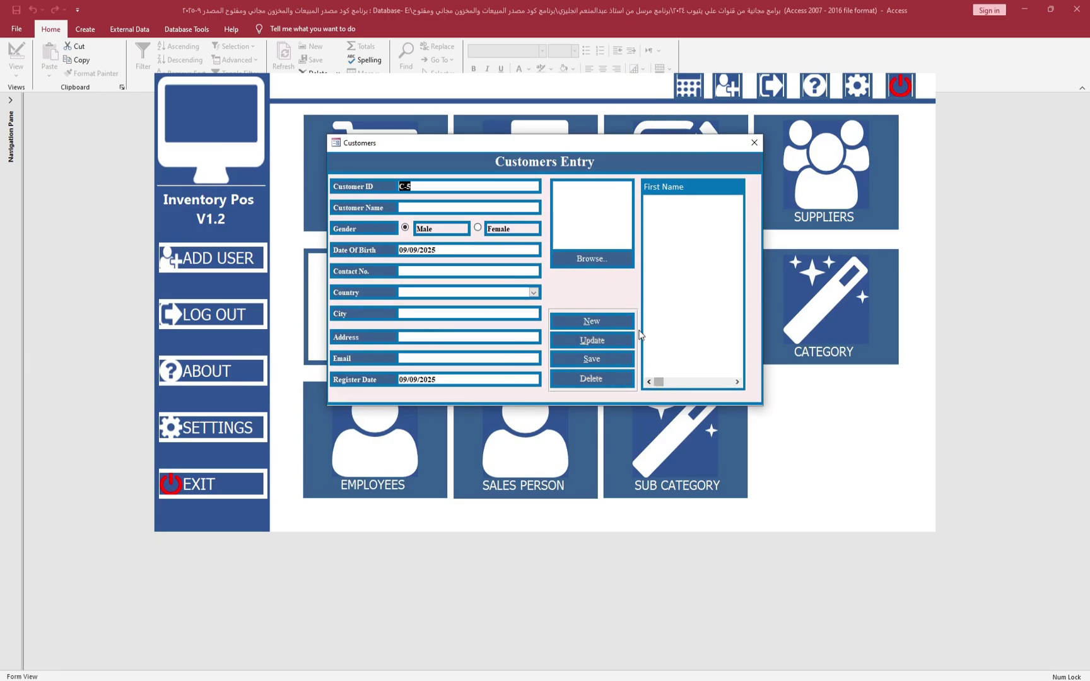
pyautogui.click(435, 275)
pyautogui.click(754, 143)
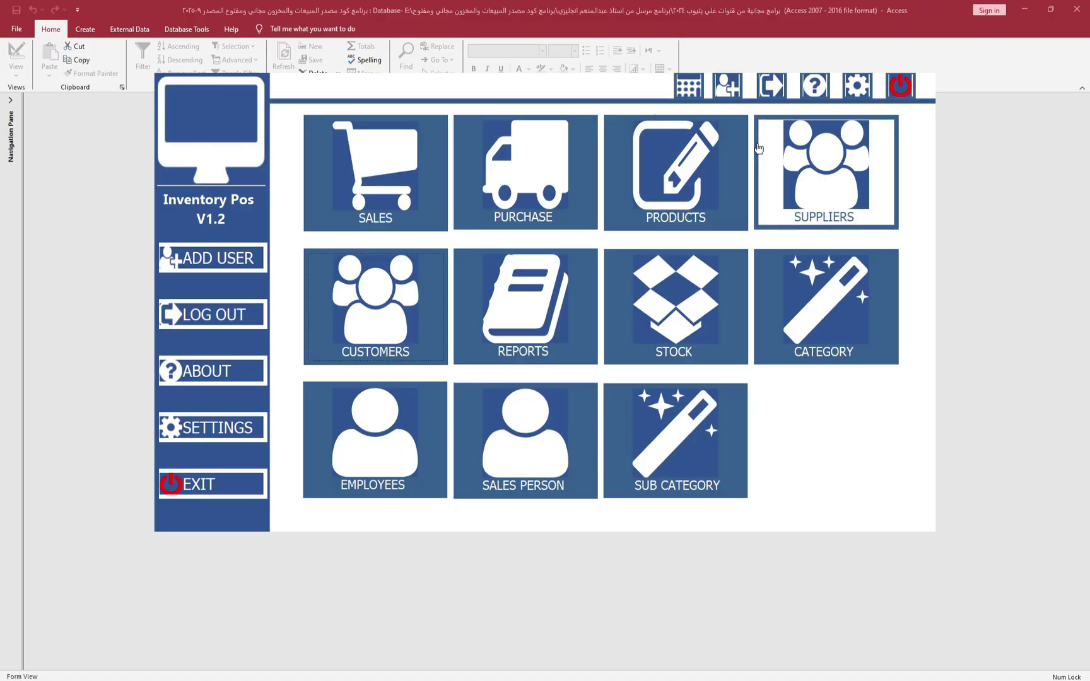
# View the suppliers, employee, sales man, stock and sales invoice reports, then close Reports.
pyautogui.click(534, 327)
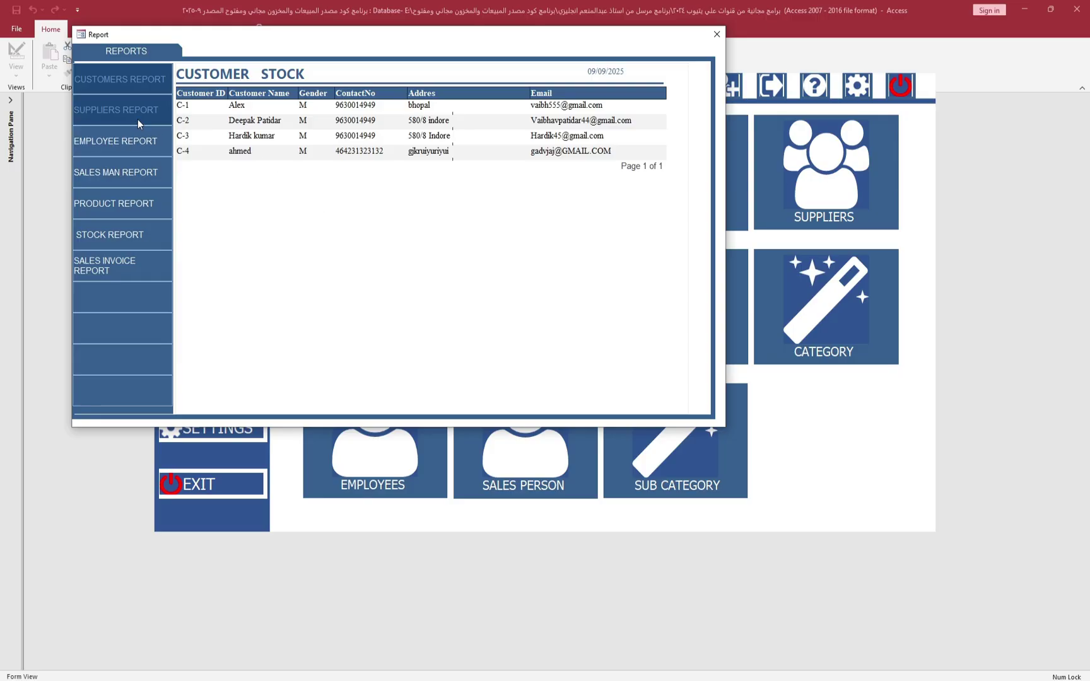
pyautogui.click(134, 119)
pyautogui.click(133, 147)
pyautogui.click(122, 170)
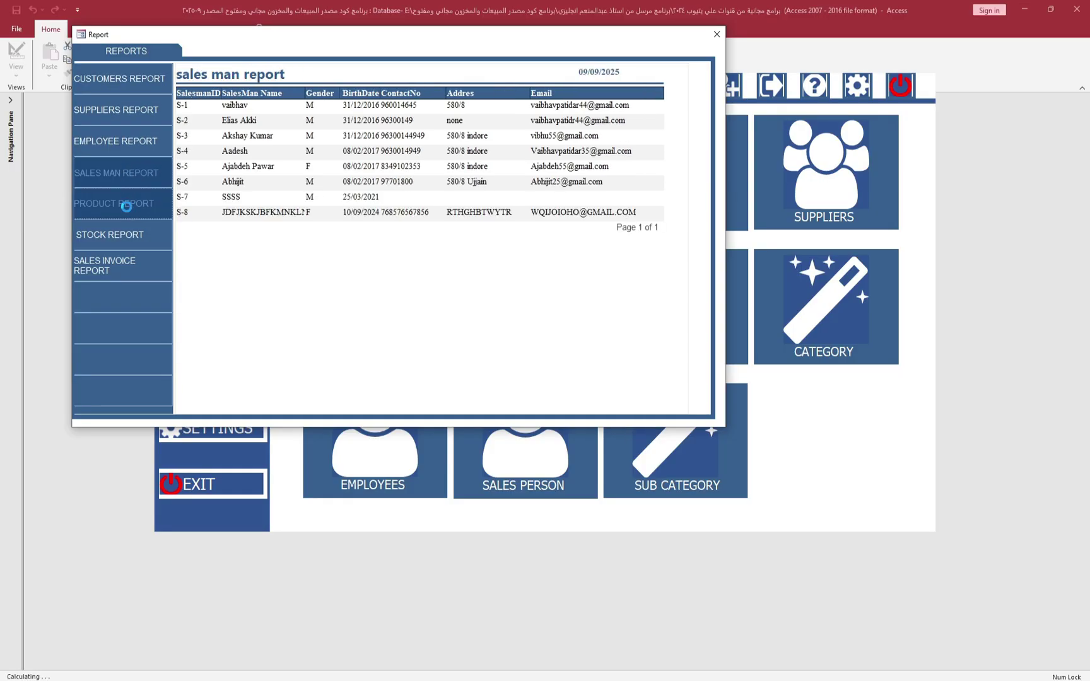
pyautogui.click(117, 240)
pyautogui.click(116, 270)
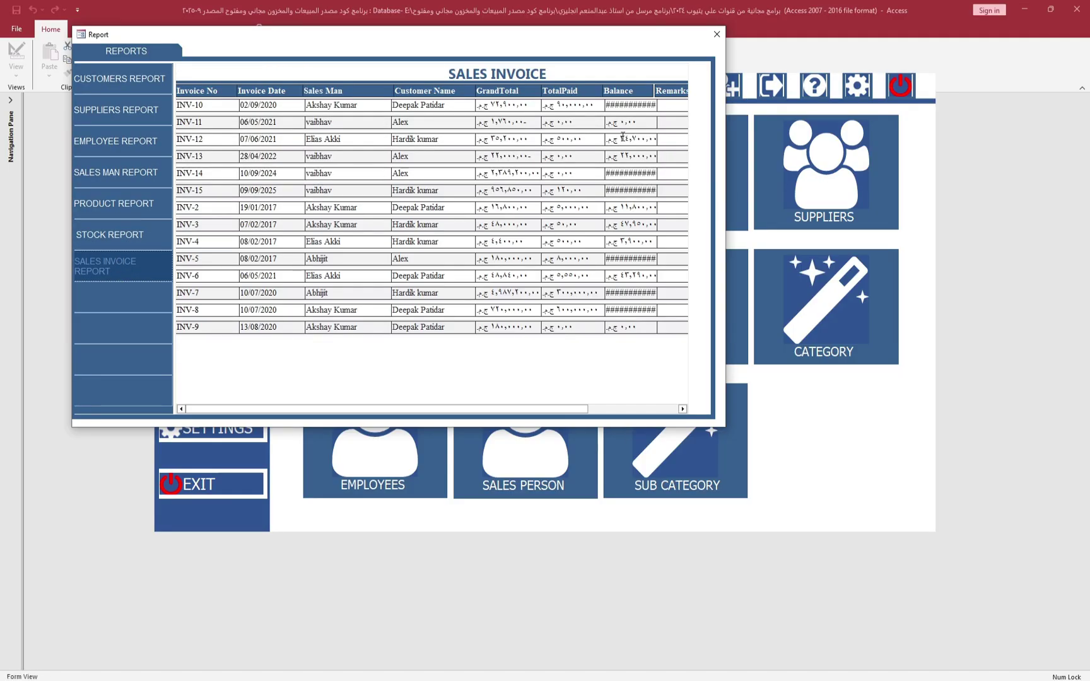
pyautogui.click(717, 35)
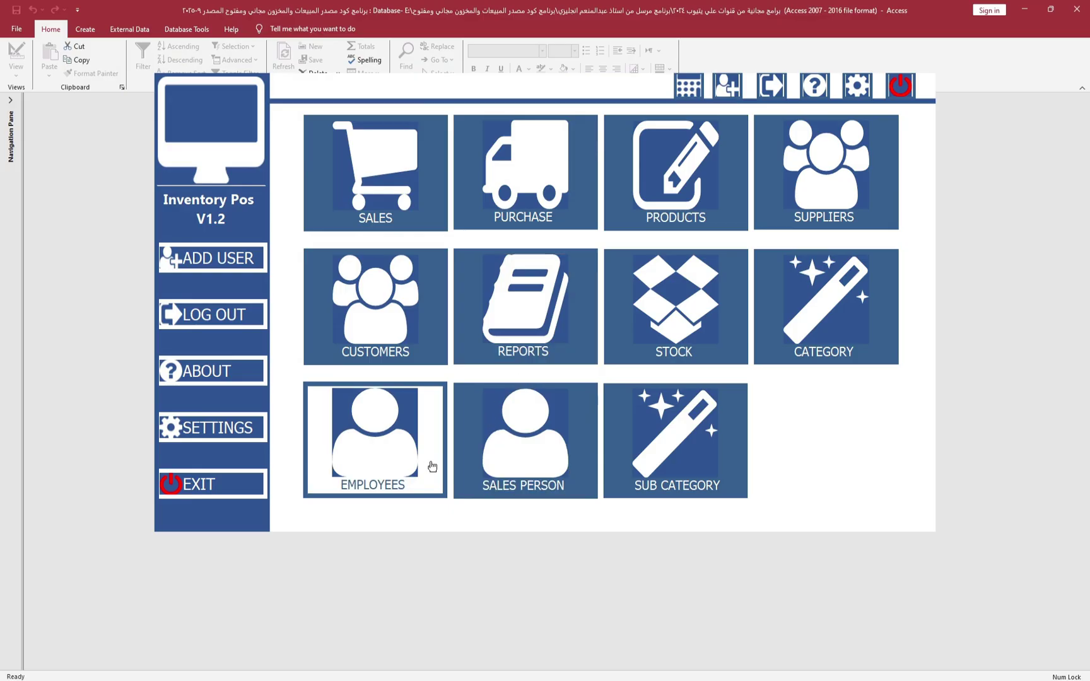
# View and close the Employee, Sales Man and Product Subcategory forms.
pyautogui.click(381, 461)
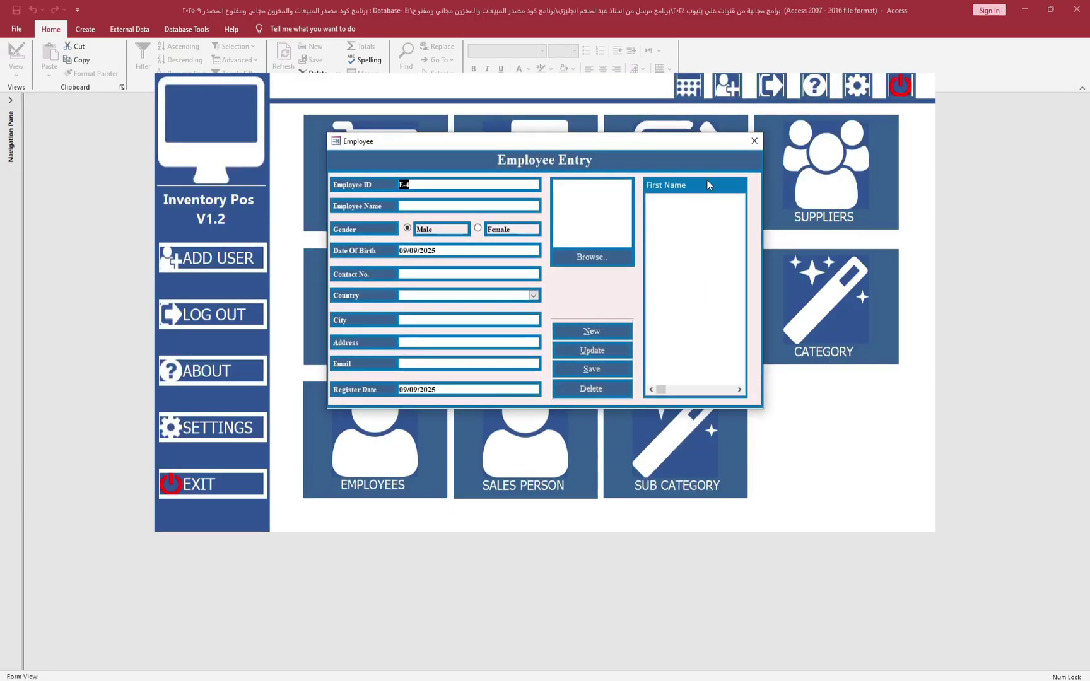
pyautogui.click(755, 139)
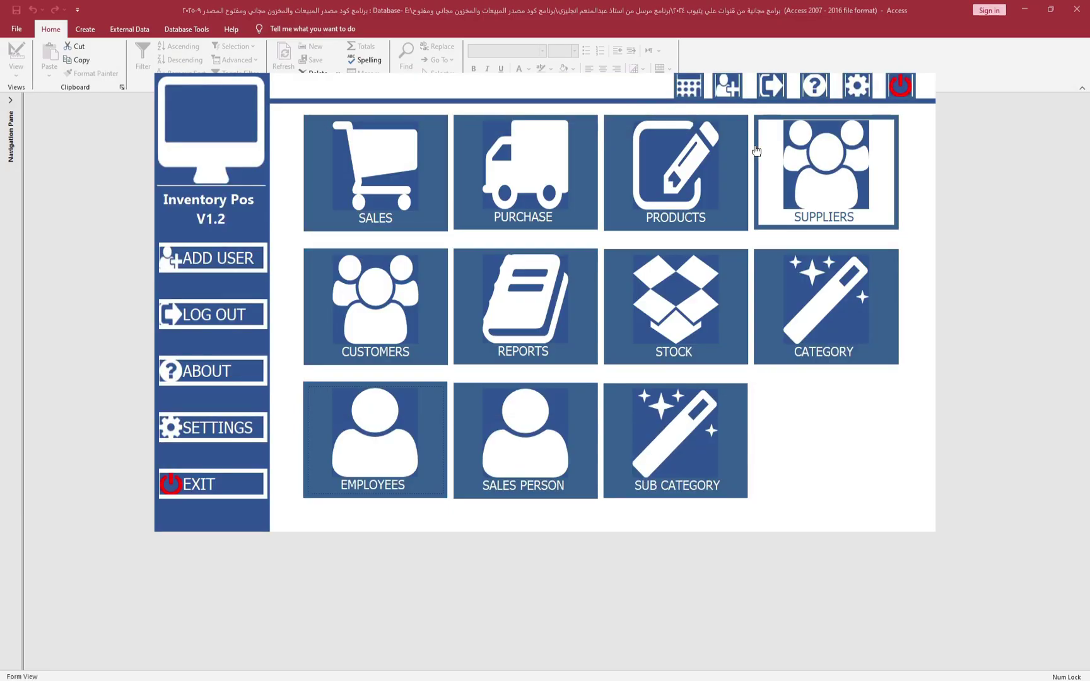
pyautogui.click(536, 460)
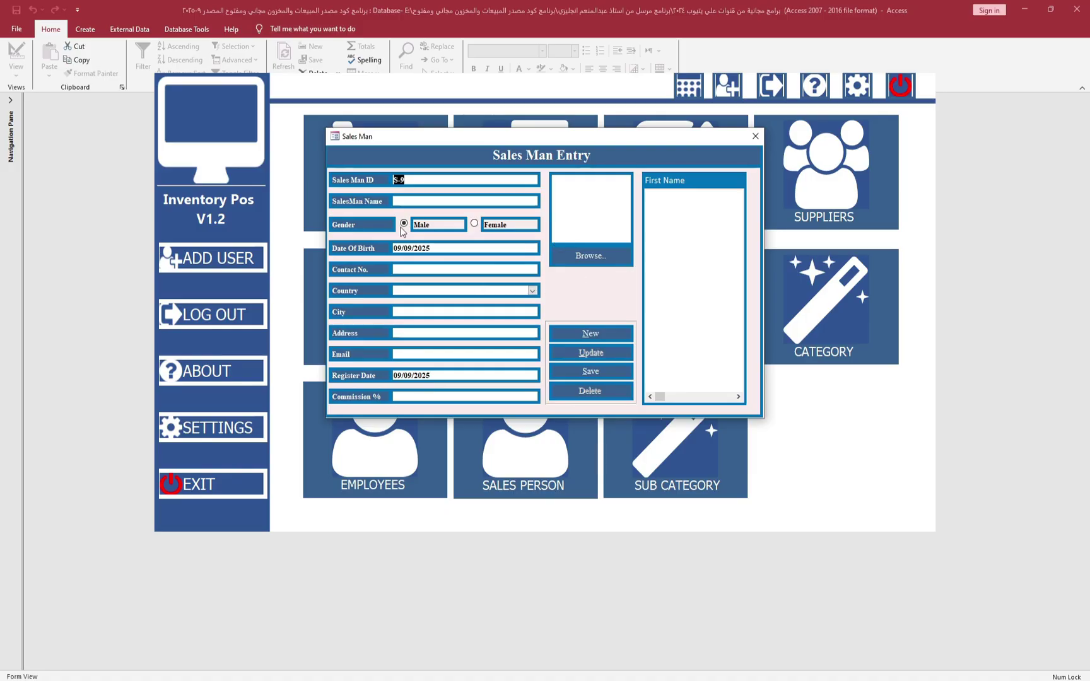
pyautogui.click(756, 136)
pyautogui.click(668, 441)
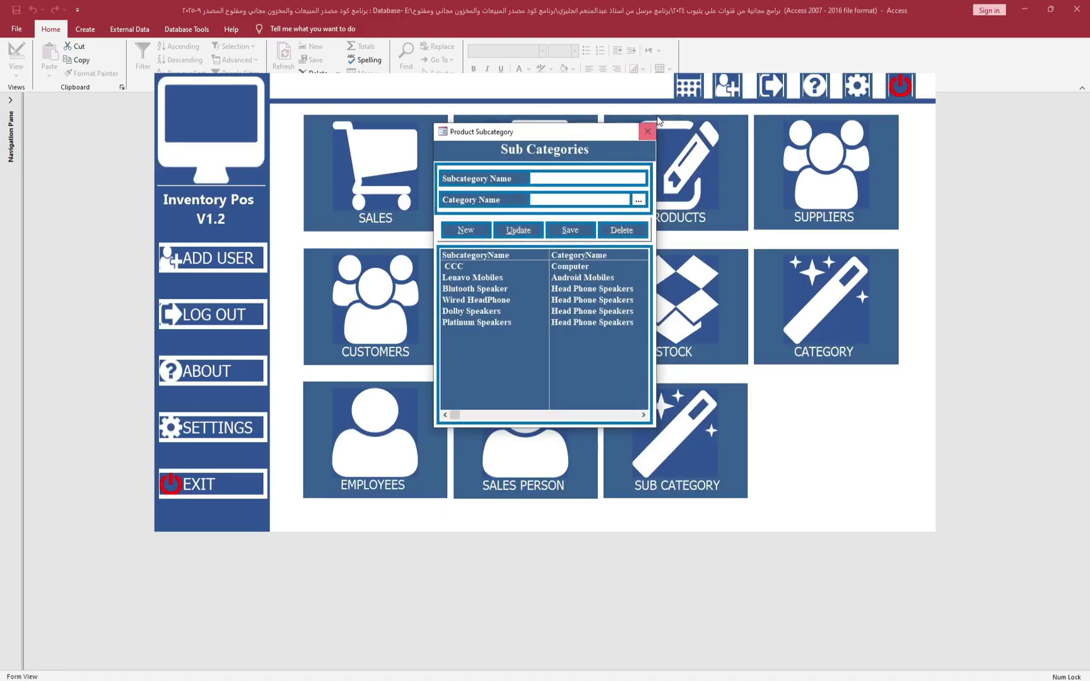
pyautogui.click(648, 131)
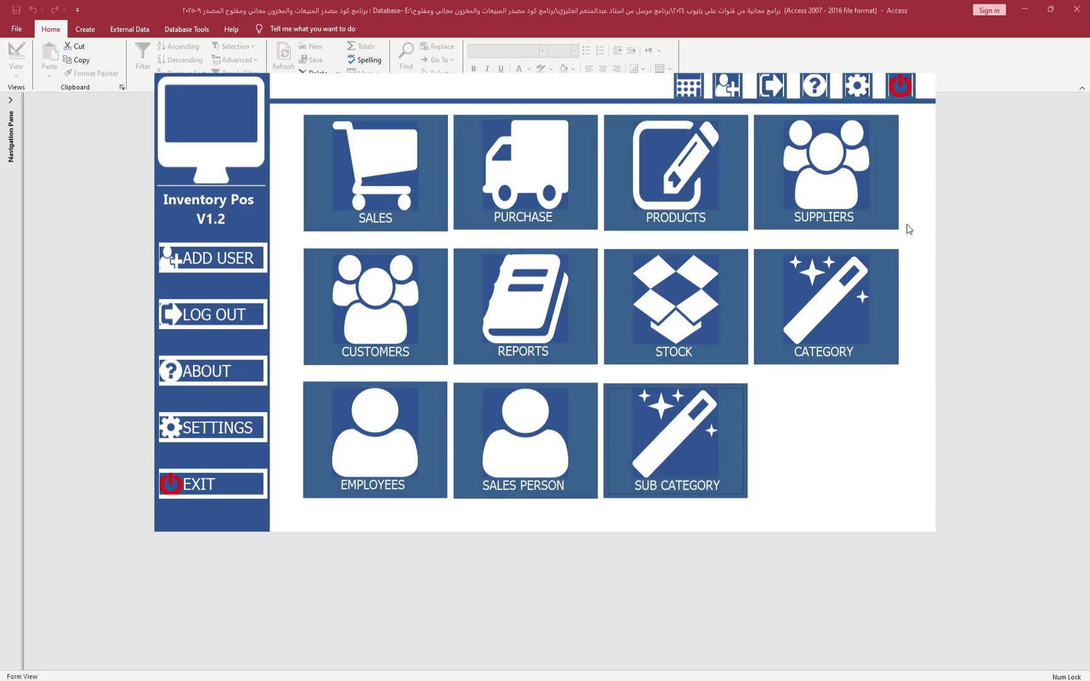
# View and close the sign-up form, then bring up the calculator.
pyautogui.click(223, 264)
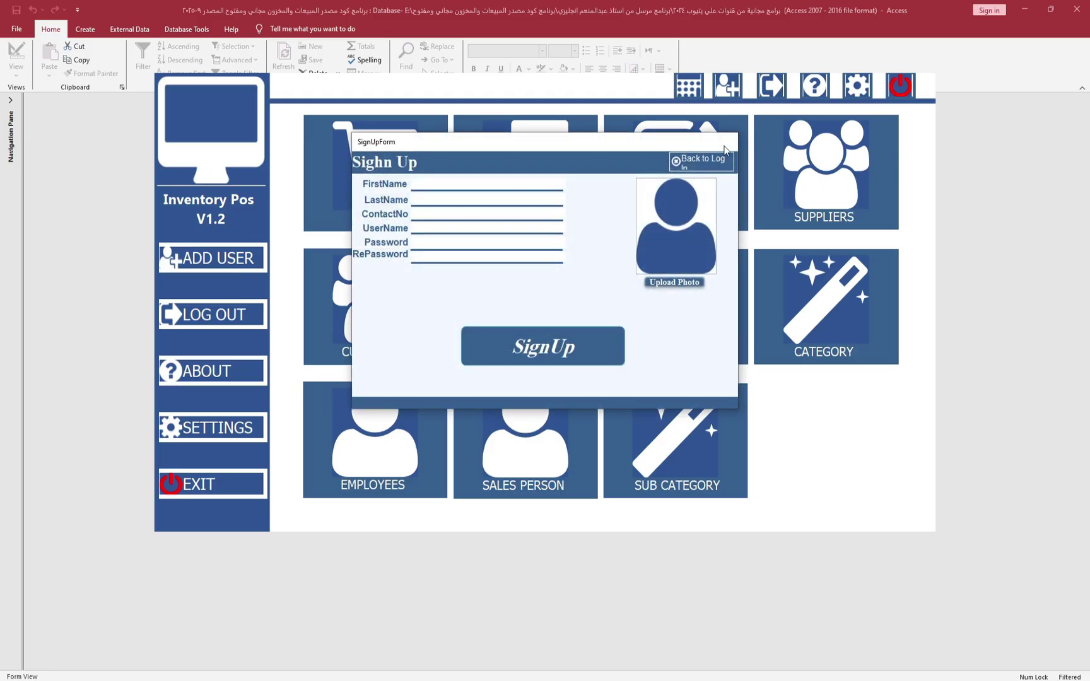
pyautogui.rightClick(682, 346)
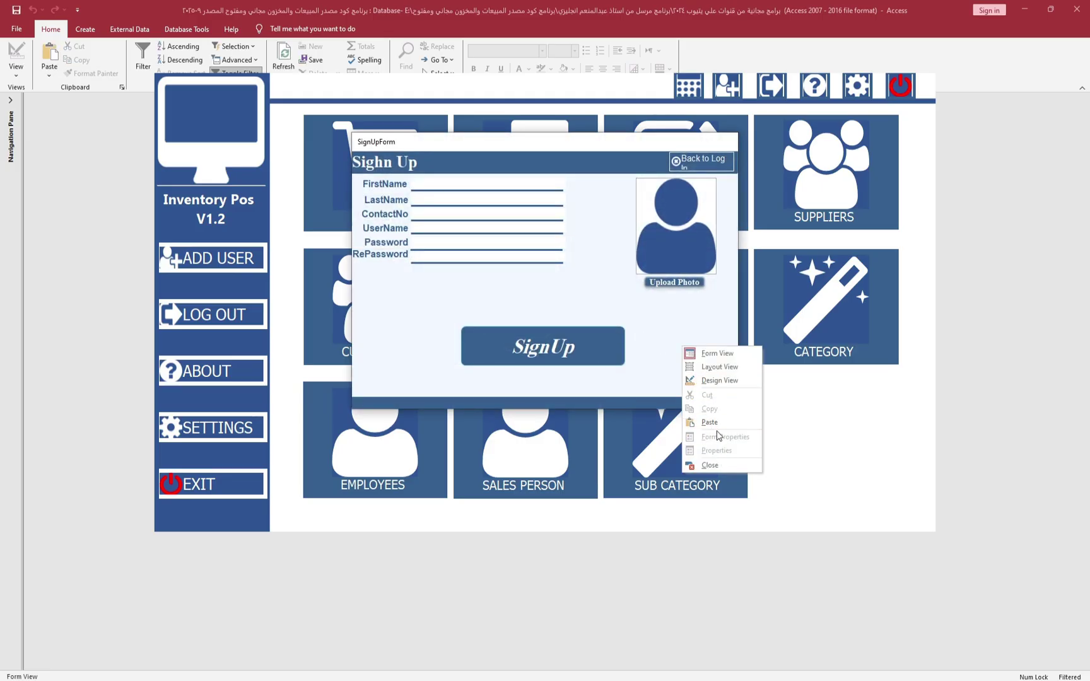
pyautogui.click(710, 466)
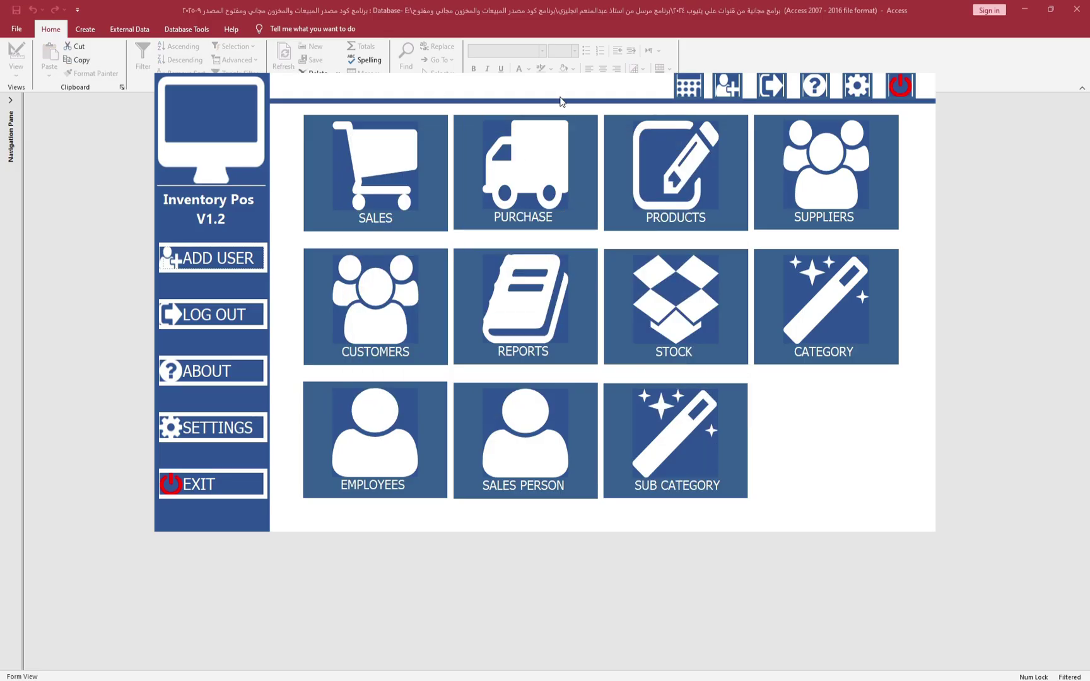
pyautogui.click(689, 88)
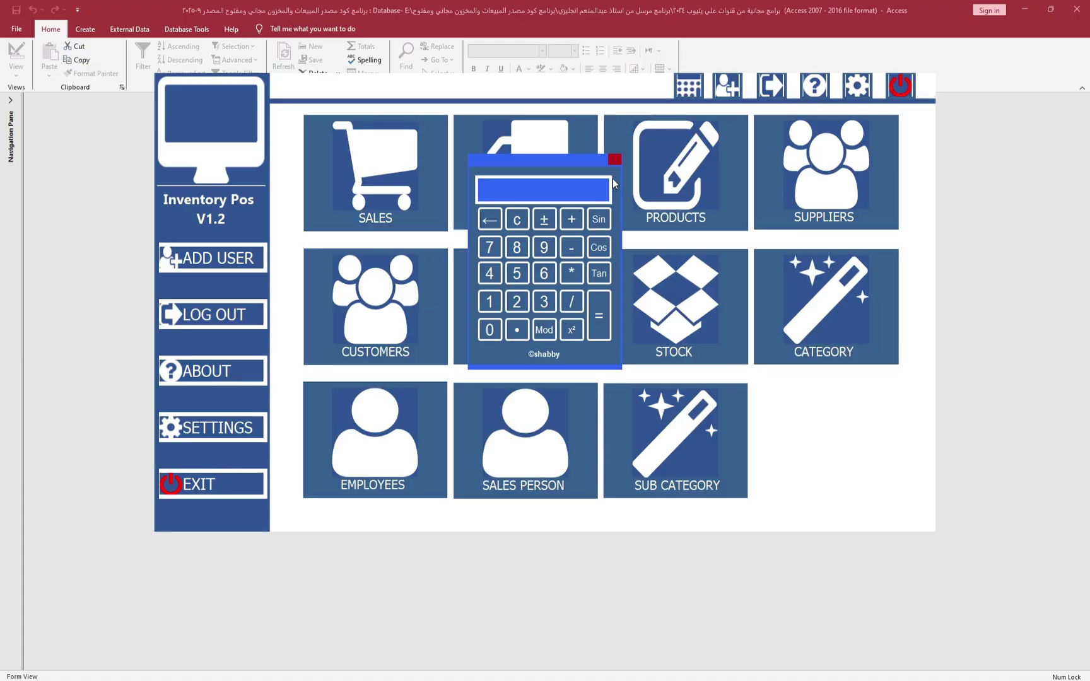
# Add 5221 + 325666 + 3221 in the calculator to get 328887.
pyautogui.click(514, 278)
pyautogui.click(517, 301)
pyautogui.click(516, 302)
pyautogui.click(489, 301)
pyautogui.click(572, 221)
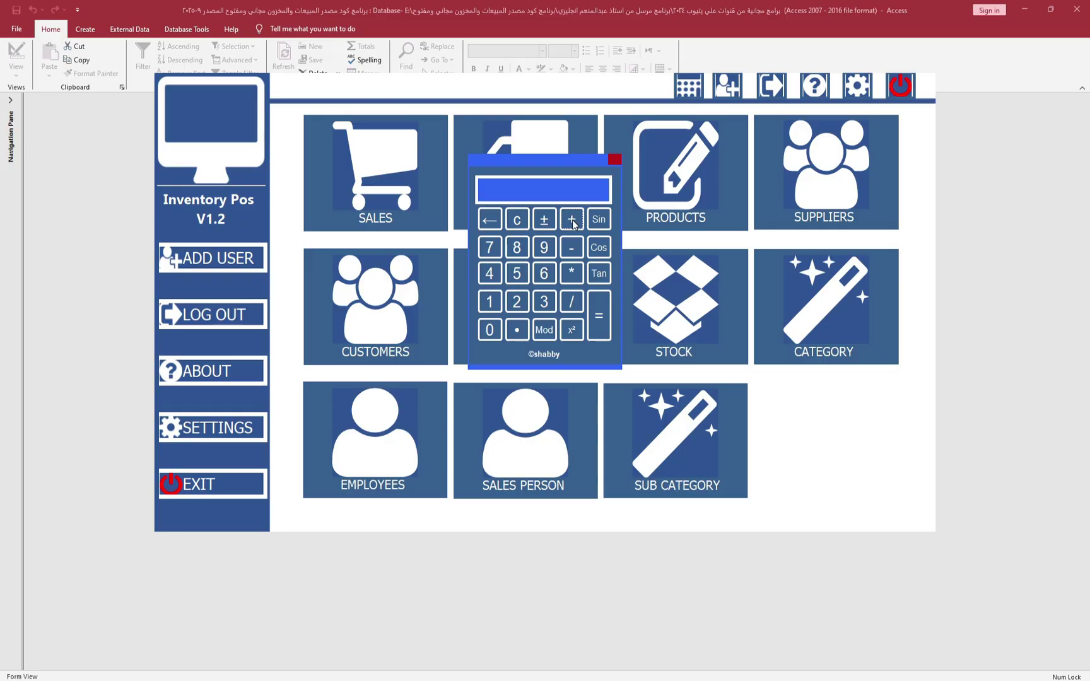
pyautogui.click(544, 301)
pyautogui.click(517, 302)
pyautogui.click(517, 273)
pyautogui.click(544, 273)
pyautogui.click(543, 273)
pyautogui.click(544, 273)
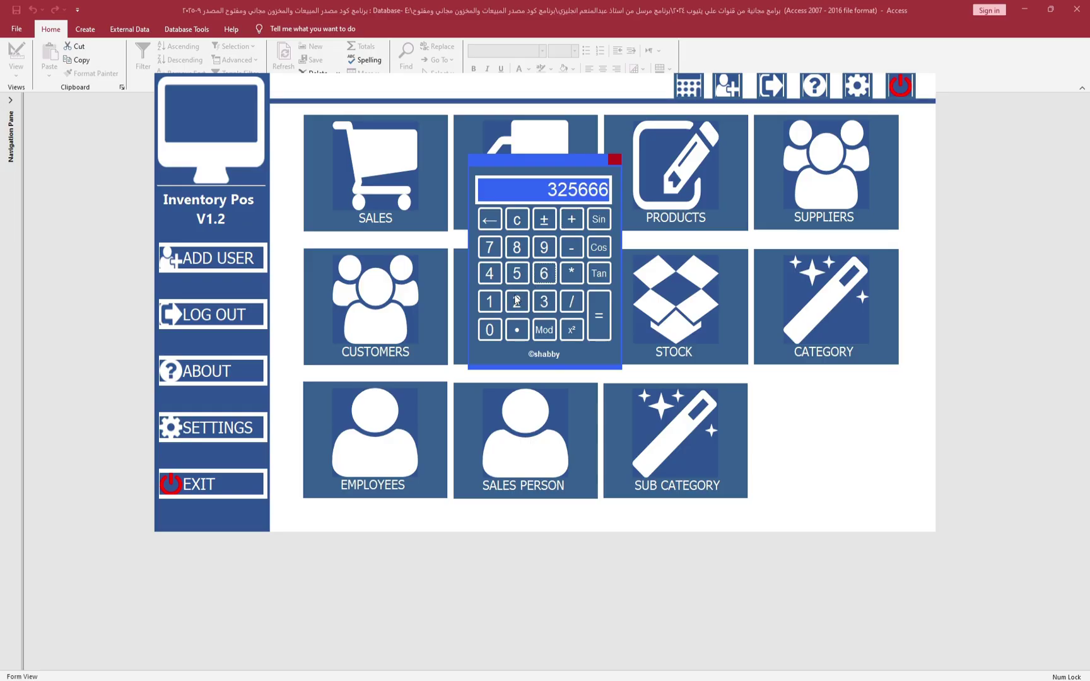
pyautogui.click(579, 219)
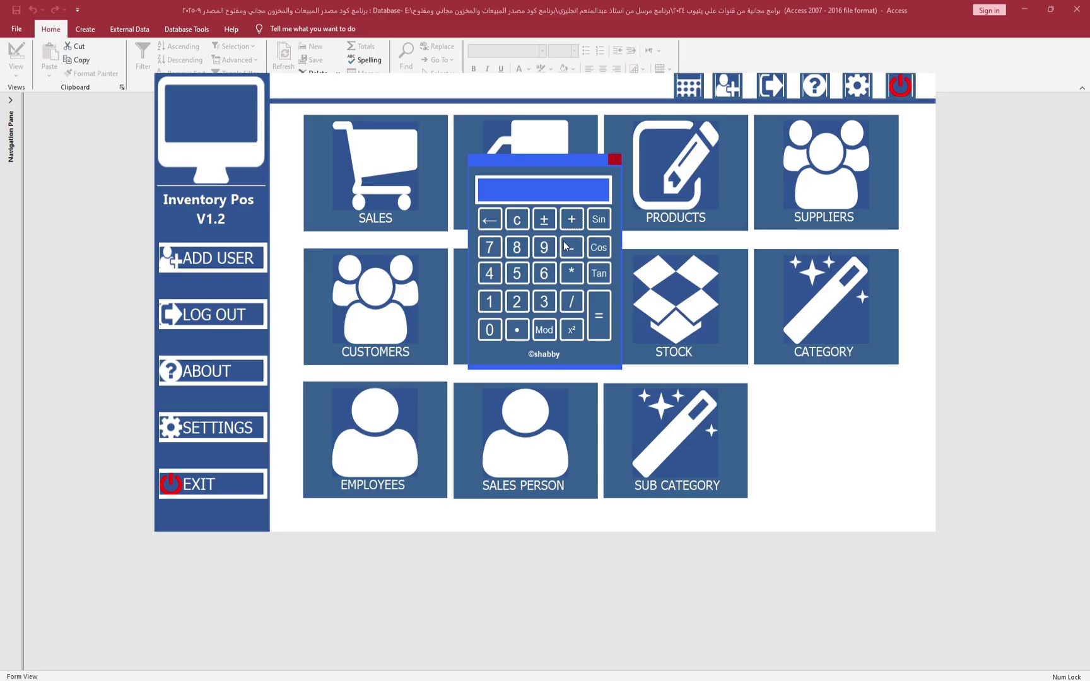
pyautogui.click(544, 302)
pyautogui.click(516, 301)
pyautogui.click(516, 301)
pyautogui.click(490, 302)
pyautogui.click(599, 315)
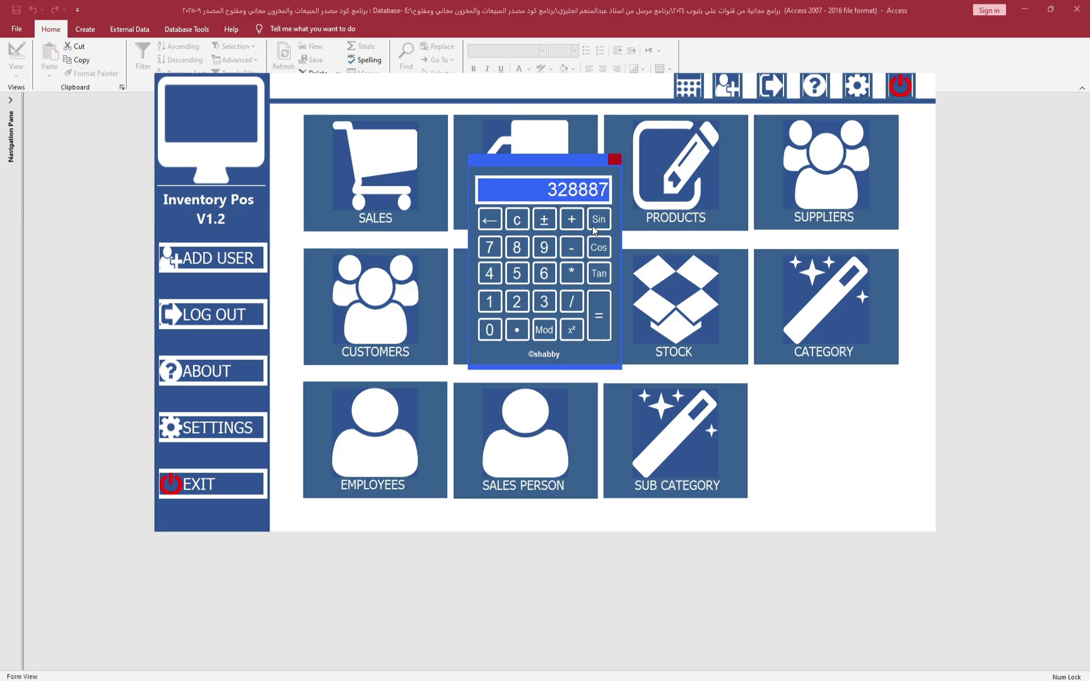
# Clear the display and enter the sum 8 + 5 + 3.
pyautogui.click(524, 222)
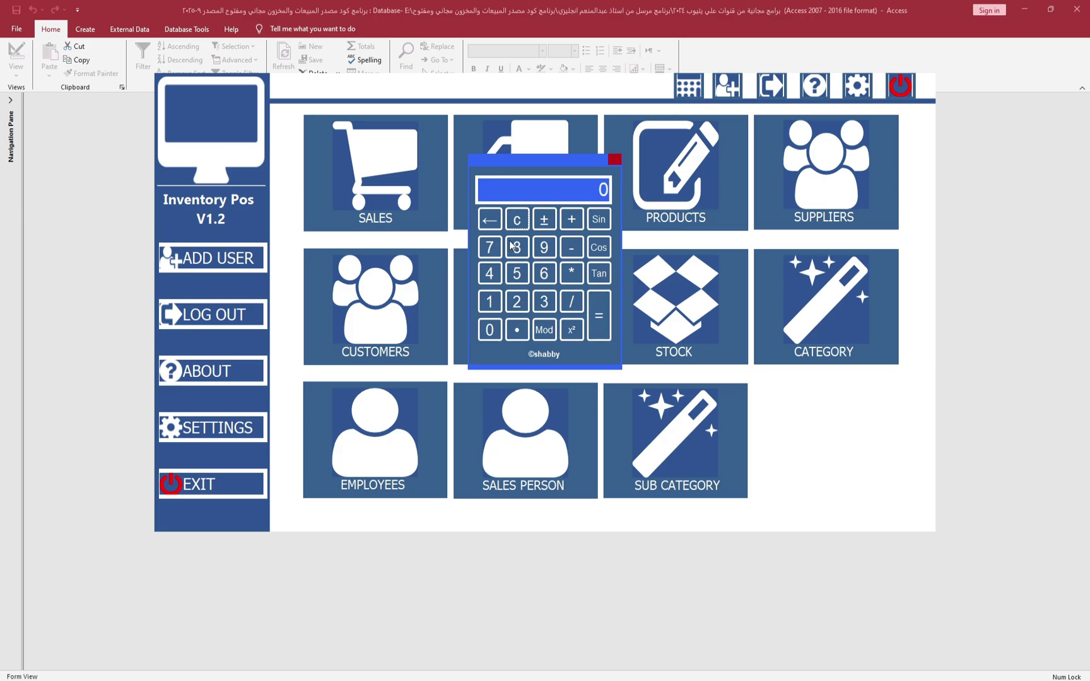
pyautogui.click(515, 246)
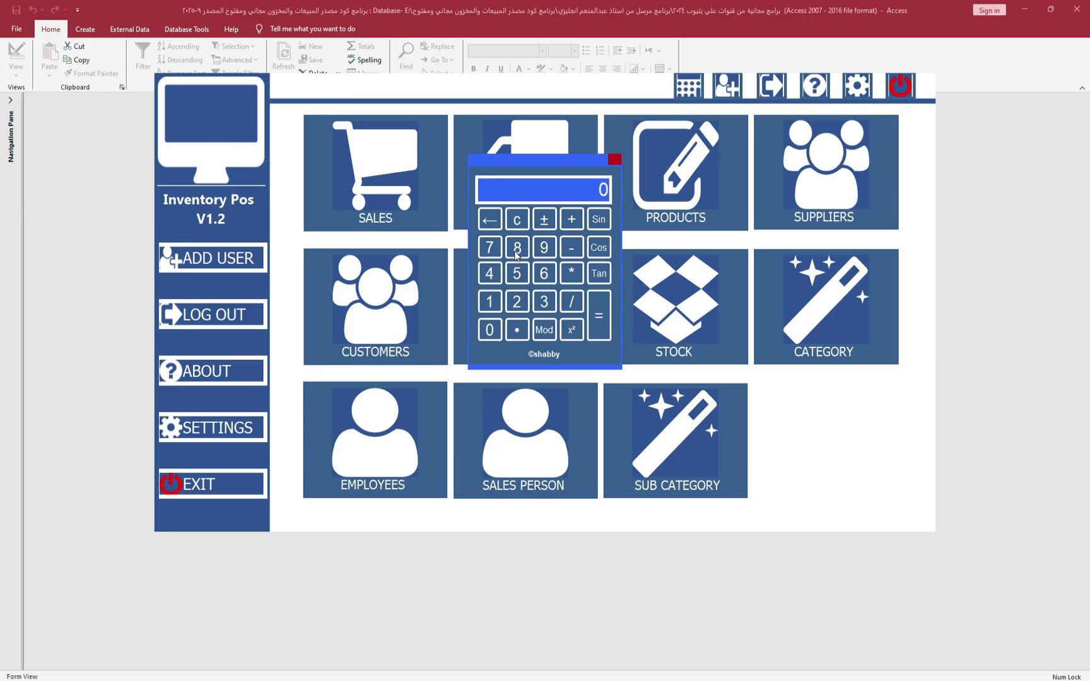
pyautogui.click(569, 221)
pyautogui.click(526, 272)
pyautogui.click(571, 220)
pyautogui.click(545, 296)
# Clear, calculate 6 times 5, then enter and evaluate 5.
pyautogui.click(512, 224)
pyautogui.click(545, 279)
pyautogui.click(566, 274)
pyautogui.click(521, 275)
pyautogui.click(606, 327)
pyautogui.click(516, 302)
pyautogui.click(517, 275)
pyautogui.click(571, 302)
pyautogui.click(517, 275)
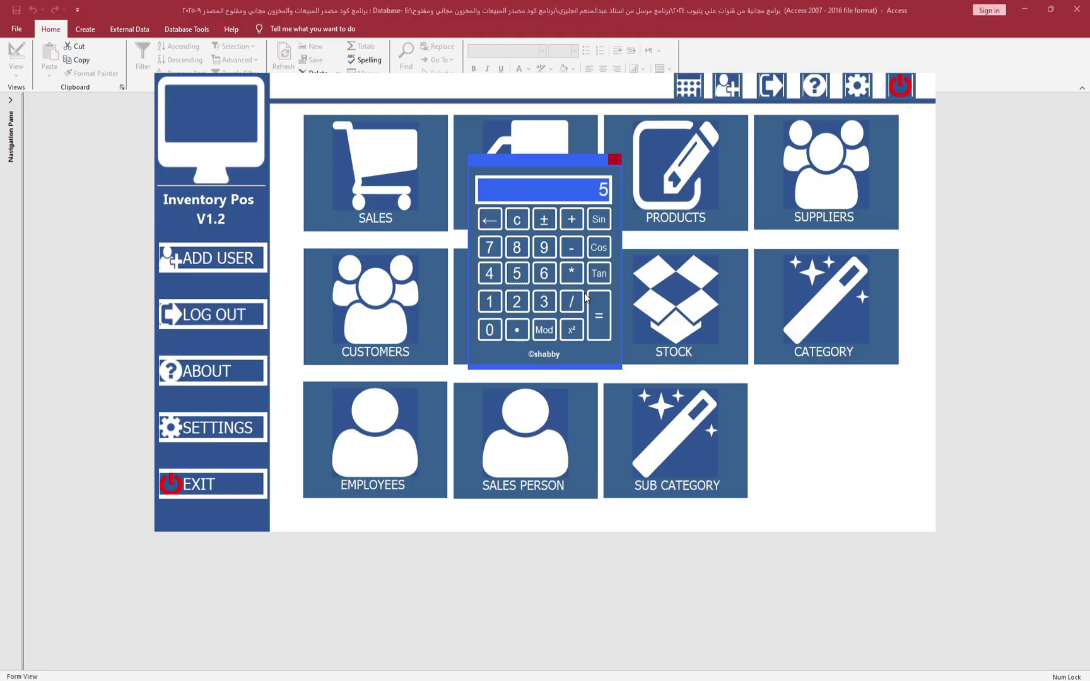
pyautogui.click(601, 334)
# Calculate 550 divided by 5 to get 110, then close the calculator.
pyautogui.click(516, 221)
pyautogui.doubleClick(517, 276)
pyautogui.click(490, 329)
pyautogui.click(567, 306)
pyautogui.click(517, 276)
pyautogui.click(602, 322)
pyautogui.click(620, 160)
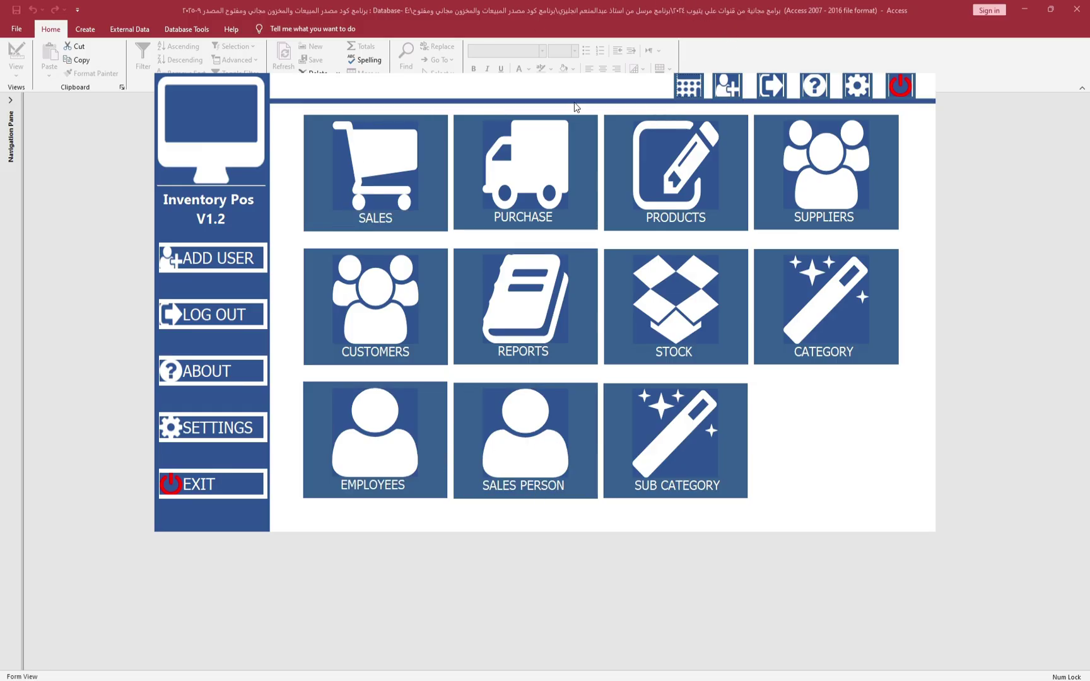
# Close the Inventory Pos main menu and show All Access Objects in the Navigation Pane.
pyautogui.rightClick(928, 159)
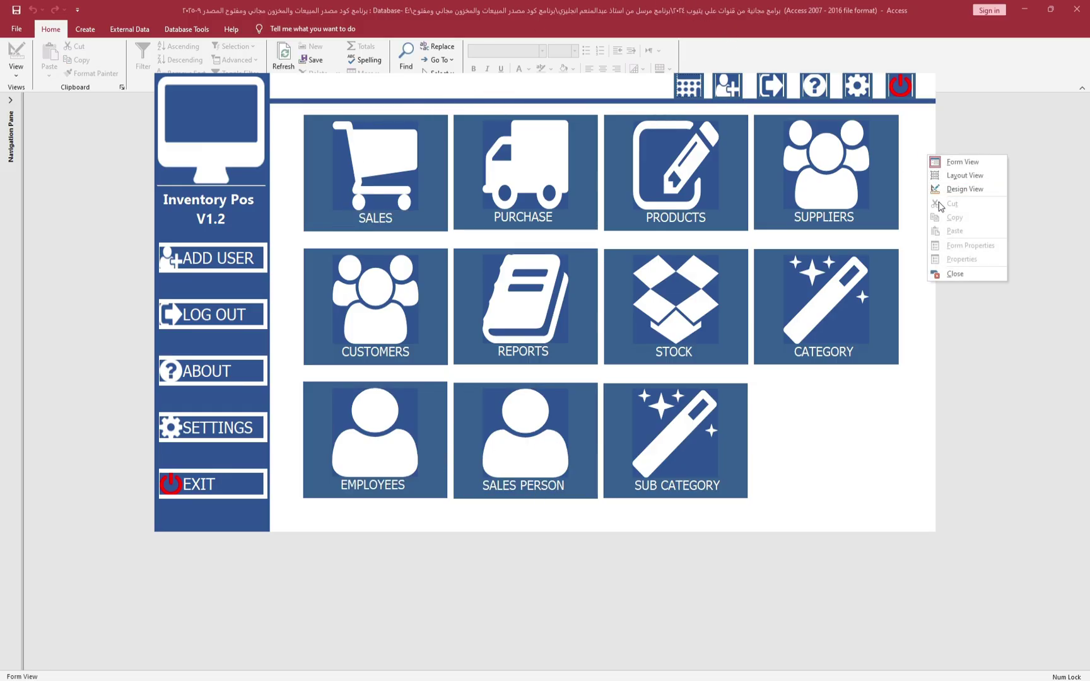
pyautogui.click(955, 274)
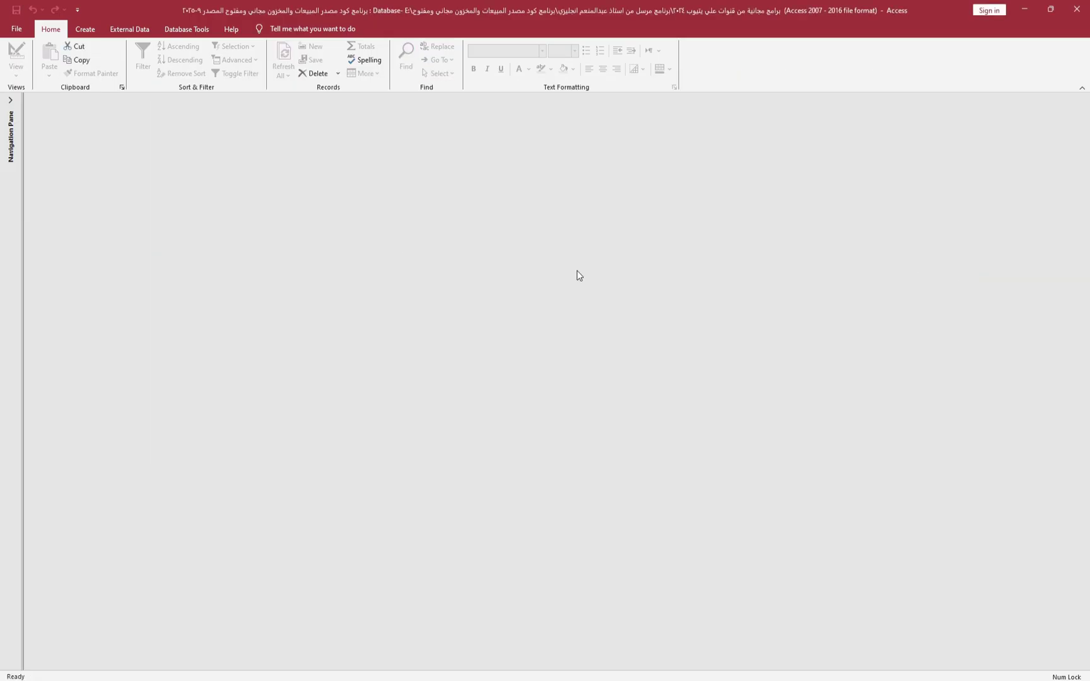
pyautogui.click(4, 104)
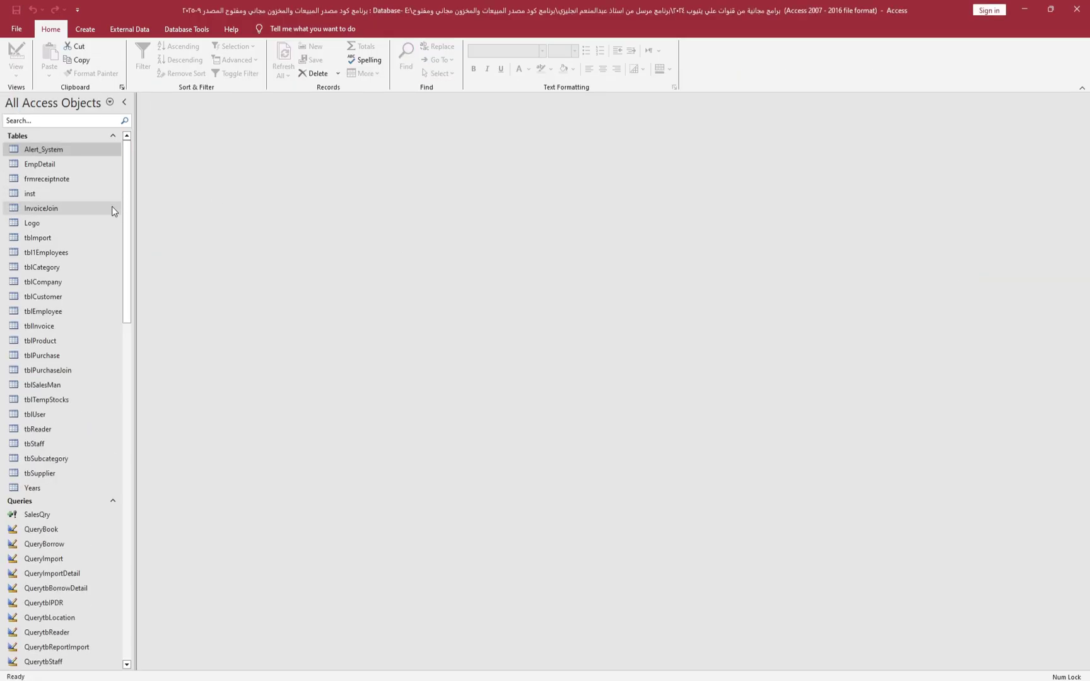
# Preview the Alert_System, Logo, tblImport and tblSalesMan tables, then scroll down to Modules.
pyautogui.doubleClick(41, 149)
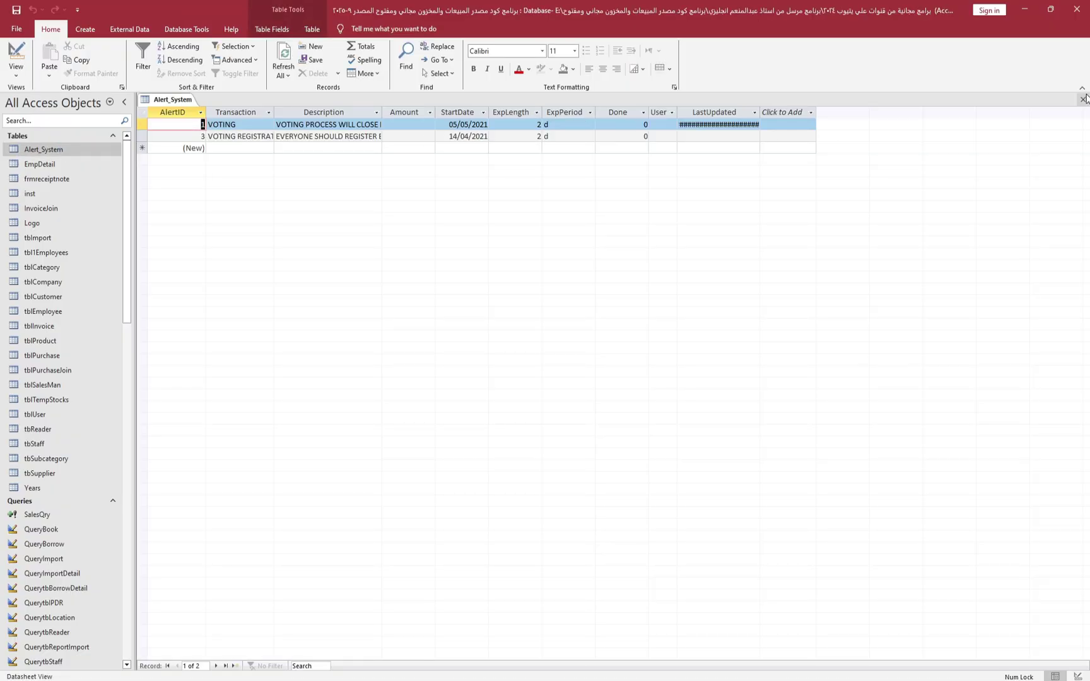
pyautogui.click(1082, 99)
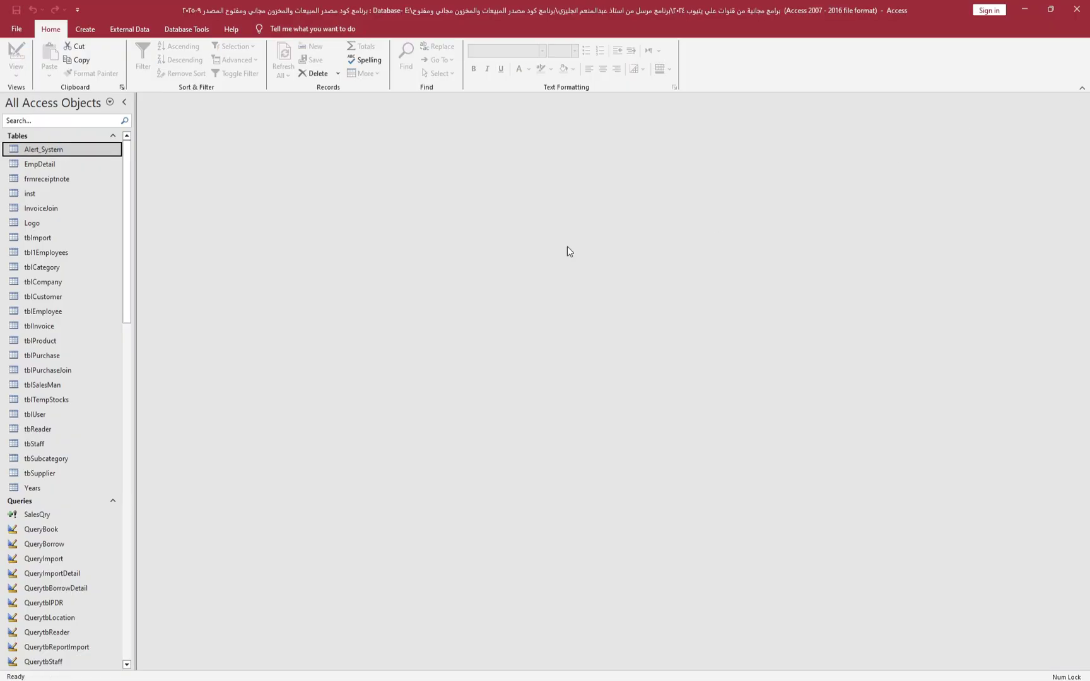
pyautogui.doubleClick(39, 222)
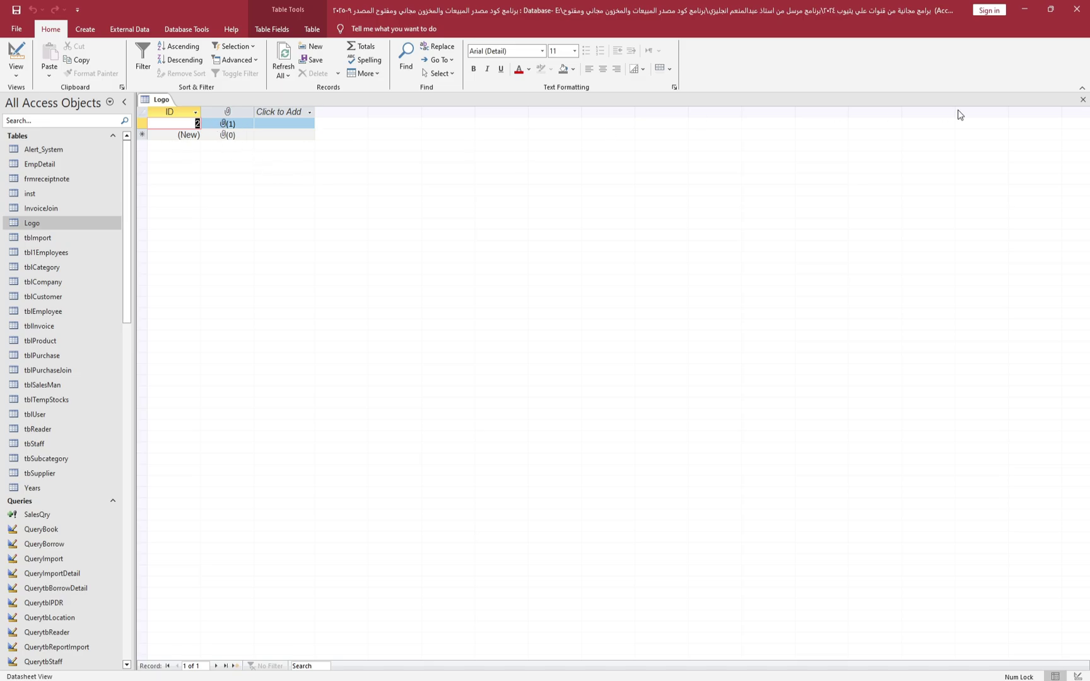
pyautogui.click(1082, 99)
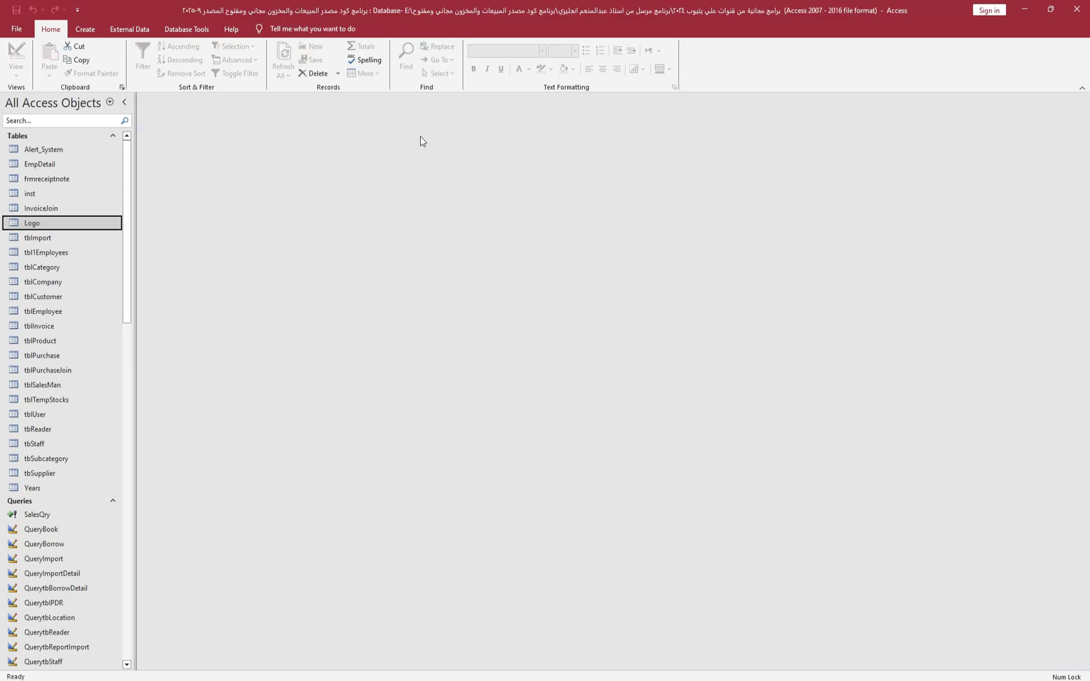
pyautogui.doubleClick(75, 238)
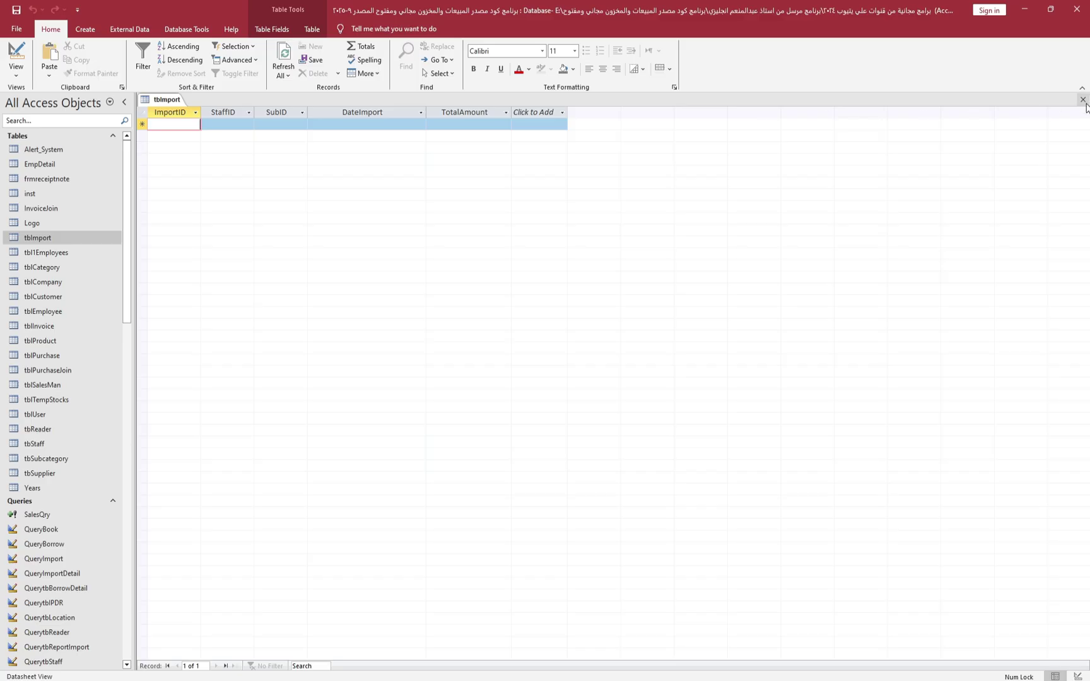
pyautogui.click(1082, 99)
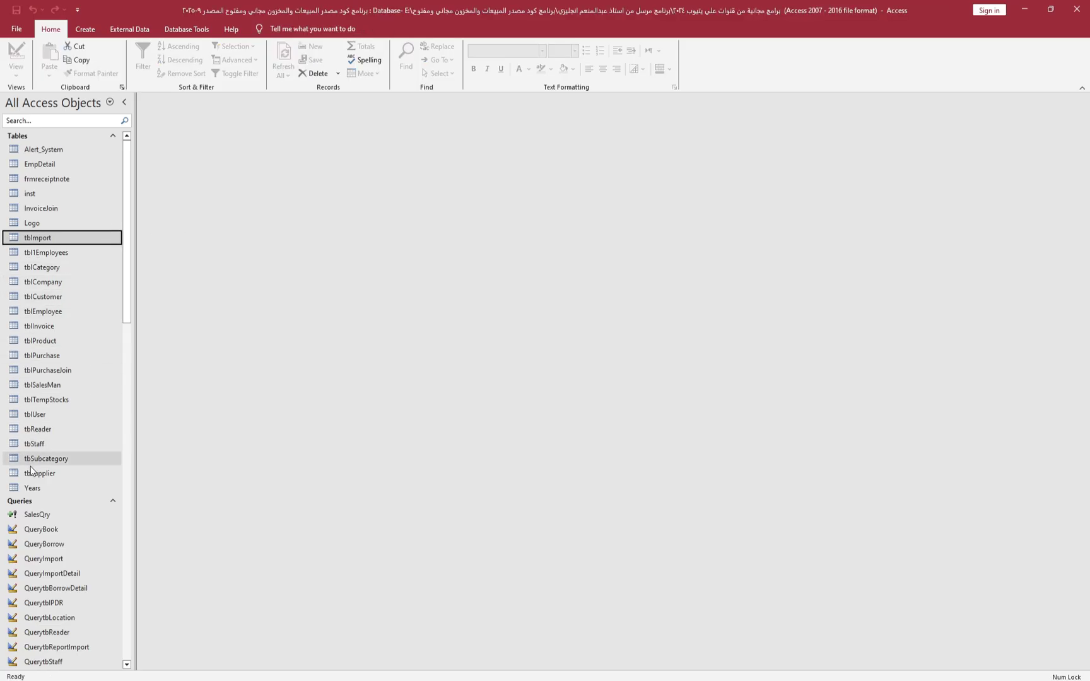
pyautogui.doubleClick(56, 386)
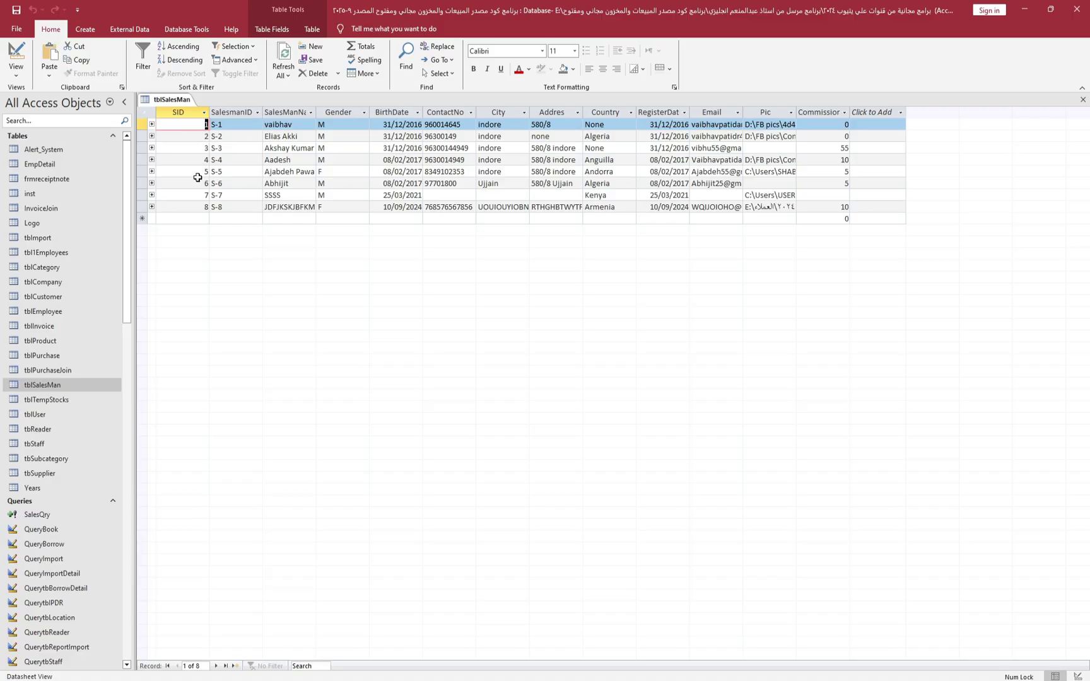
pyautogui.click(1083, 99)
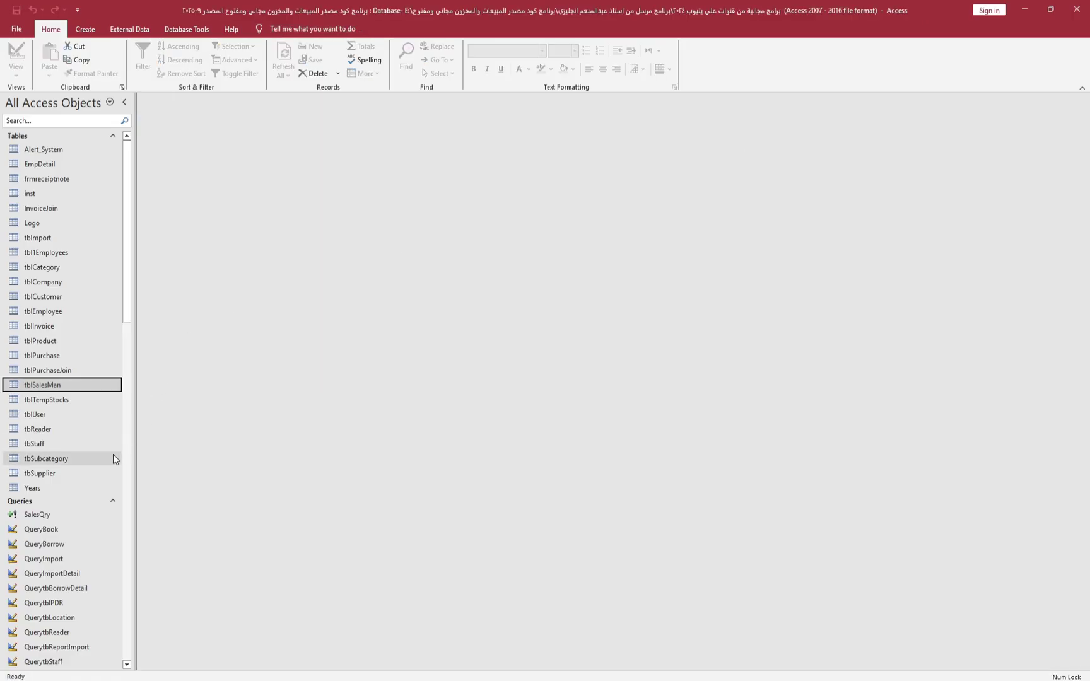
pyautogui.scroll(-3, 113, 442)
pyautogui.scroll(-5, 113, 410)
pyautogui.scroll(-5, 113, 415)
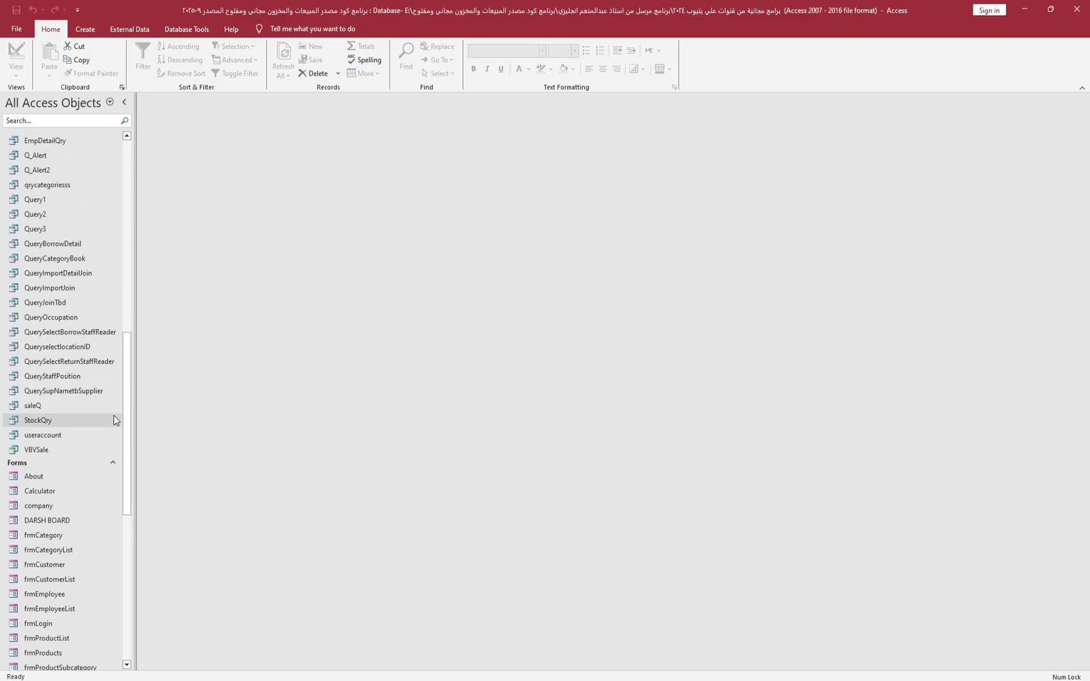
pyautogui.scroll(-3, 115, 417)
pyautogui.scroll(-1, 118, 422)
pyautogui.scroll(-3, 123, 428)
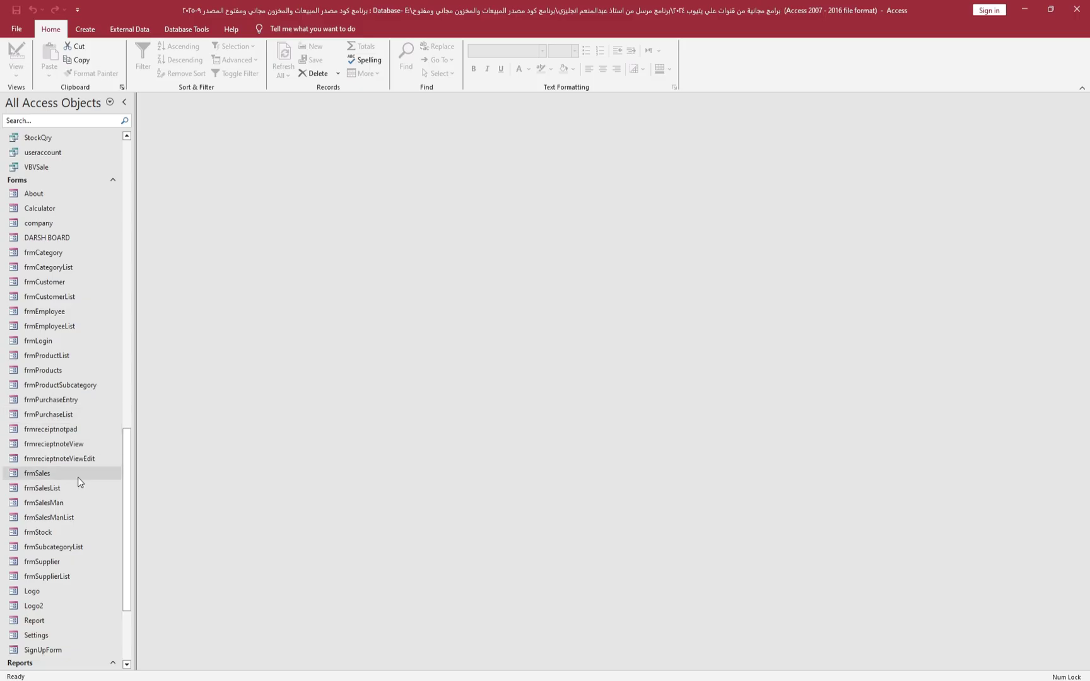
pyautogui.scroll(-2, 75, 492)
pyautogui.scroll(-2, 73, 506)
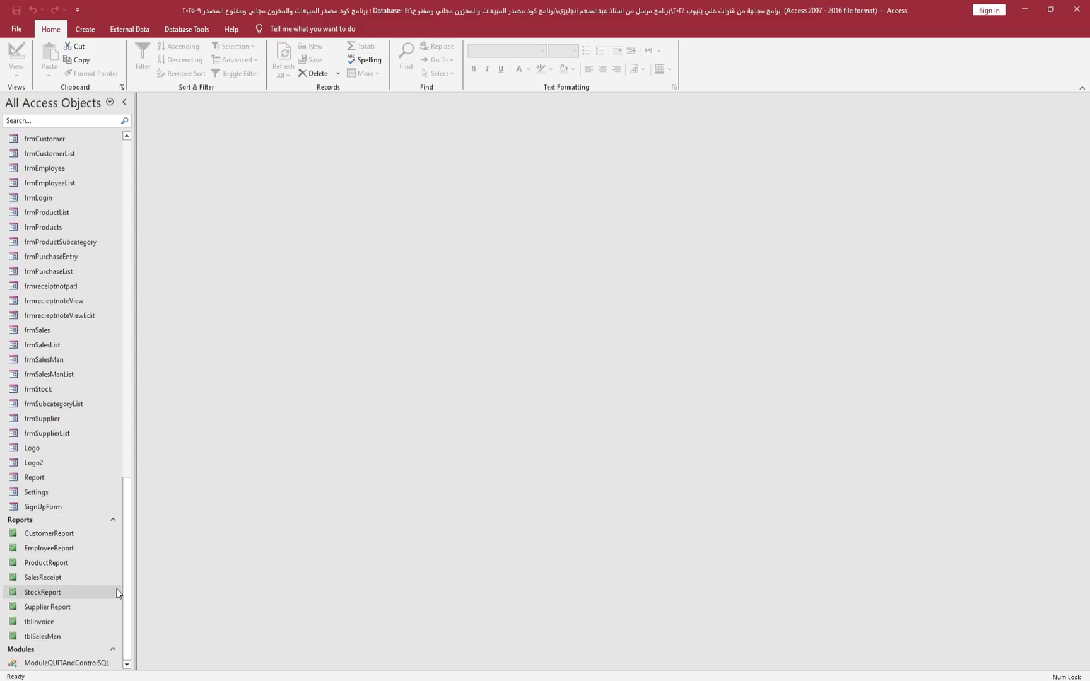
# Open ModuleQUITAndControlSQL, then close it and the customer, supplier, category, subcategory and salesman code windows.
pyautogui.doubleClick(69, 663)
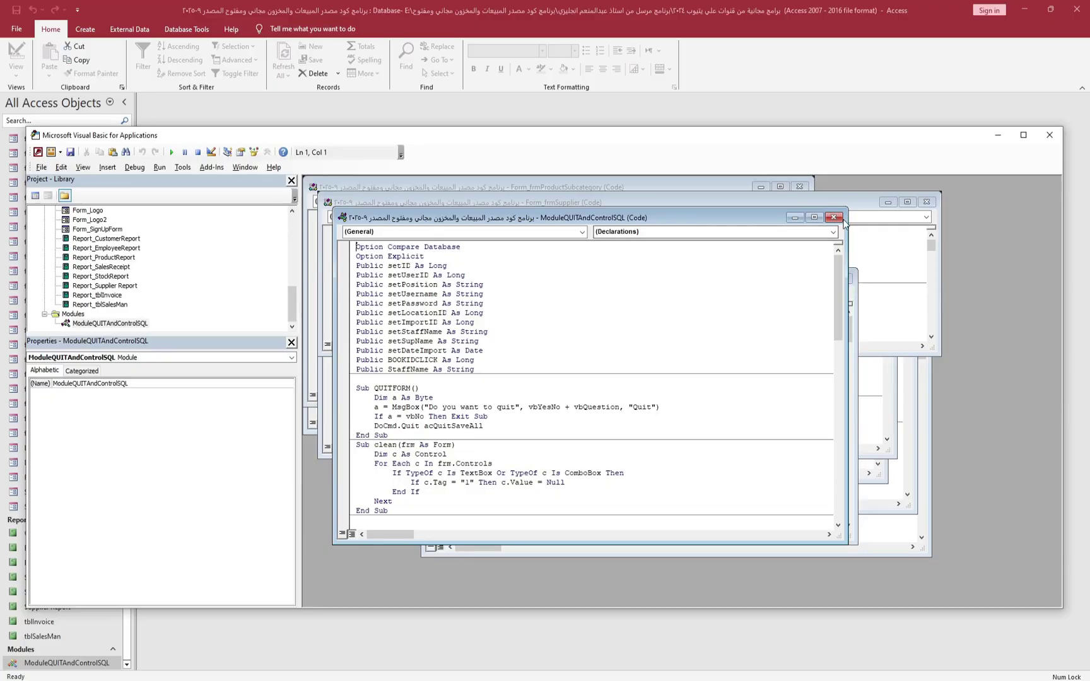
pyautogui.click(834, 217)
pyautogui.click(845, 279)
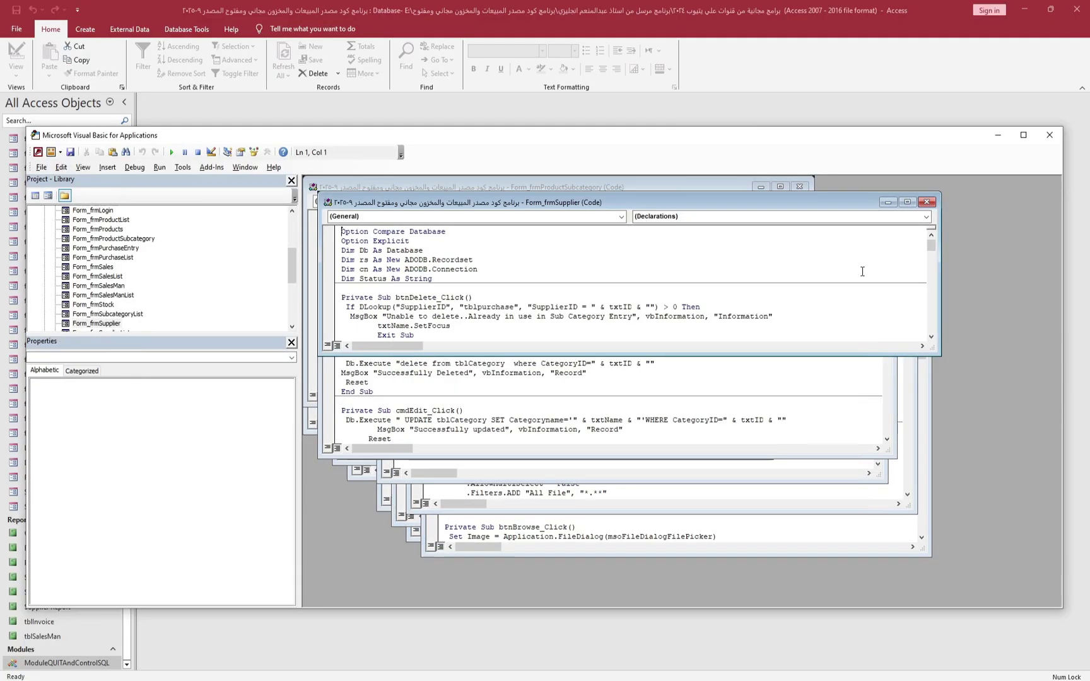
pyautogui.click(927, 202)
pyautogui.click(881, 202)
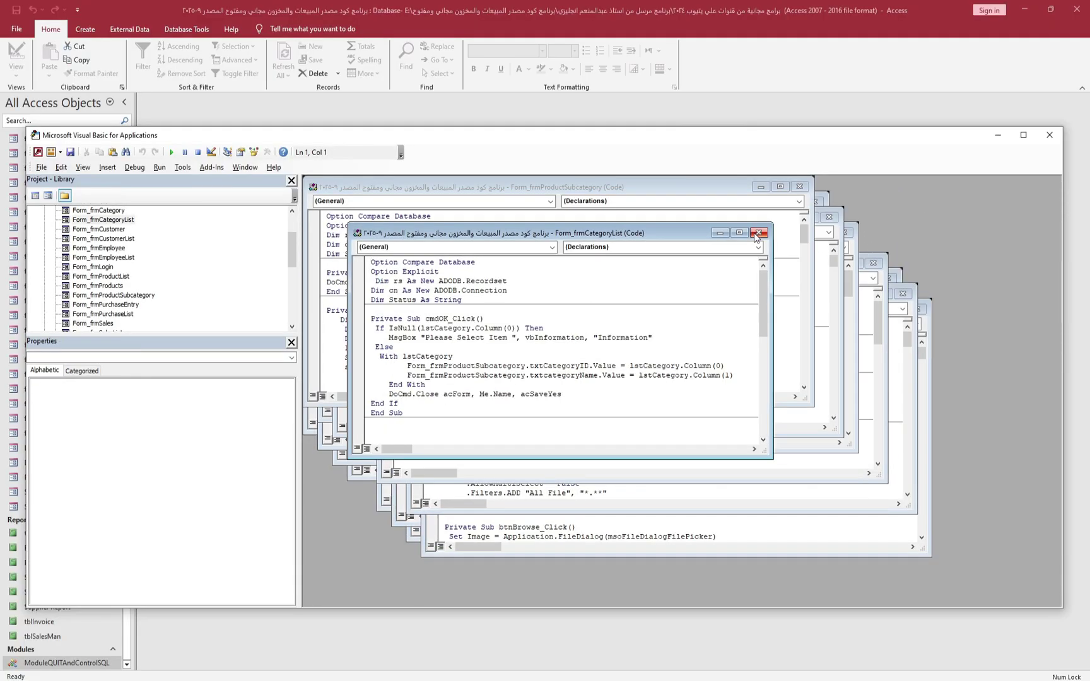
pyautogui.click(760, 234)
pyautogui.click(806, 188)
pyautogui.click(829, 216)
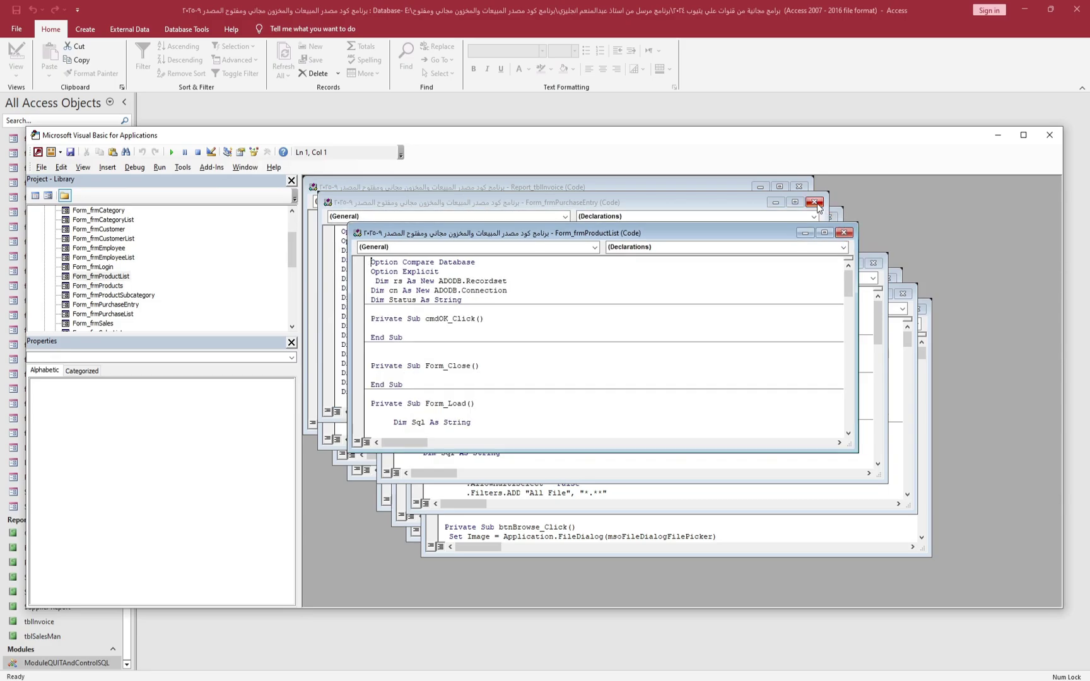
pyautogui.click(844, 231)
pyautogui.click(814, 202)
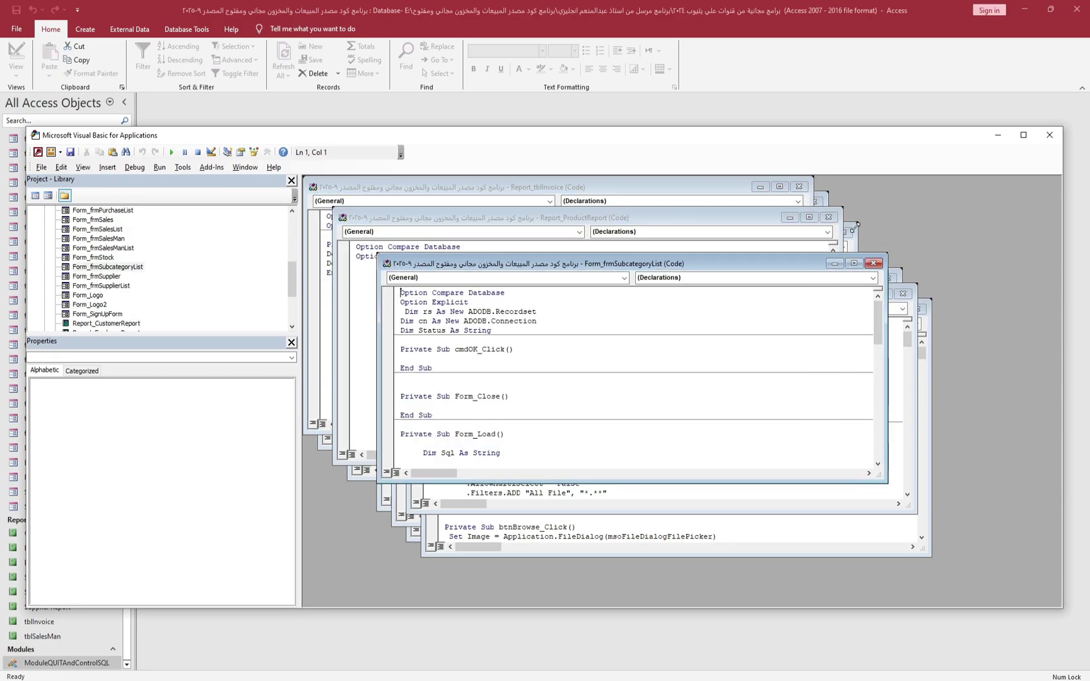
pyautogui.click(873, 263)
pyautogui.click(874, 264)
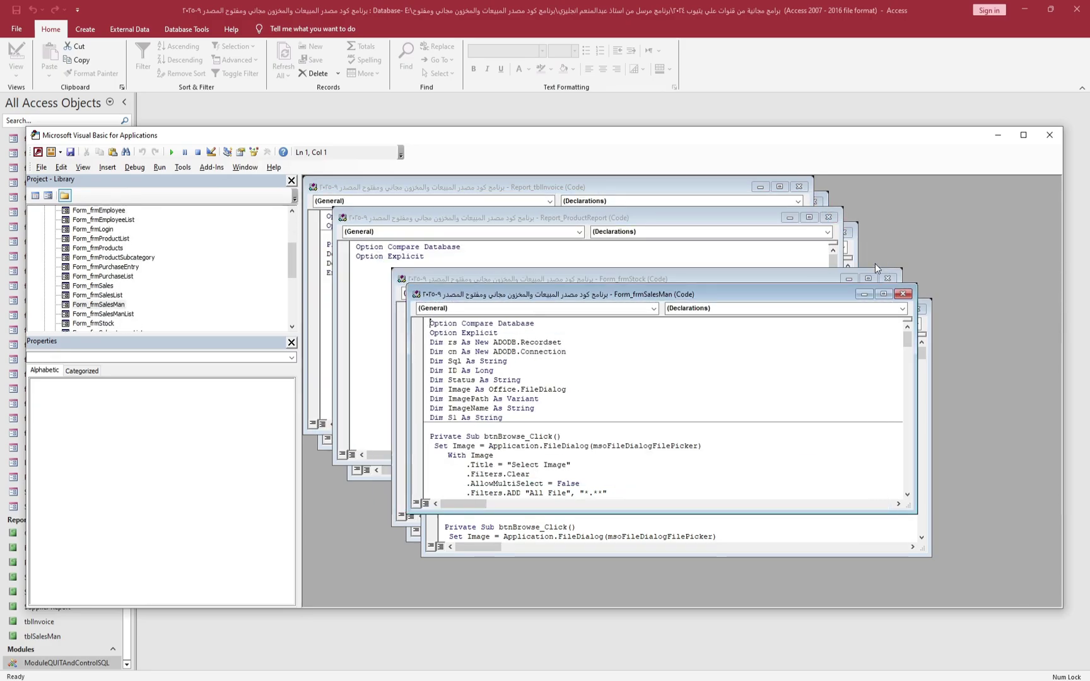
pyautogui.click(902, 294)
# Close the remaining stock, report, dashboard and frmLogin code windows, then exit the VBA editor.
pyautogui.click(913, 309)
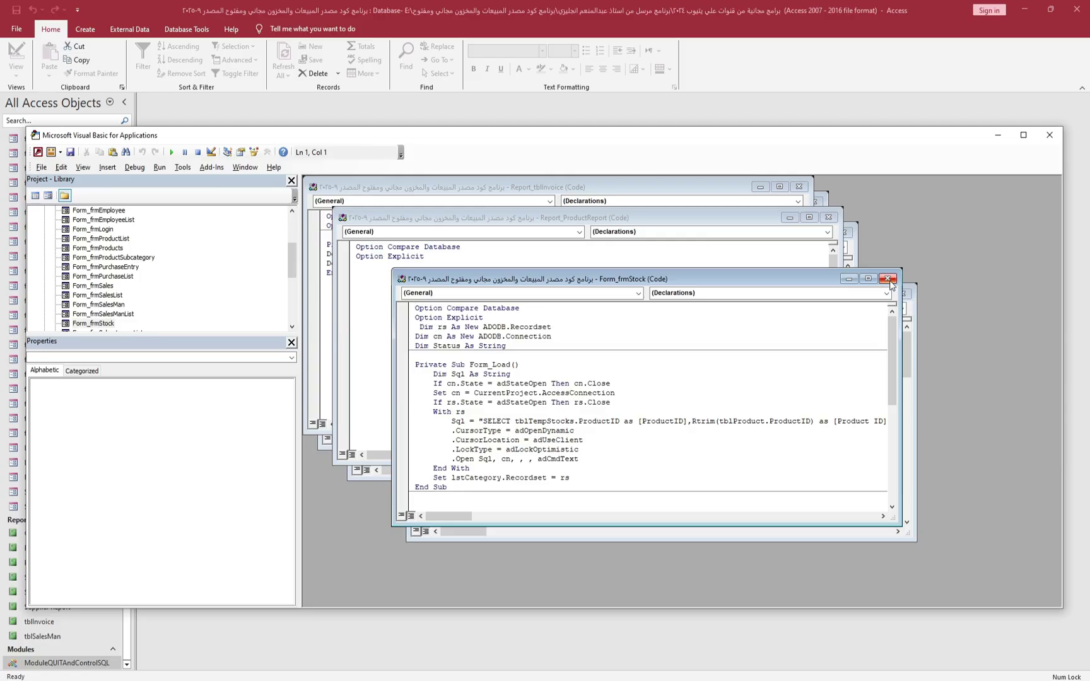
pyautogui.click(888, 278)
pyautogui.click(902, 294)
pyautogui.click(889, 278)
pyautogui.click(829, 218)
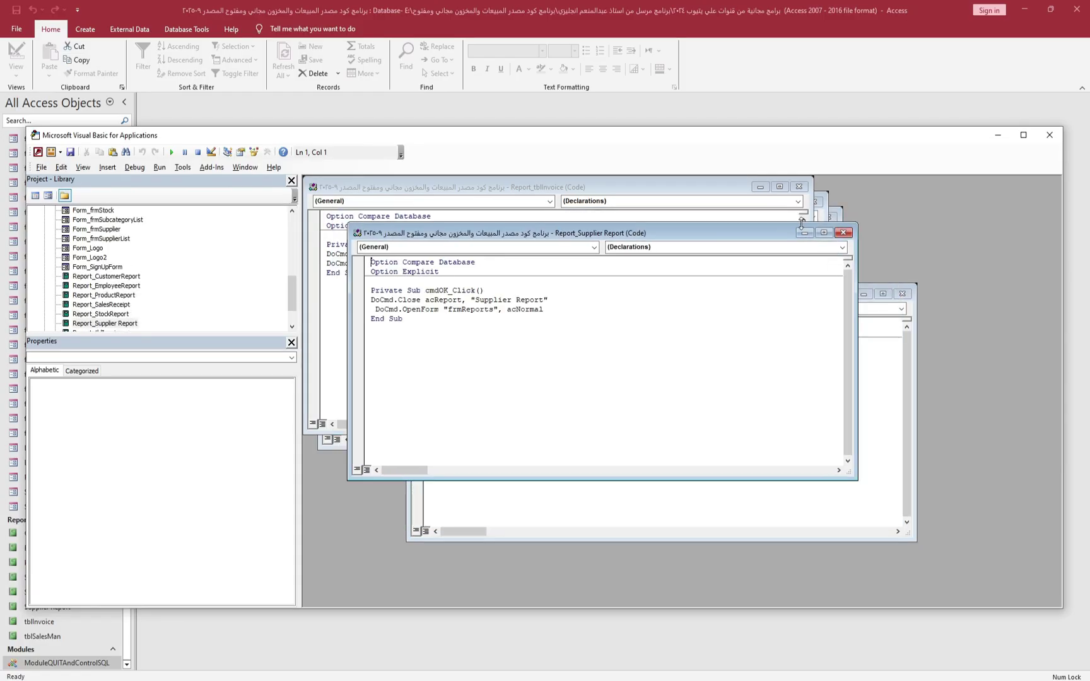
pyautogui.click(845, 232)
pyautogui.click(903, 294)
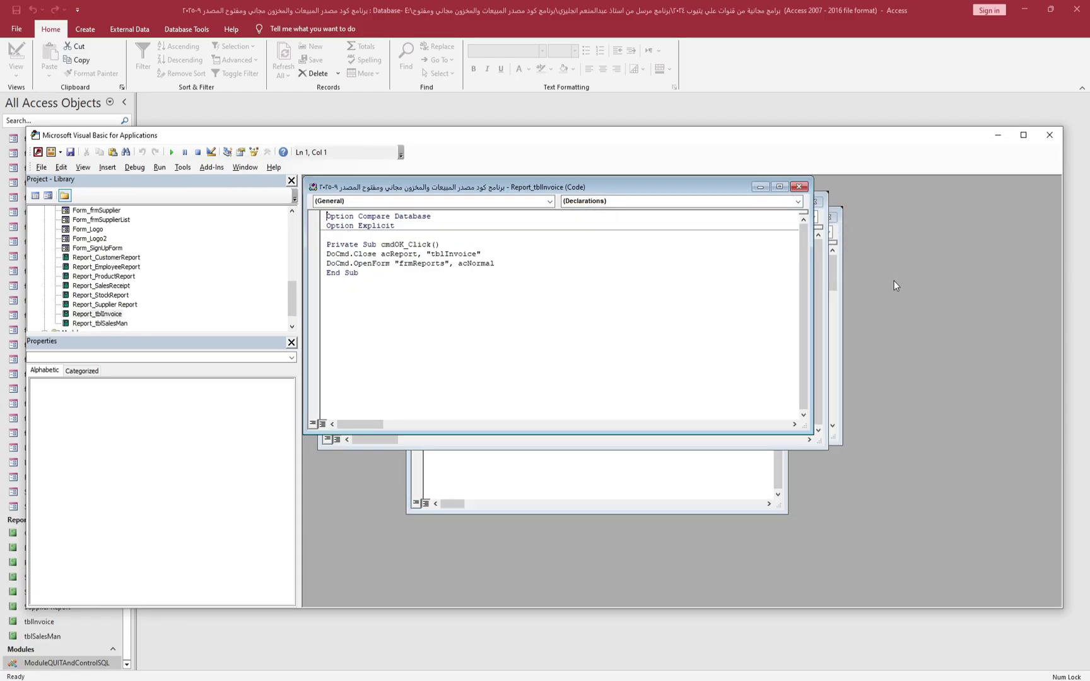
pyautogui.click(799, 186)
pyautogui.click(814, 202)
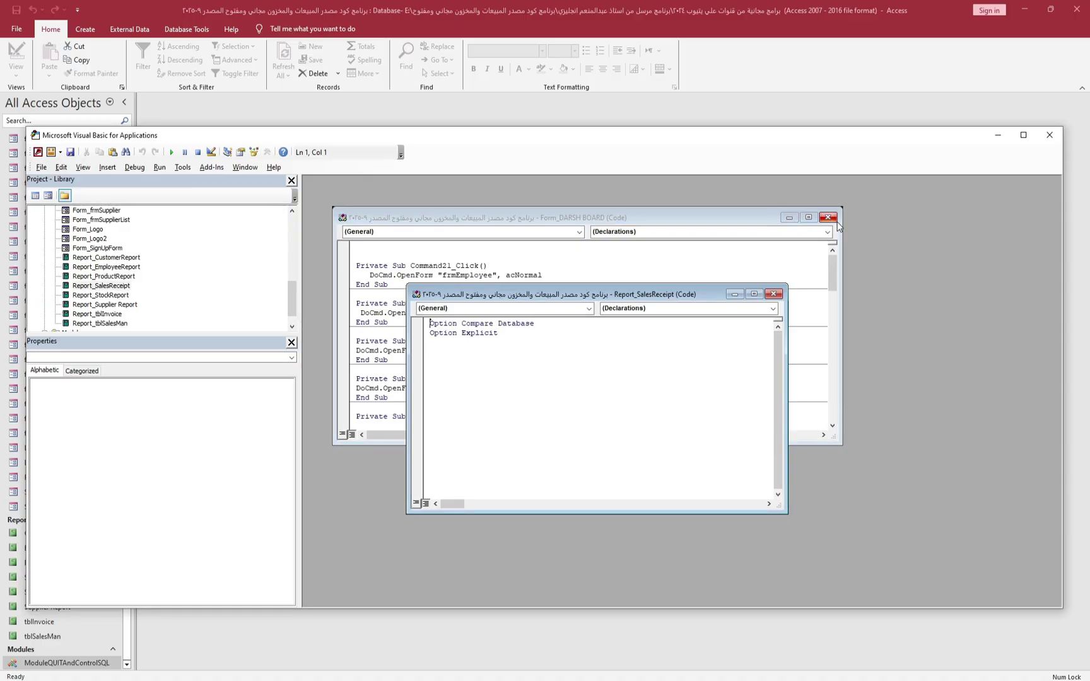
pyautogui.click(829, 218)
pyautogui.click(774, 294)
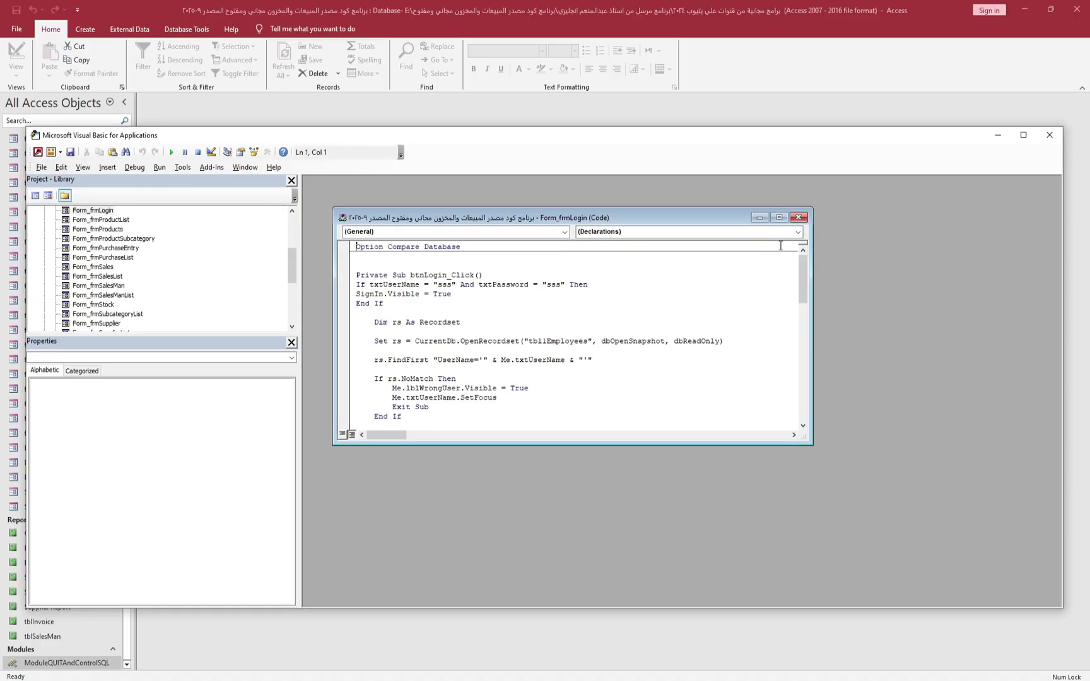
pyautogui.click(799, 217)
pyautogui.click(1049, 134)
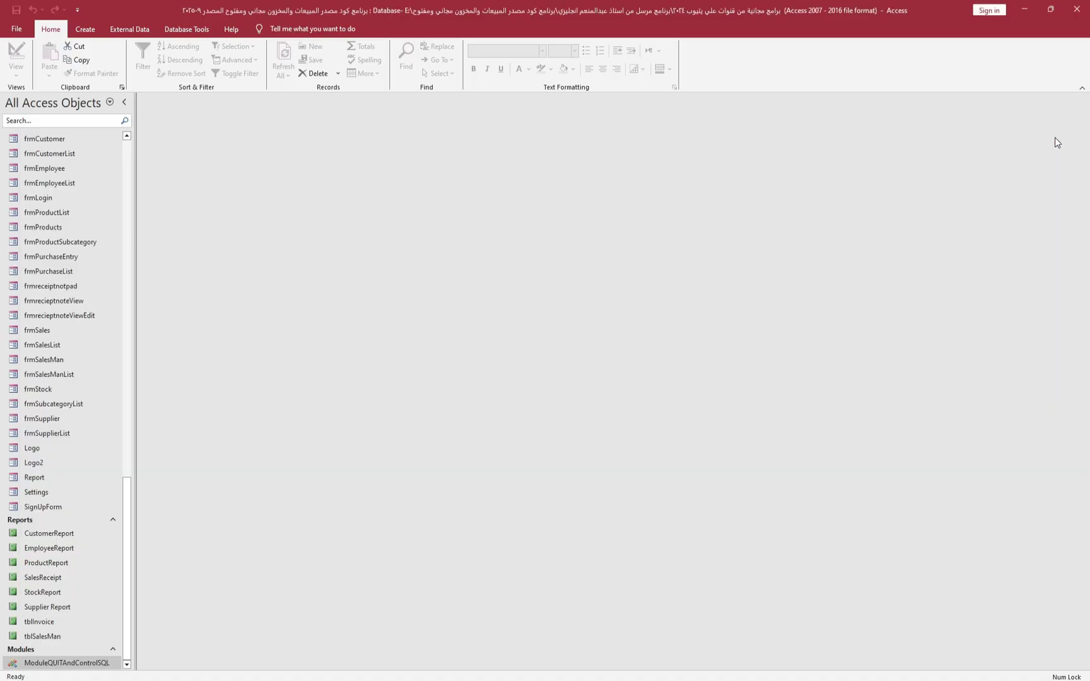
pyautogui.doubleClick(38, 508)
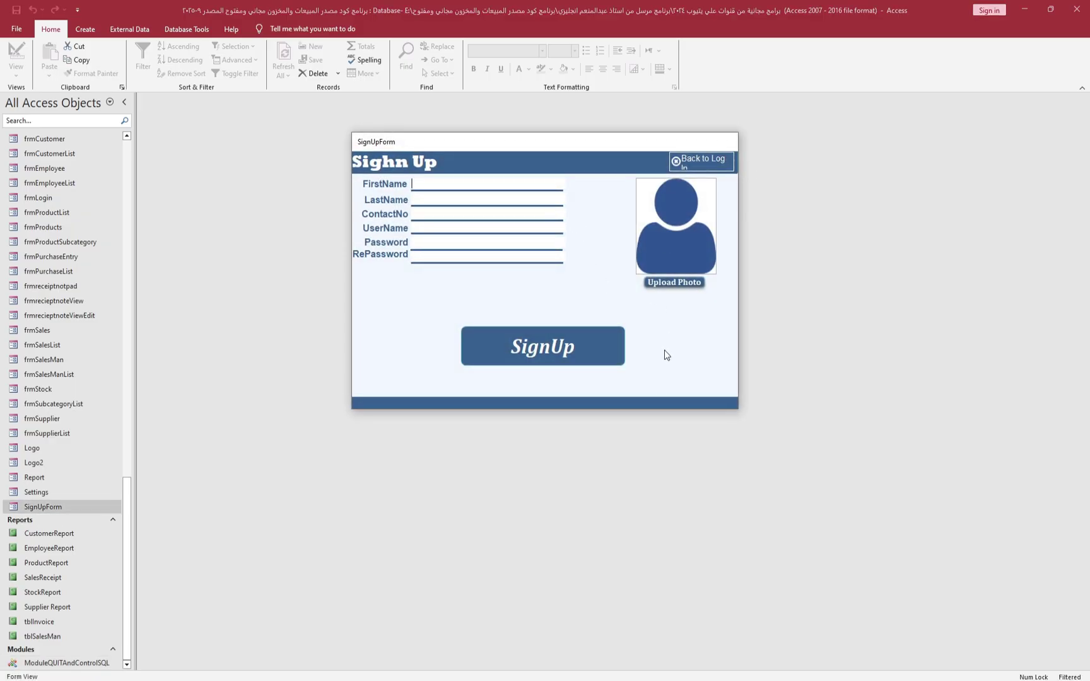
pyautogui.rightClick(664, 353)
pyautogui.click(699, 471)
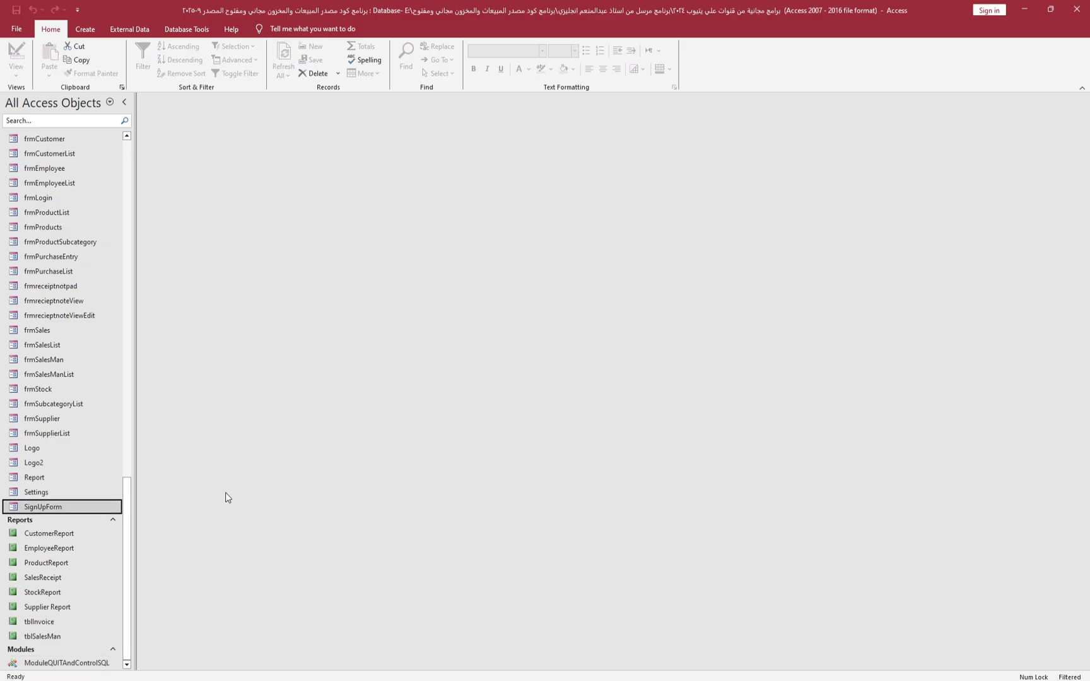
pyautogui.moveTo(126, 536)
pyautogui.mouseDown()
pyautogui.moveTo(113, 297)
pyautogui.moveTo(137, 146)
pyautogui.mouseUp()
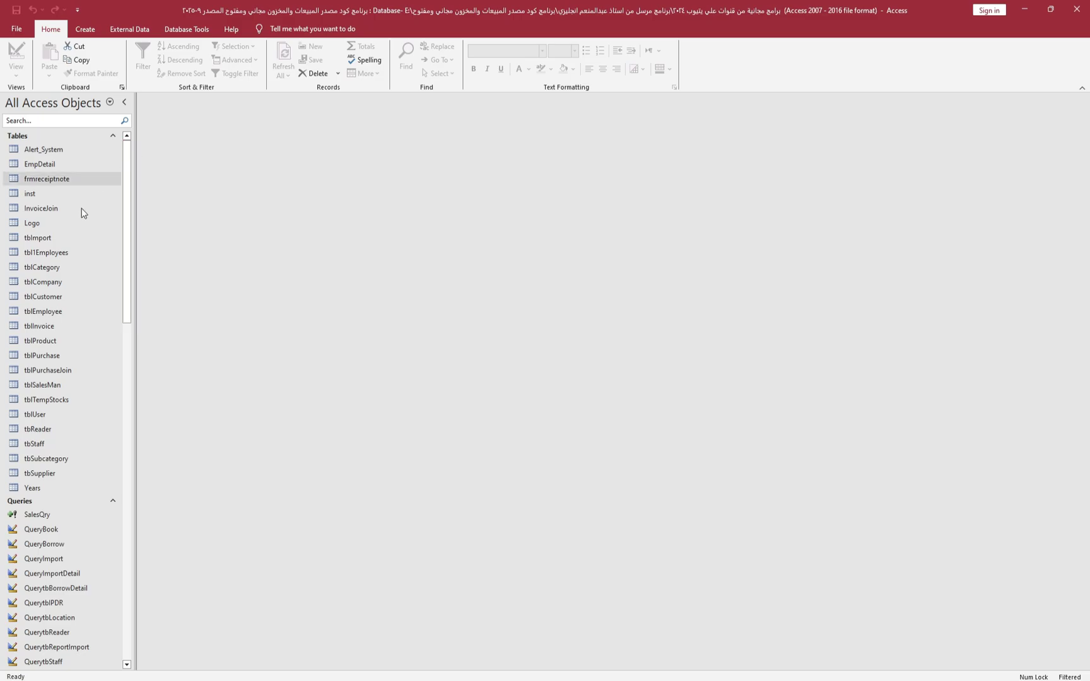
pyautogui.doubleClick(39, 326)
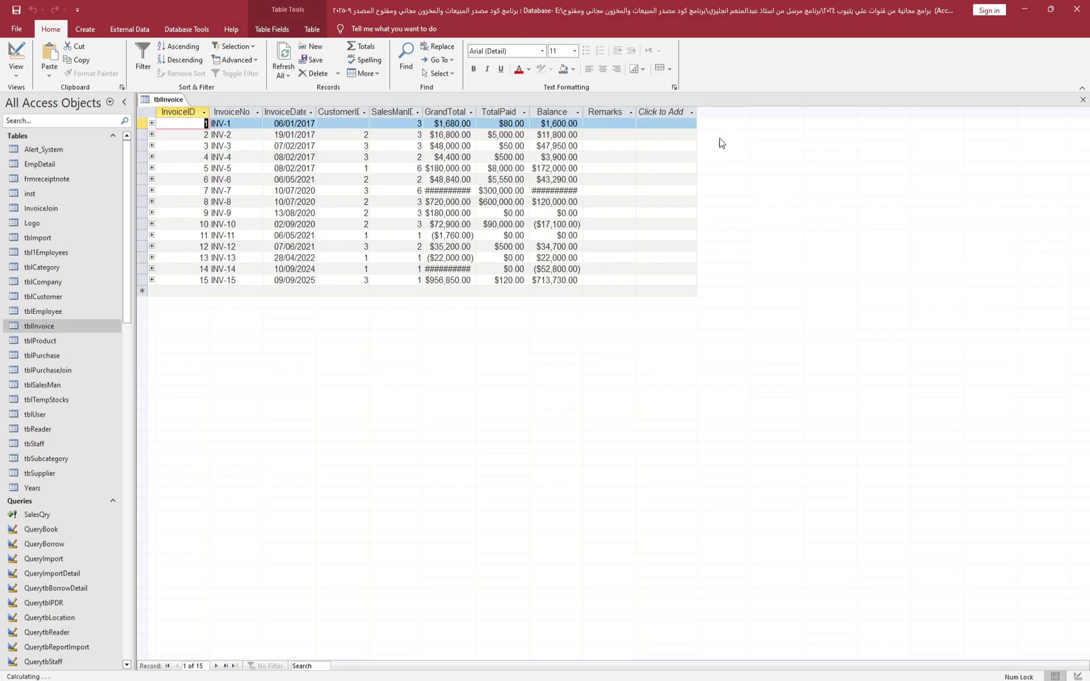
pyautogui.click(1083, 100)
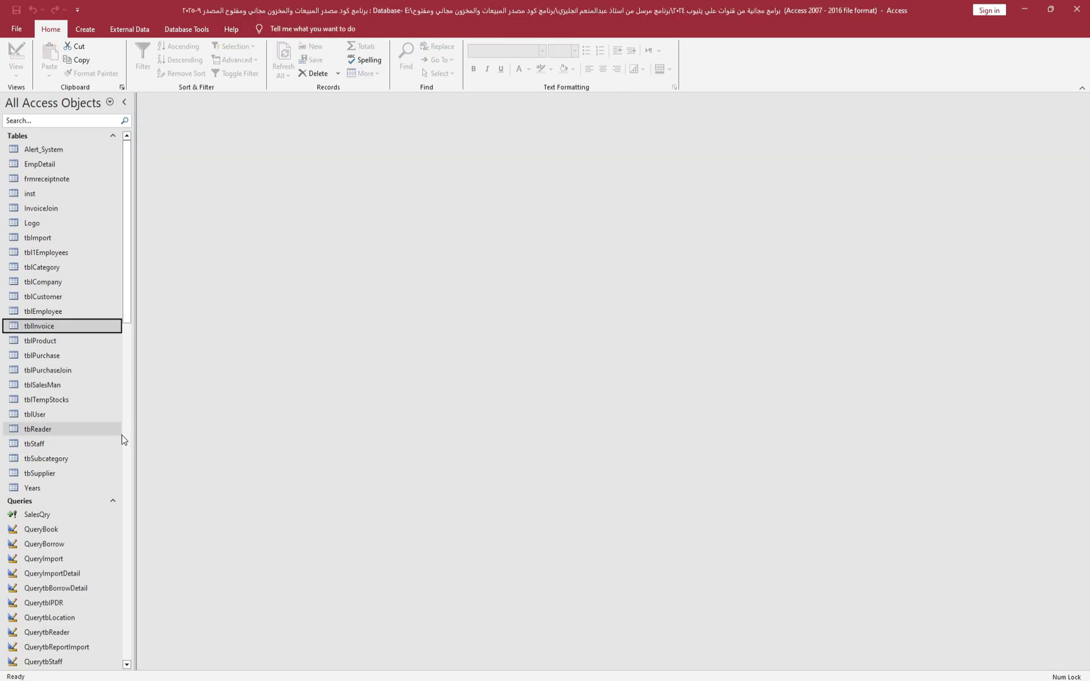
pyautogui.doubleClick(53, 356)
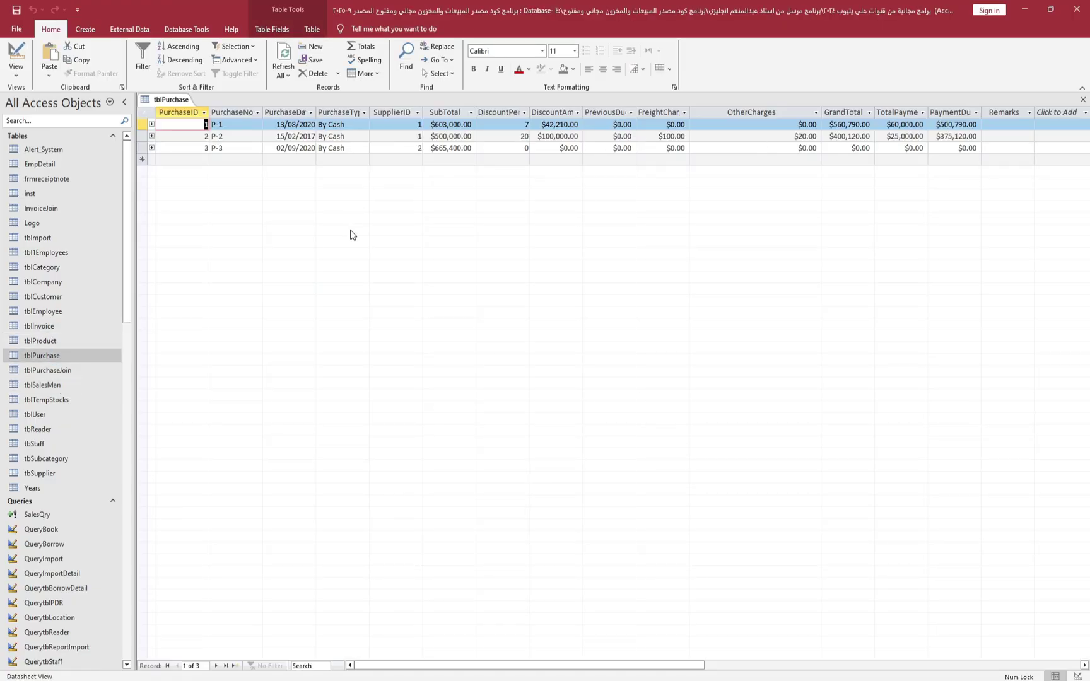
pyautogui.click(1083, 99)
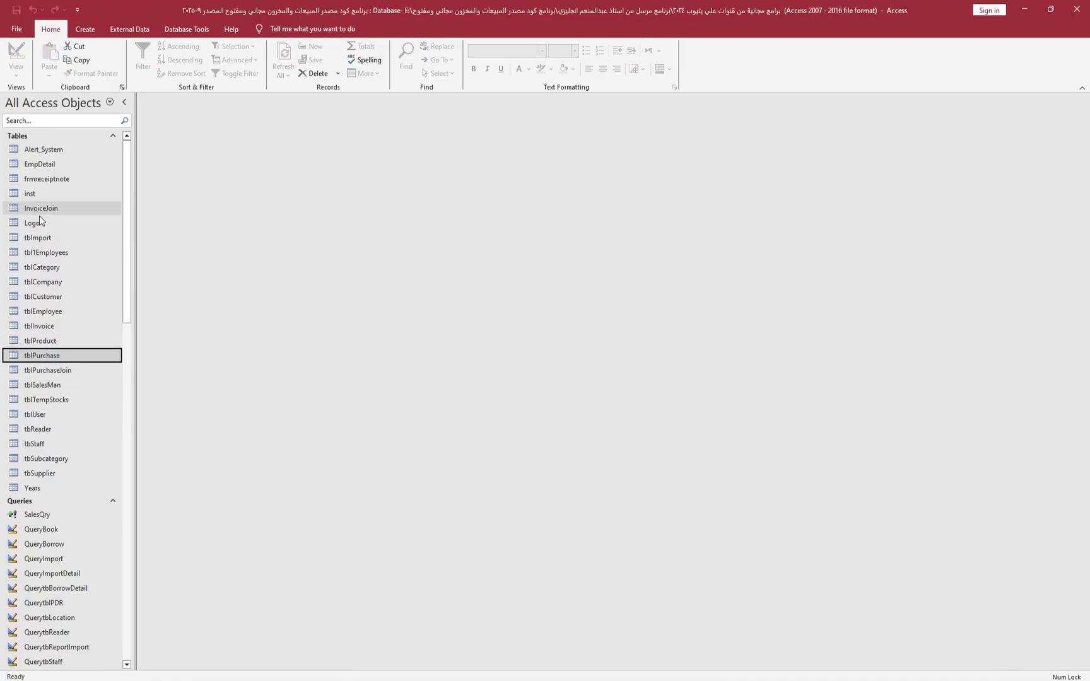
pyautogui.doubleClick(32, 195)
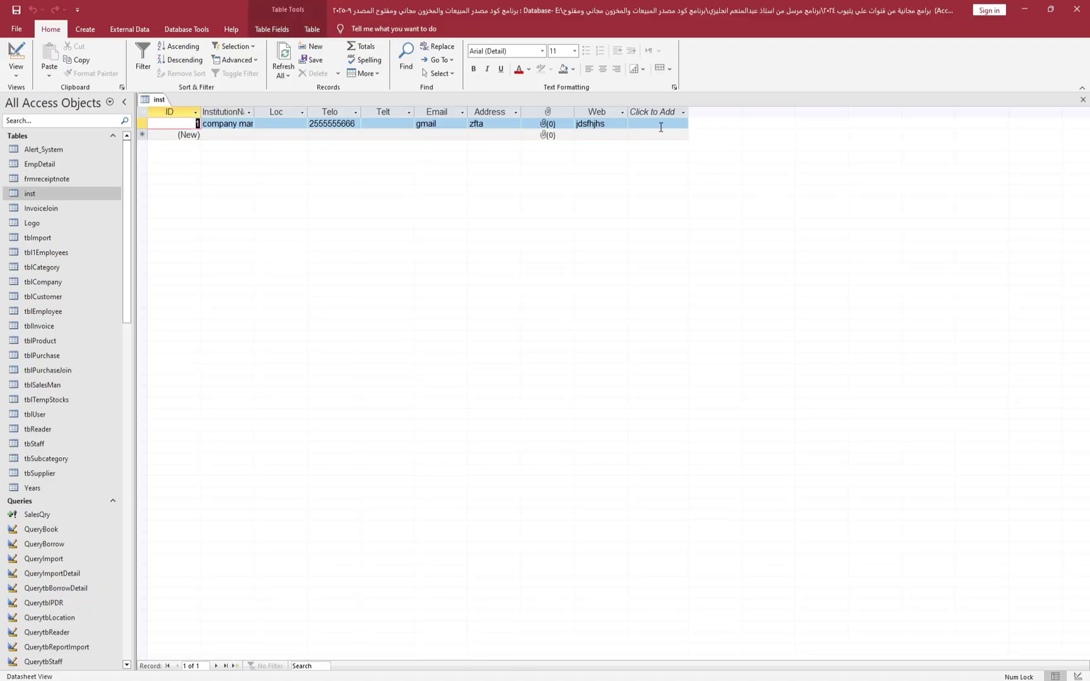
pyautogui.click(1083, 99)
pyautogui.doubleClick(73, 150)
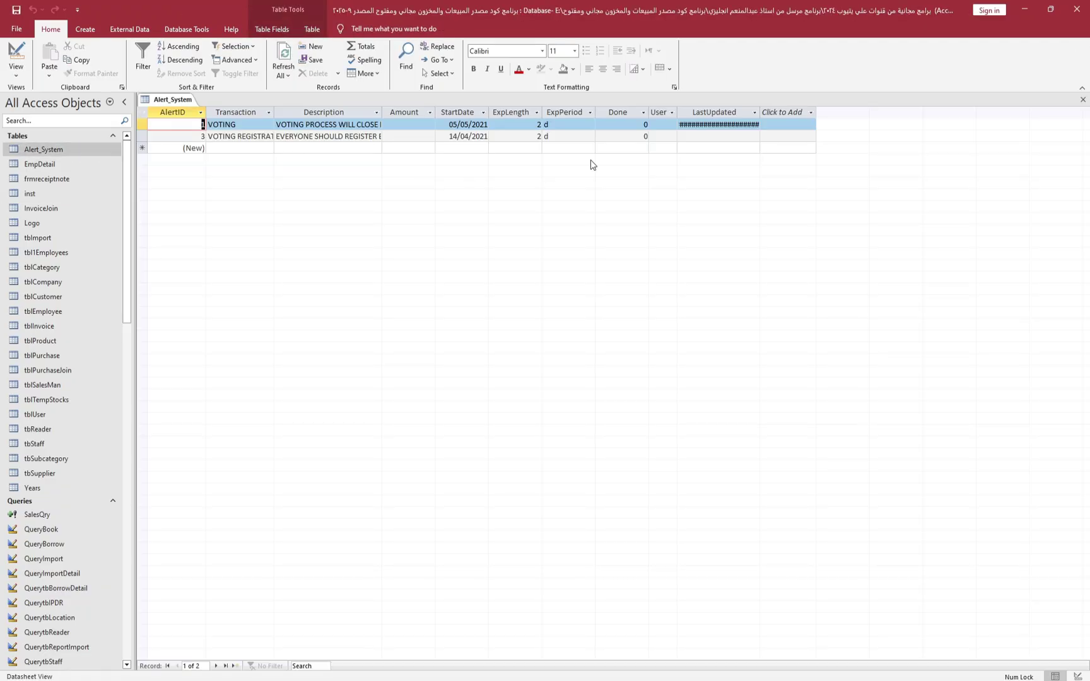
pyautogui.click(1083, 100)
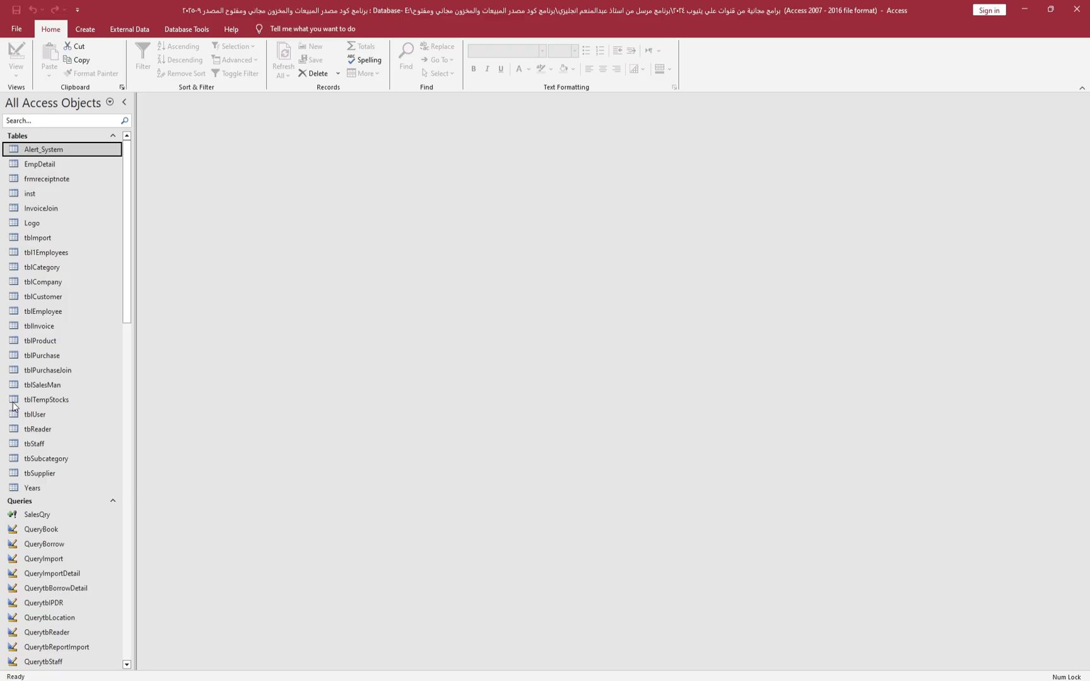
# Run the SalesQry append query, accepting the 23-row append despite key violations.
pyautogui.click(50, 518)
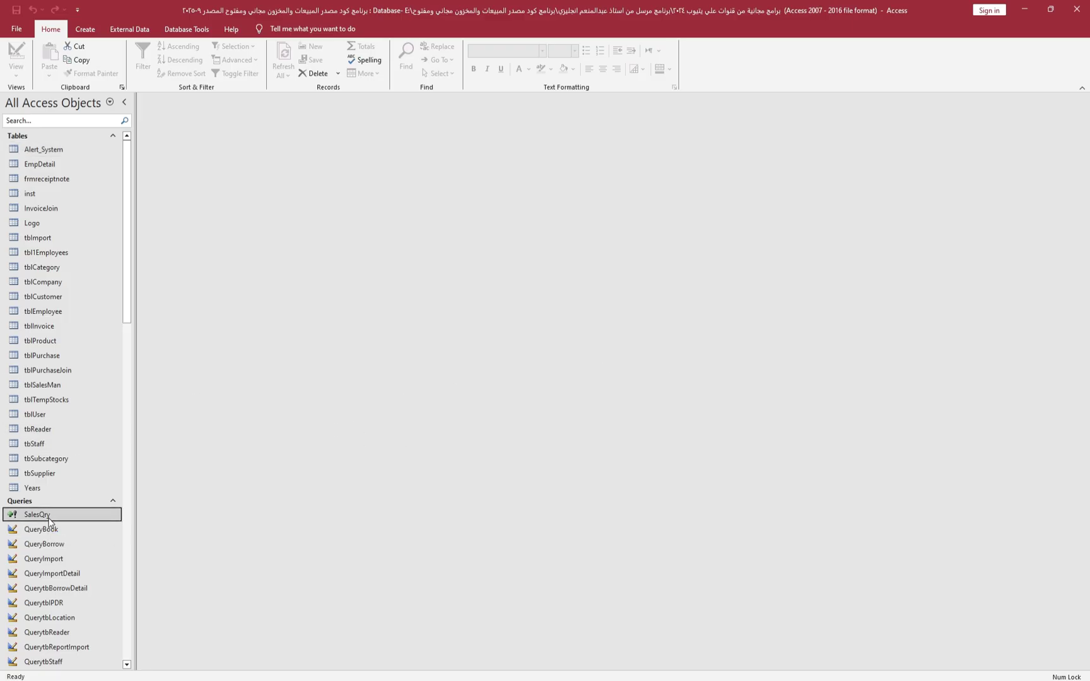
pyautogui.doubleClick(50, 519)
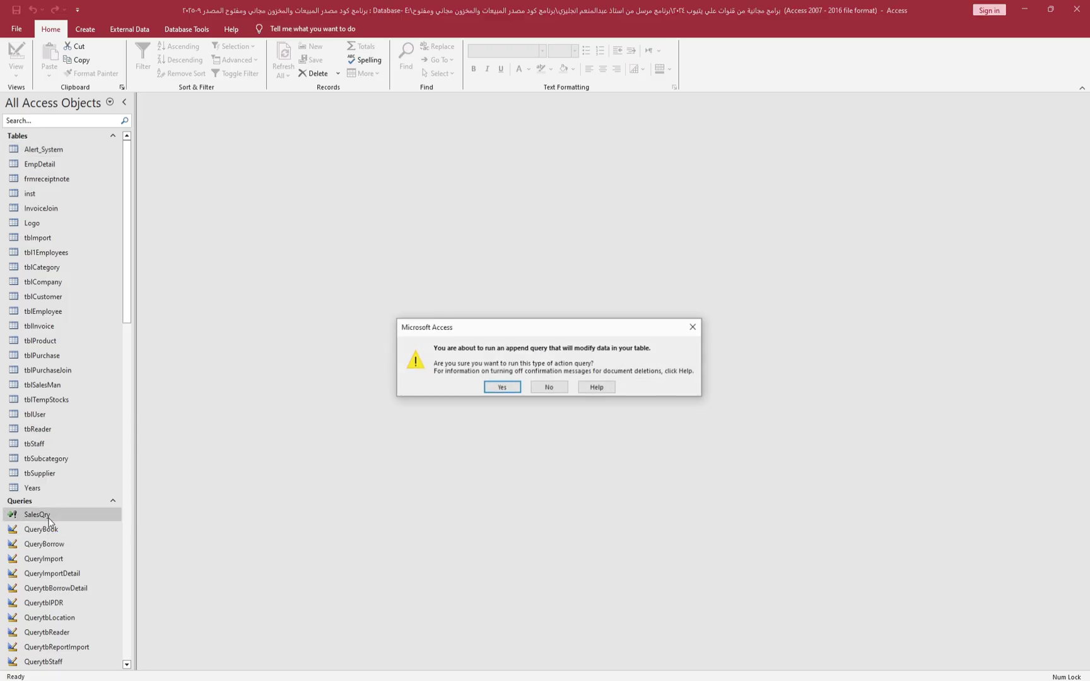
pyautogui.click(505, 390)
pyautogui.click(520, 389)
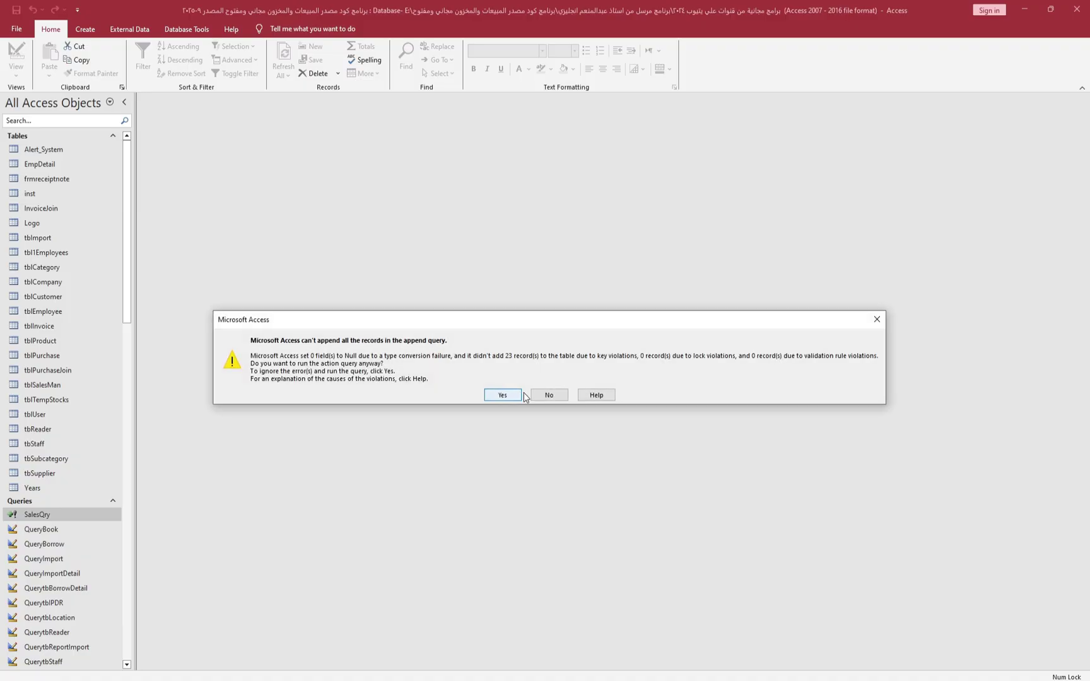
pyautogui.click(549, 395)
# Review SalesQry in SQL and Design View, then close it and answer the save prompt.
pyautogui.rightClick(85, 515)
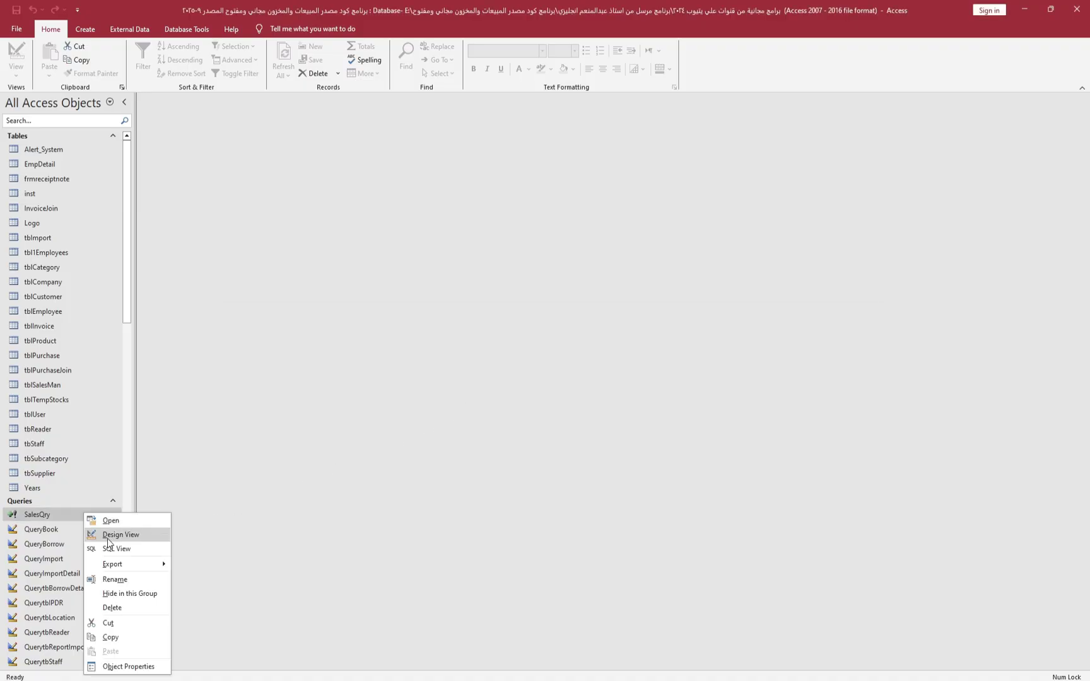
pyautogui.click(113, 531)
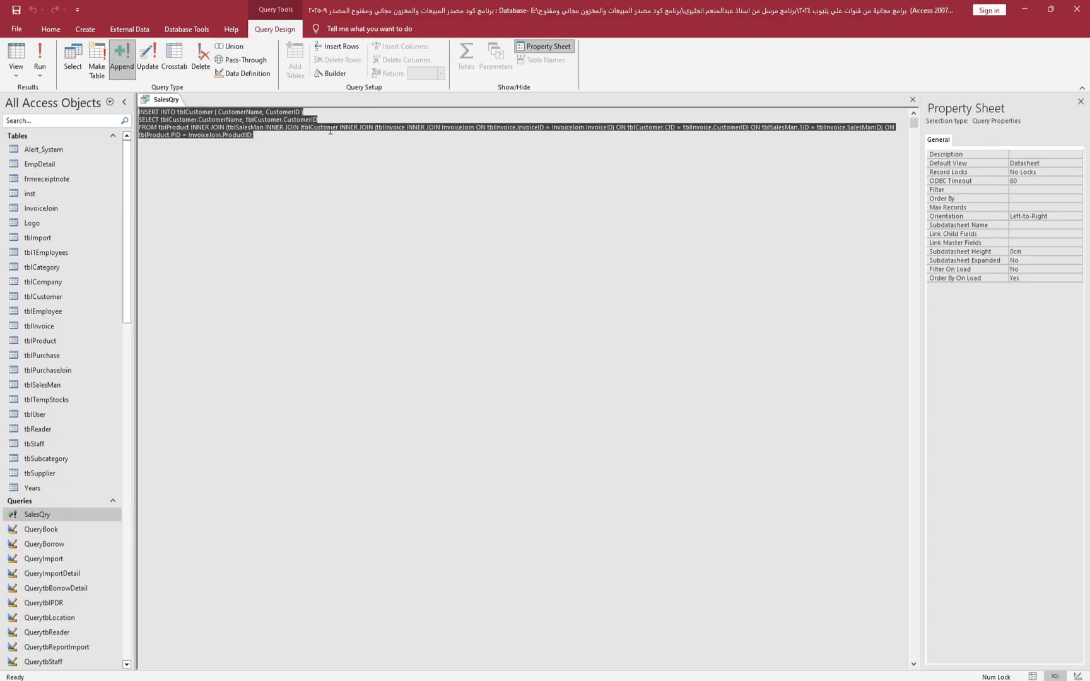
pyautogui.click(16, 71)
pyautogui.click(48, 138)
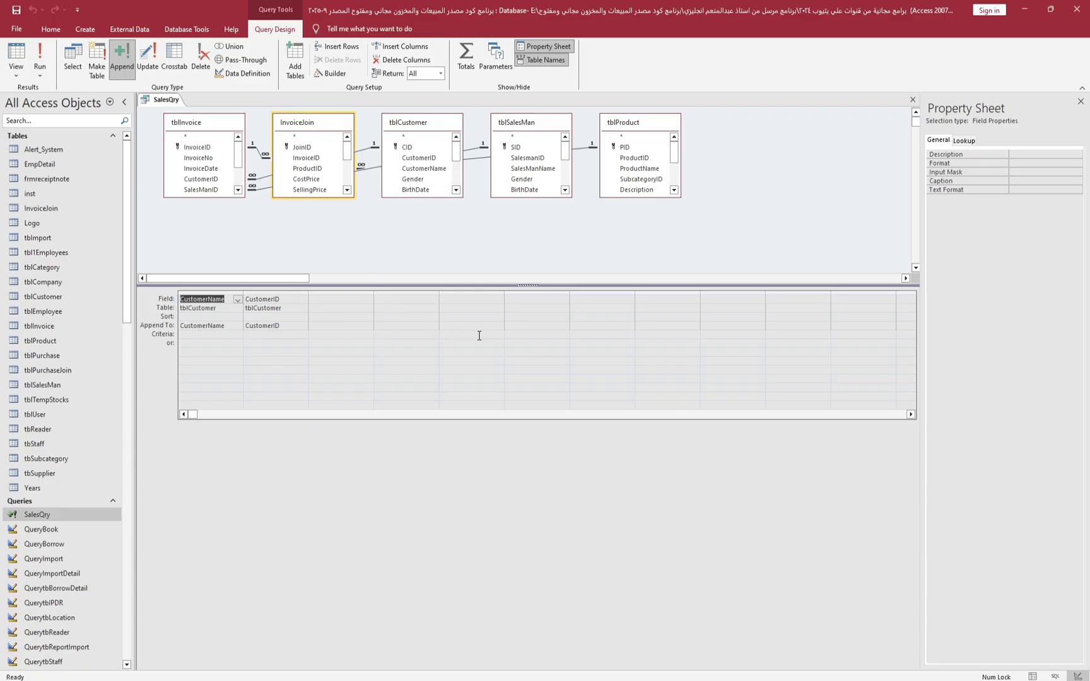
pyautogui.click(912, 100)
pyautogui.click(513, 383)
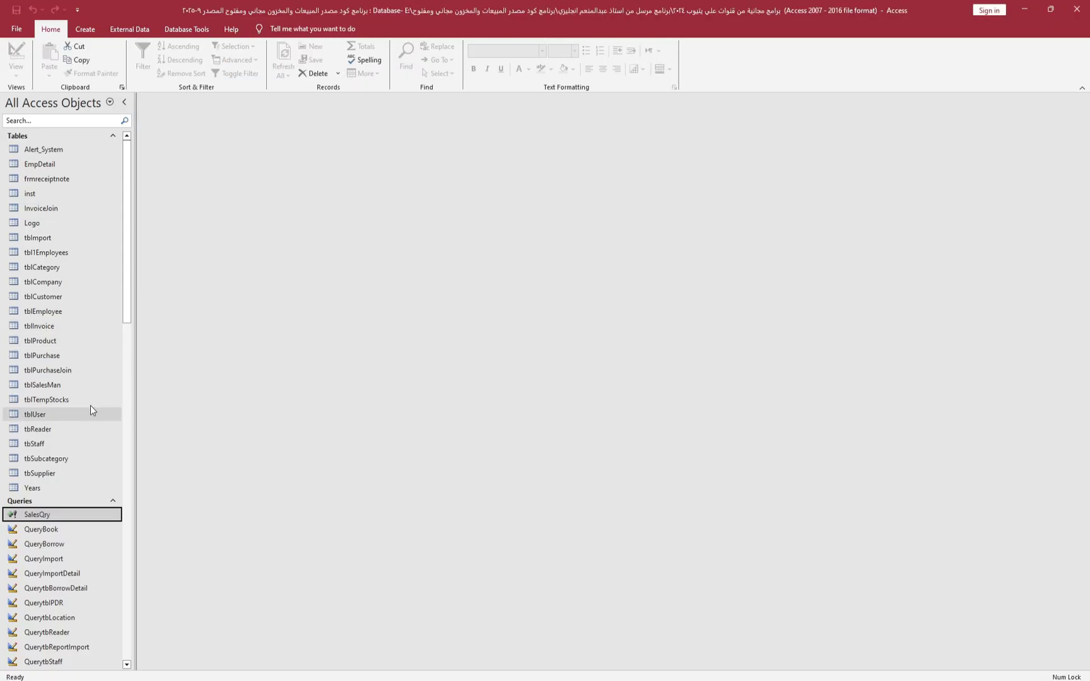
# Restart Access, reopen the POS database from recent files, and enter the administrator username and password.
pyautogui.click(1079, 14)
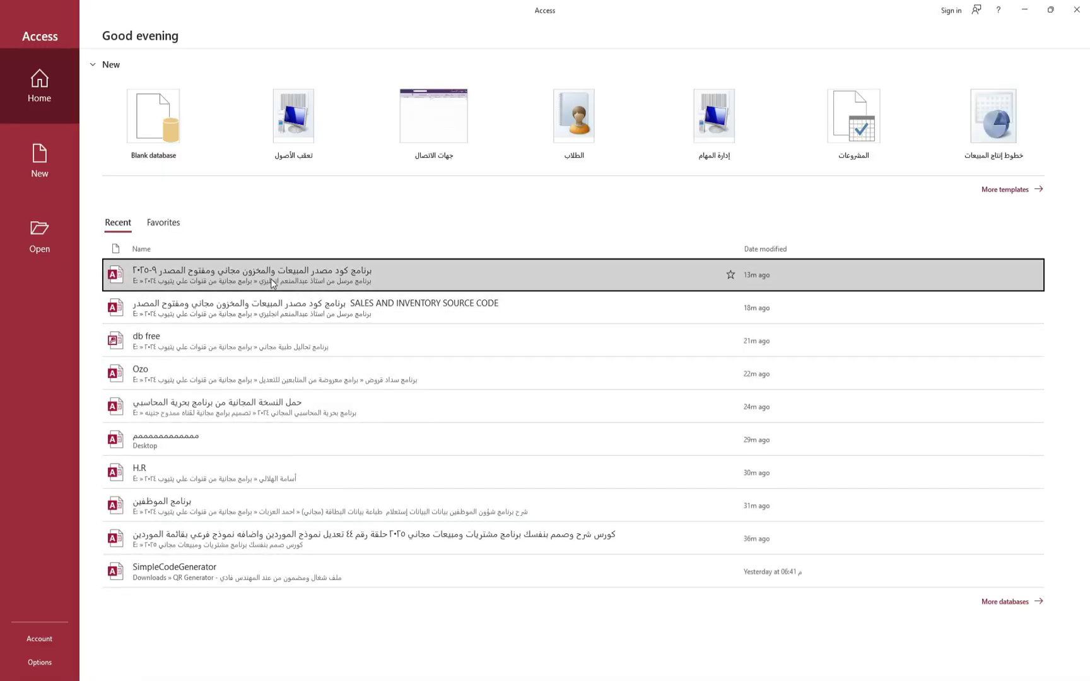
pyautogui.click(272, 282)
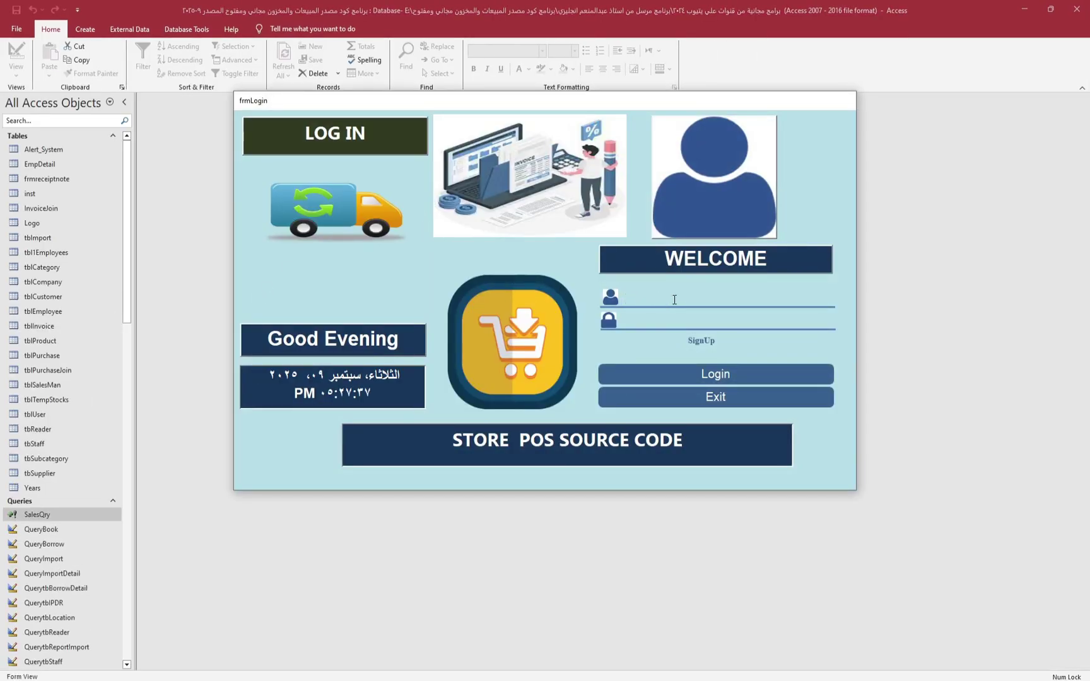
pyautogui.click(675, 299)
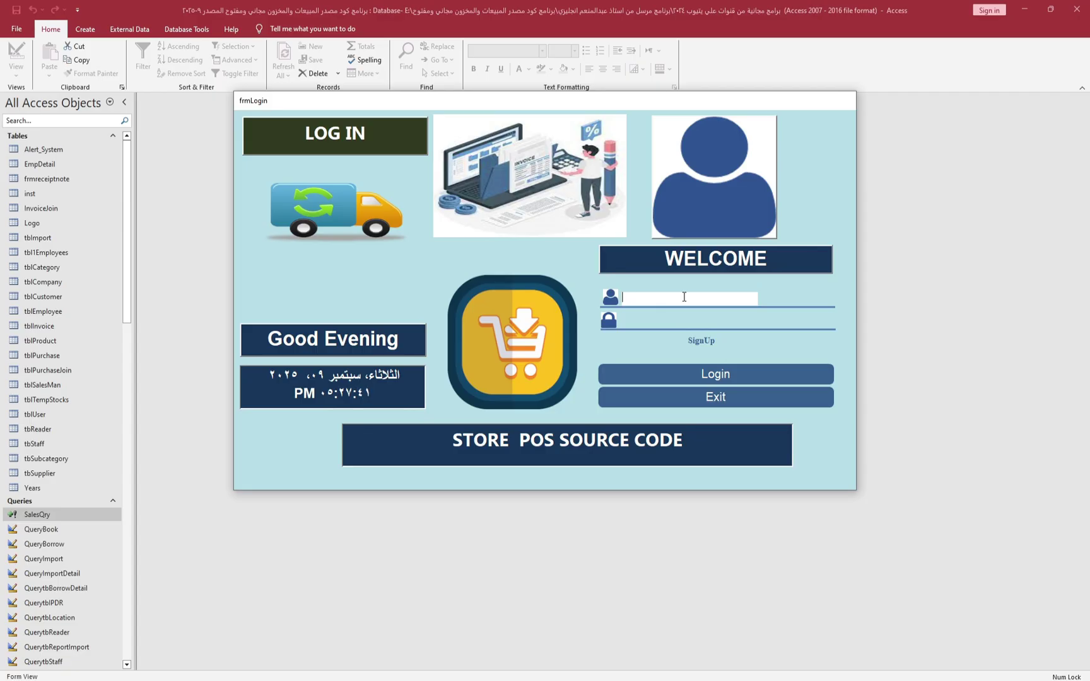
pyautogui.write('admin')
pyautogui.click(631, 318)
pyautogui.write('ad')
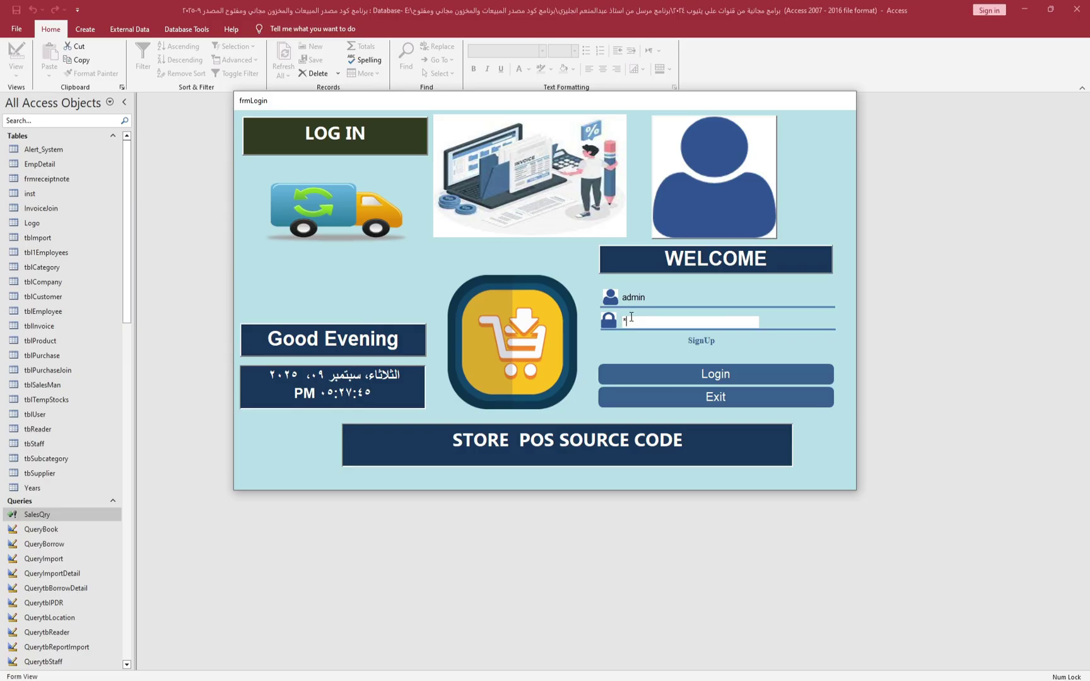
pyautogui.write('min')
# Submit the frmLogin credentials to open the Inventory Pos main menu.
pyautogui.click(779, 377)
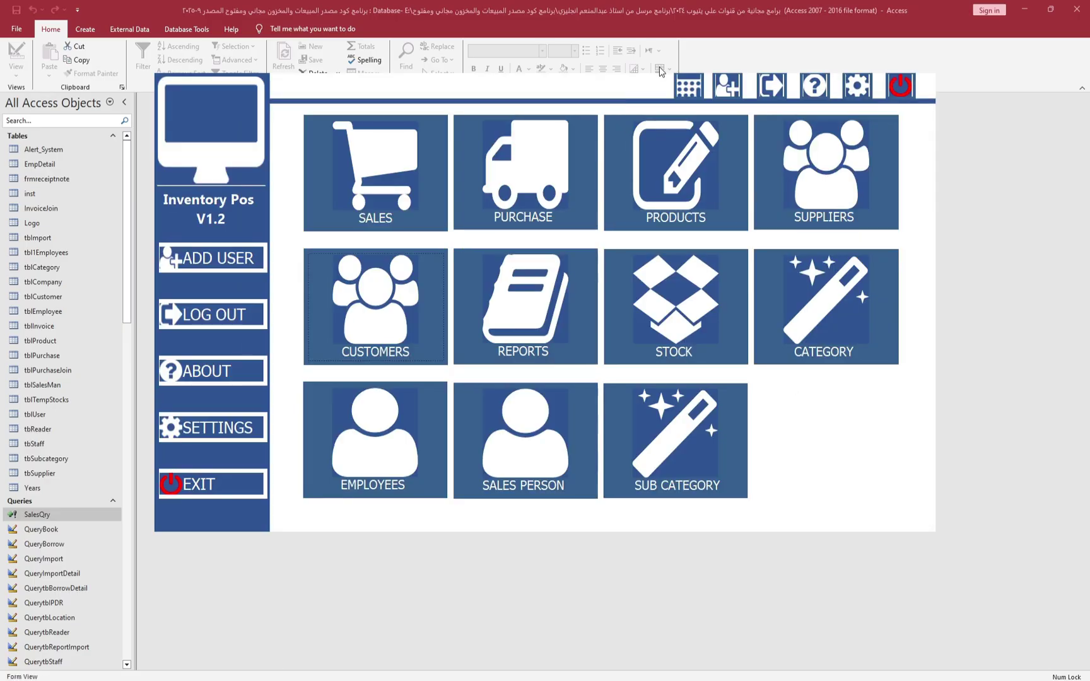